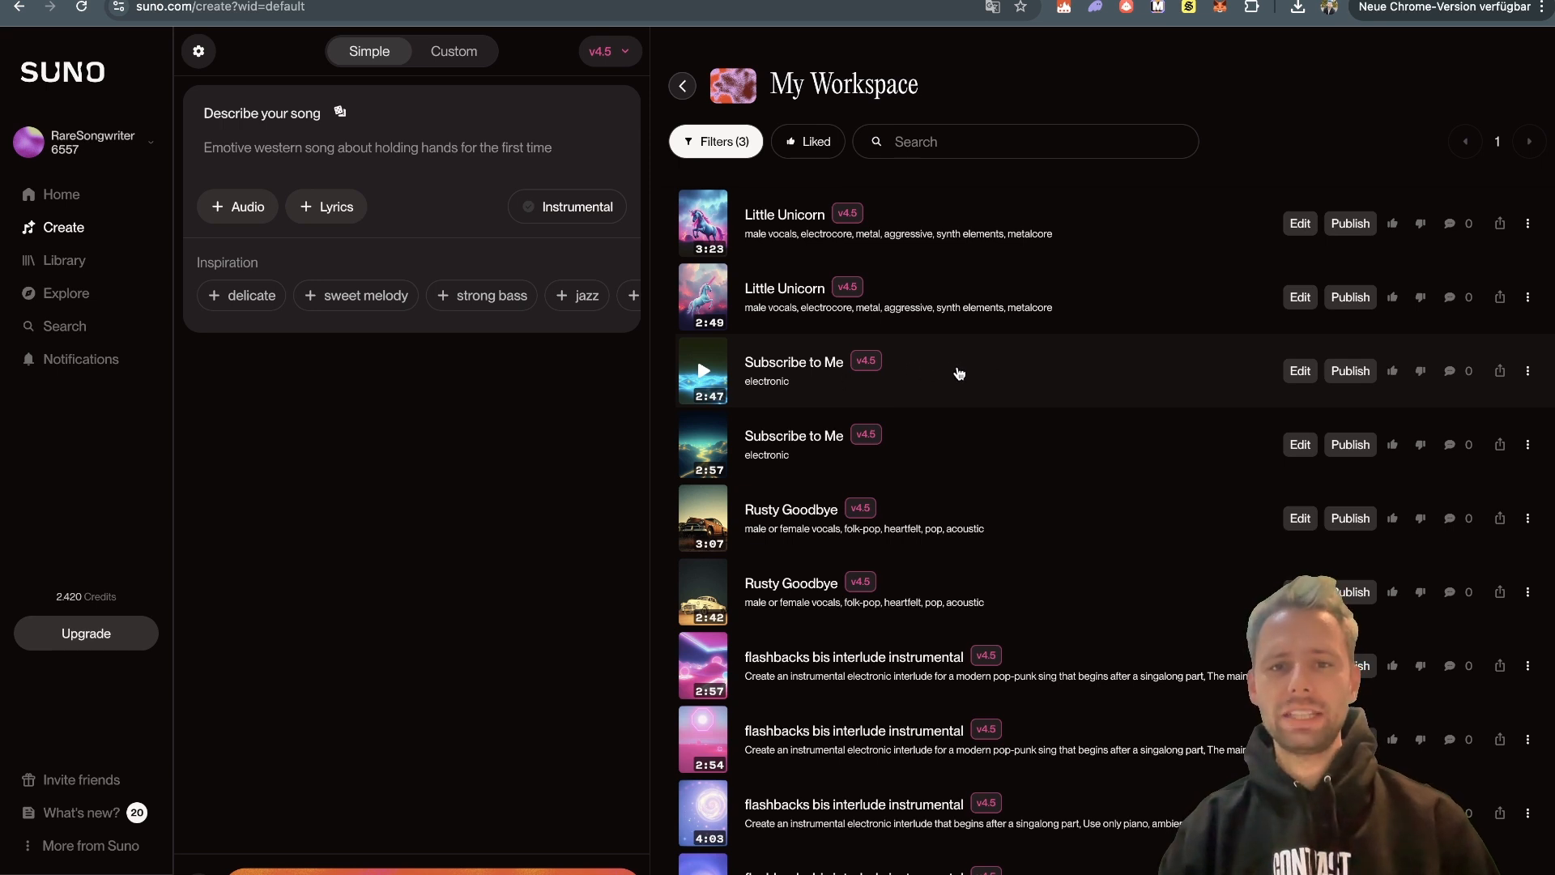
# Step: Create a 2.00x speed version of the 2:47 "Subscribe to Me" song with Keep Pitch off, and preview the result
pyautogui.click(1528, 372)
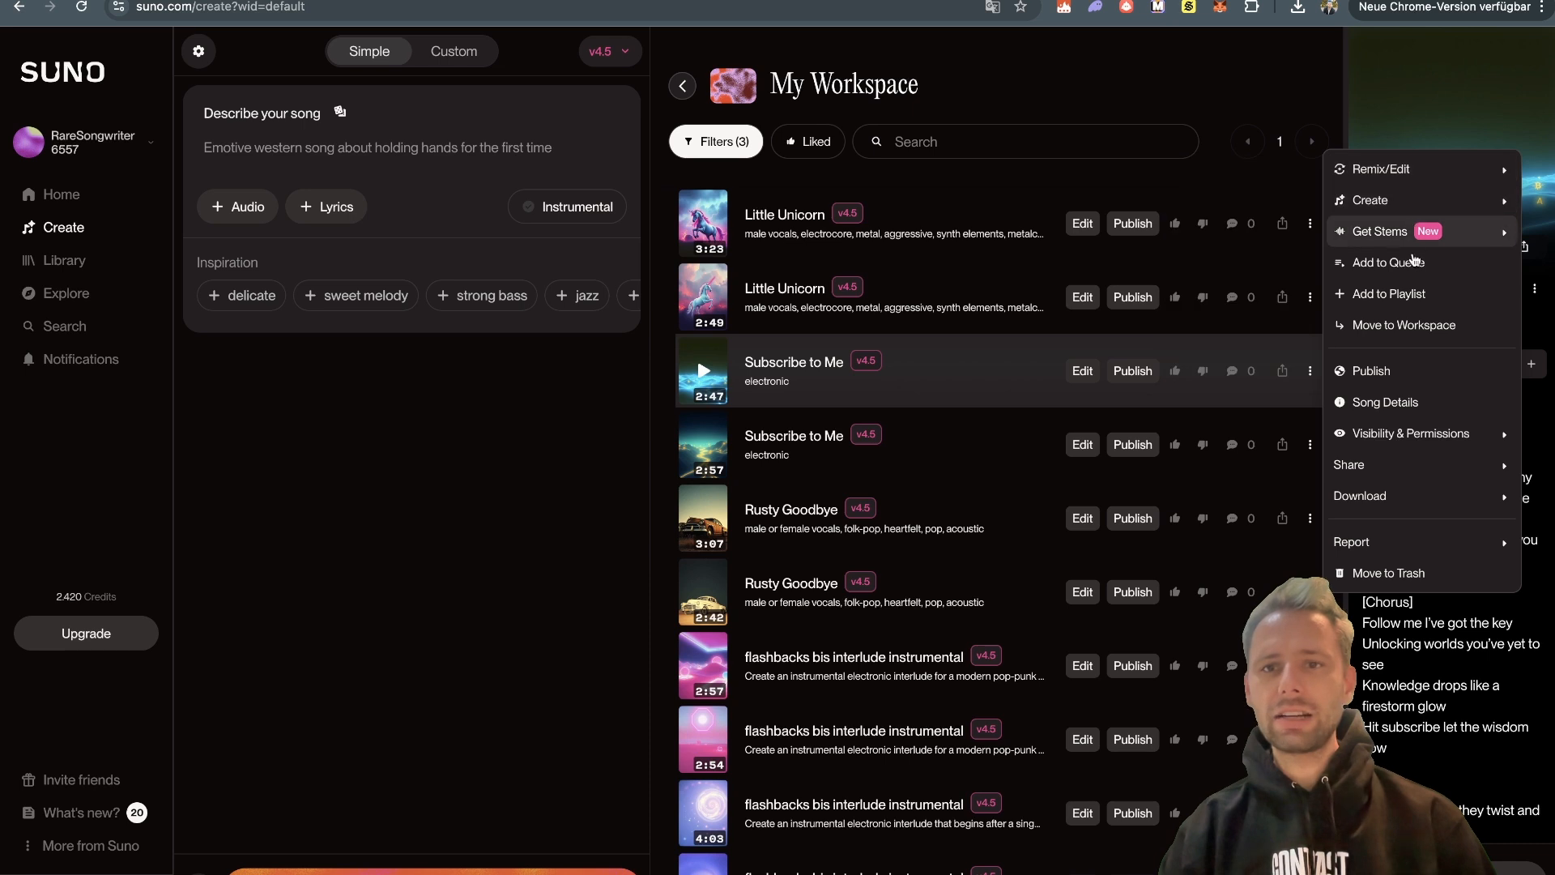
pyautogui.moveTo(1398, 166)
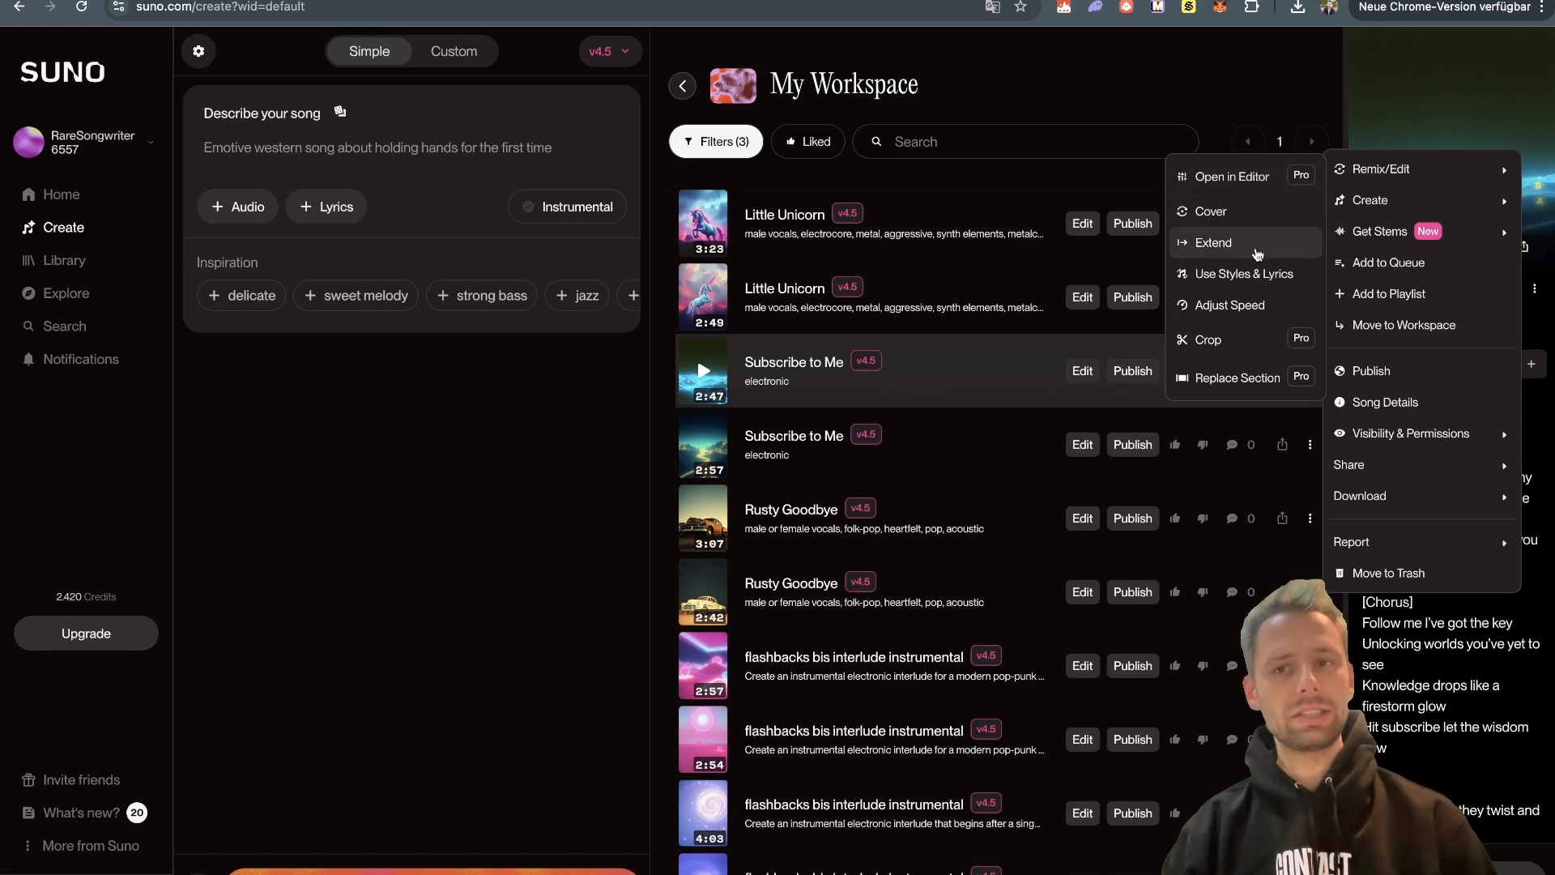
pyautogui.click(1253, 306)
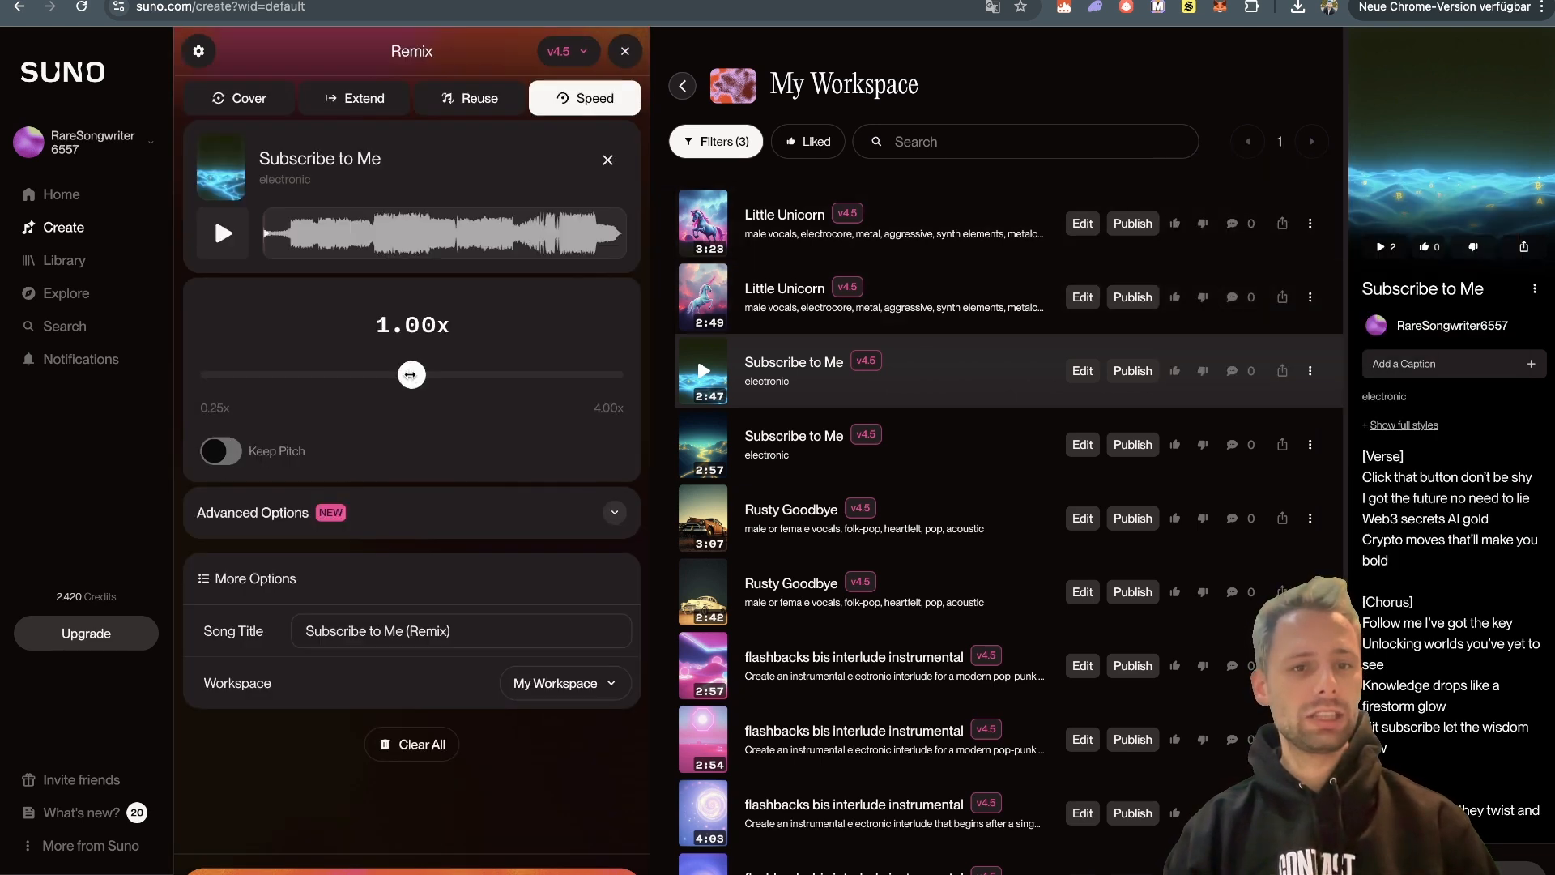
pyautogui.moveTo(411, 373)
pyautogui.mouseDown()
pyautogui.moveTo(382, 374)
pyautogui.moveTo(433, 372)
pyautogui.mouseUp()
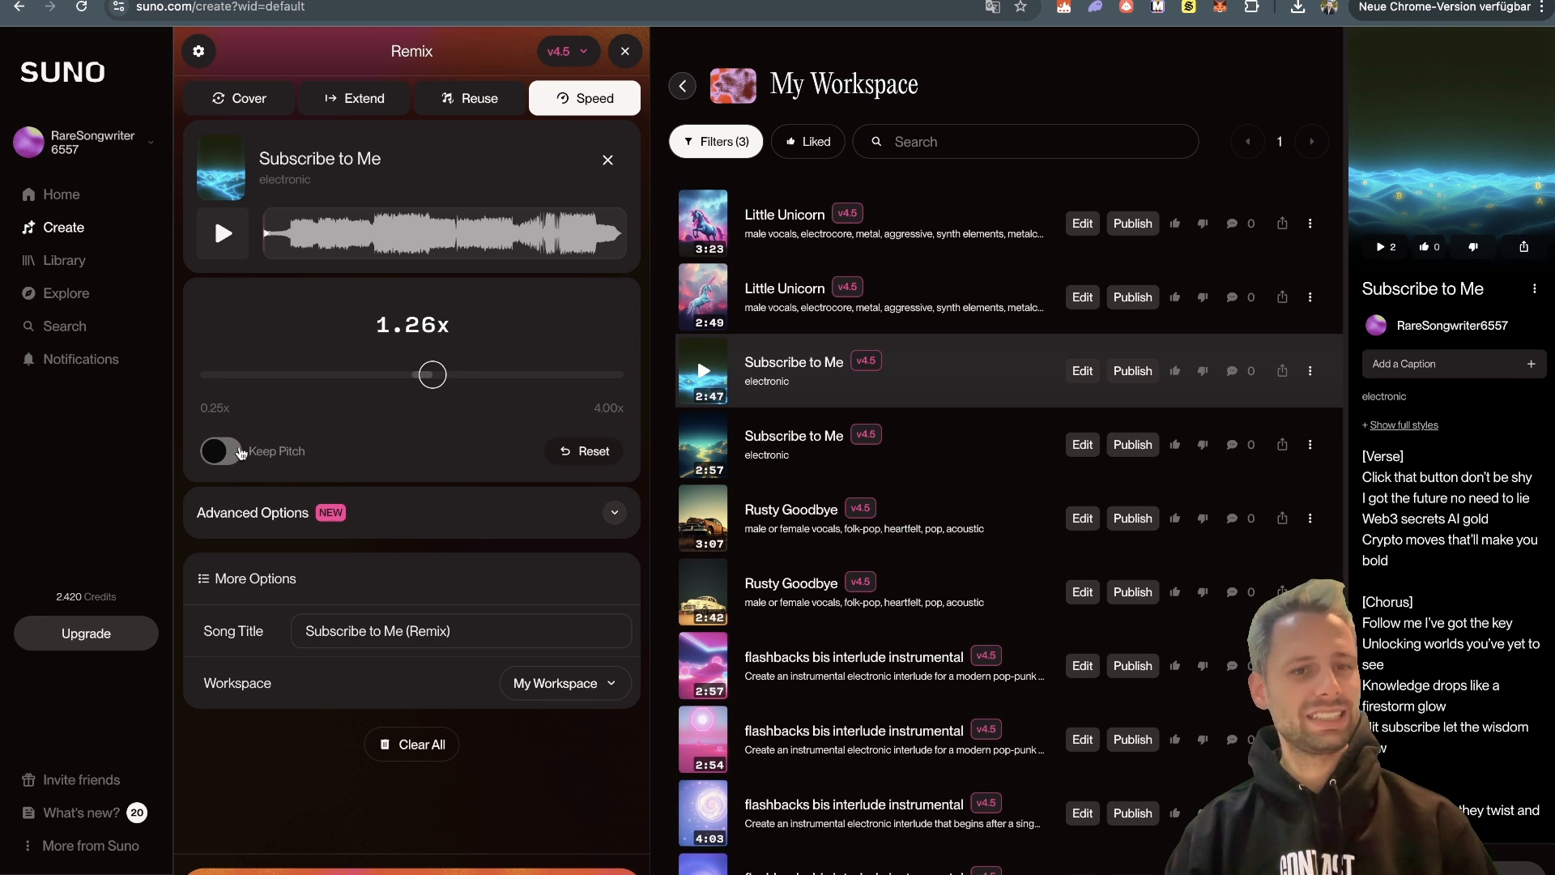
pyautogui.click(241, 452)
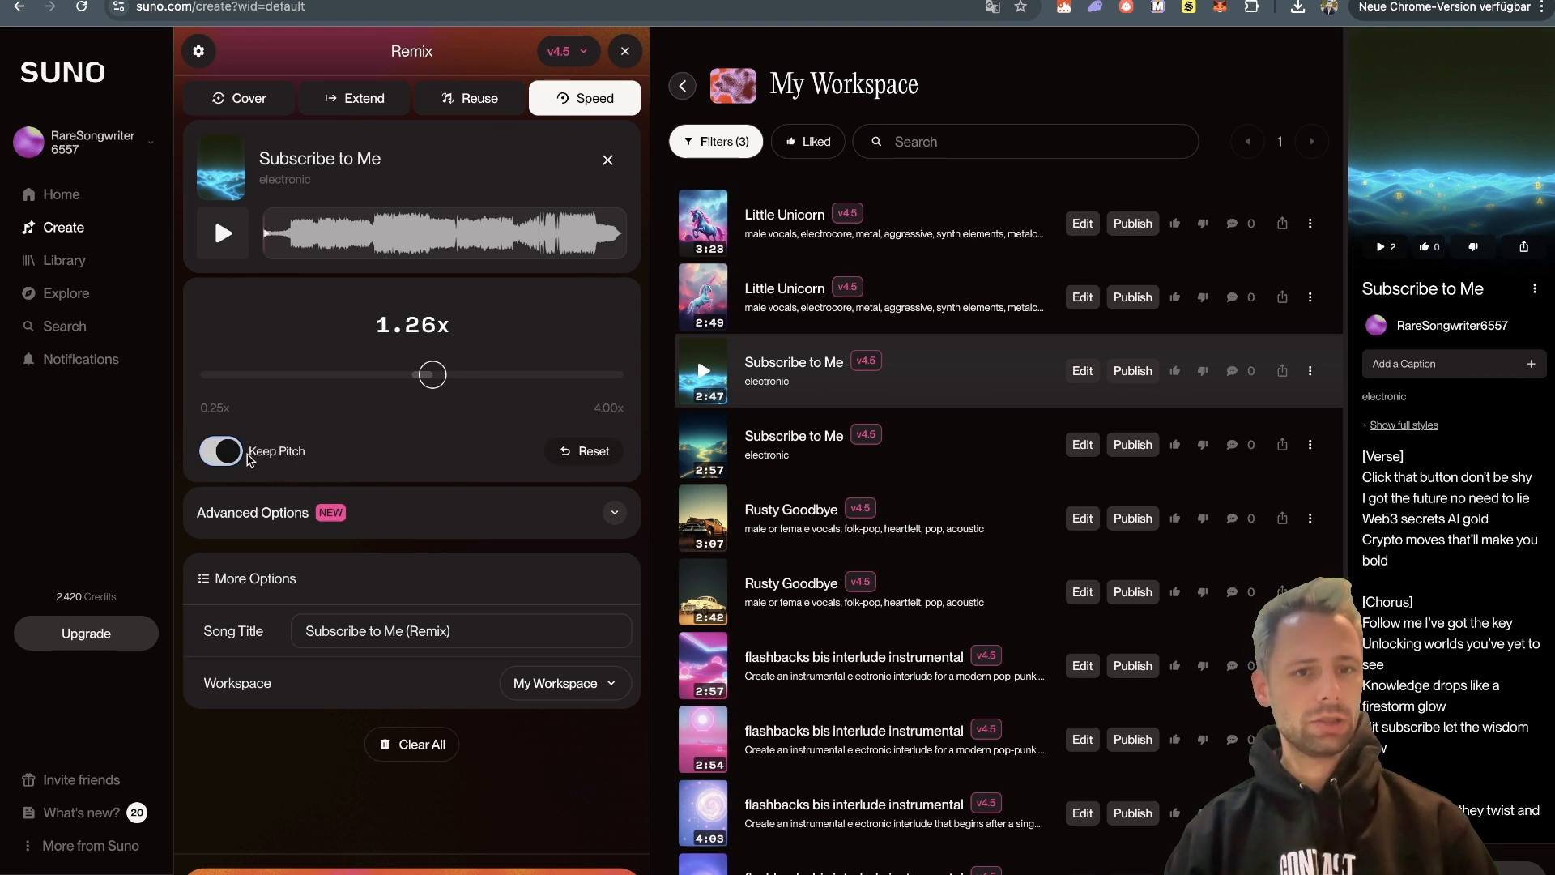
pyautogui.click(231, 455)
pyautogui.moveTo(431, 374); pyautogui.dragTo(484, 375)
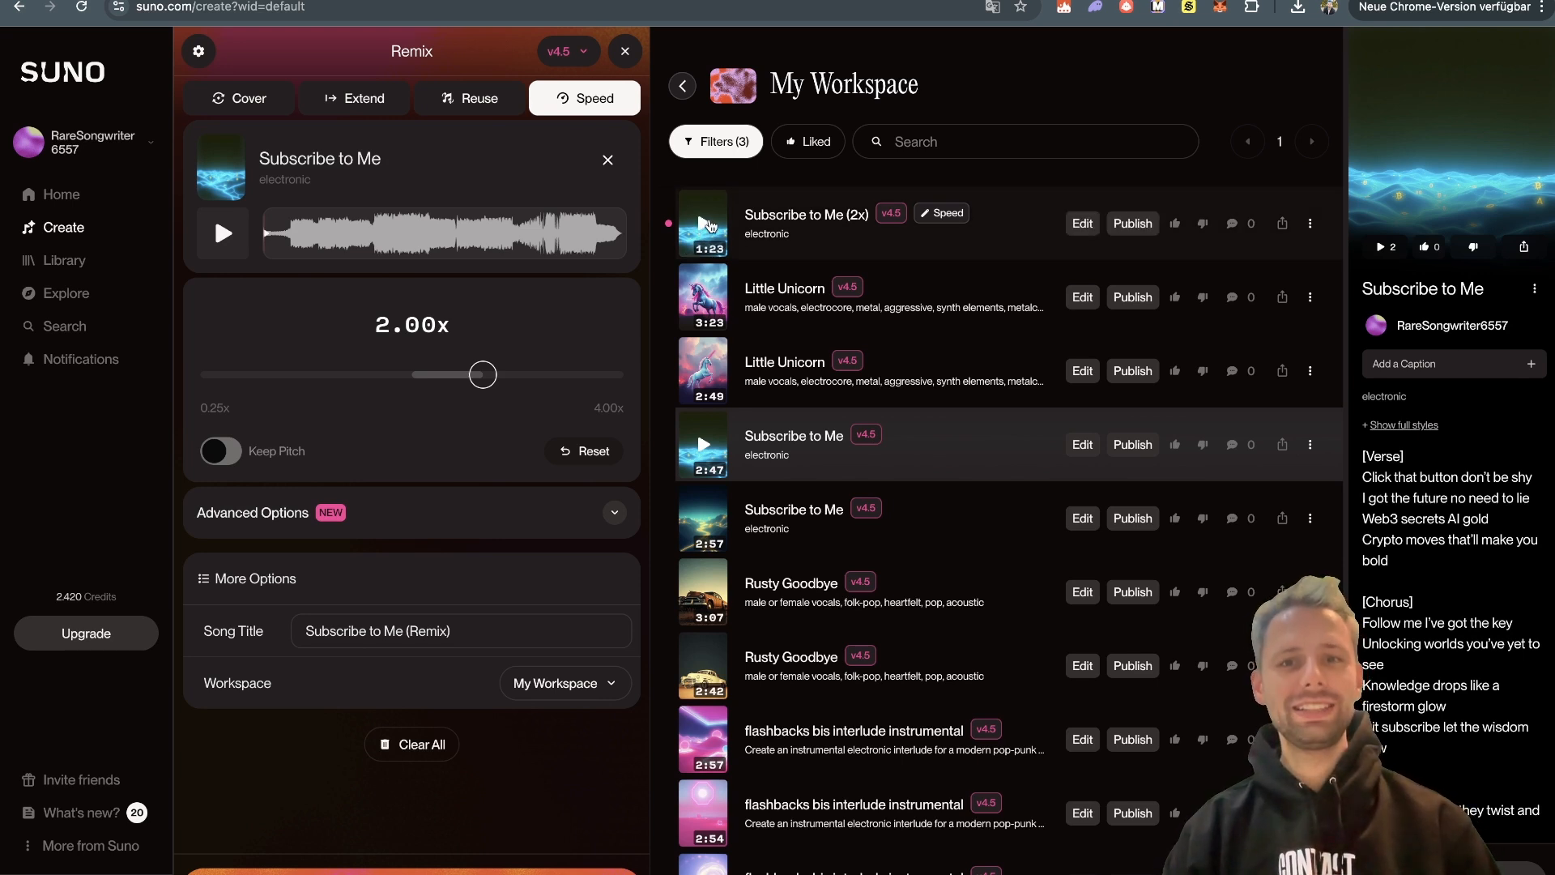
pyautogui.click(706, 224)
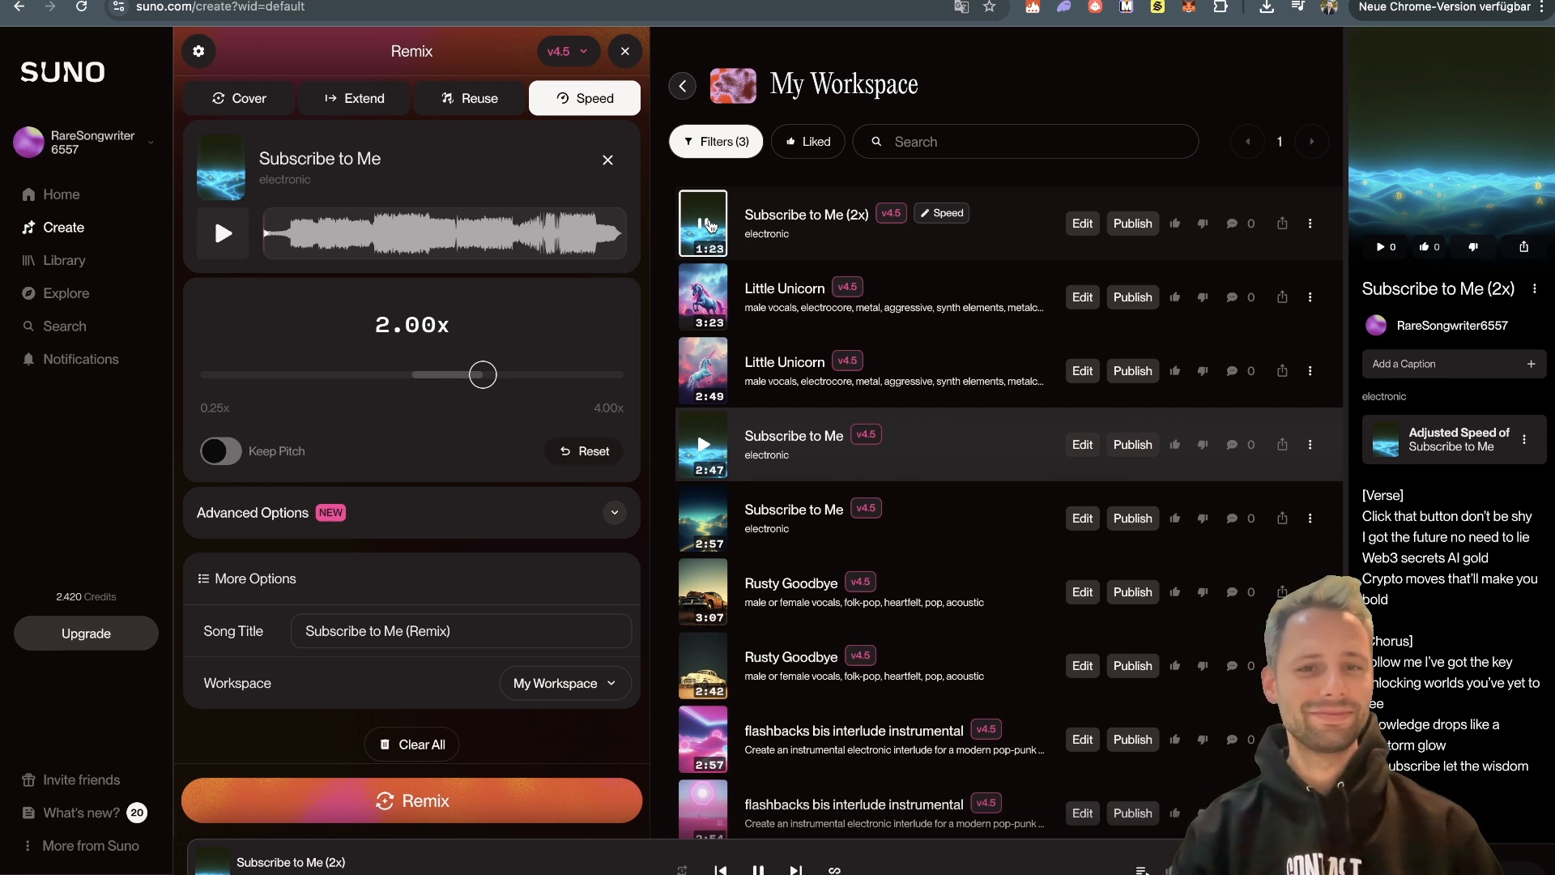
pyautogui.click(758, 859)
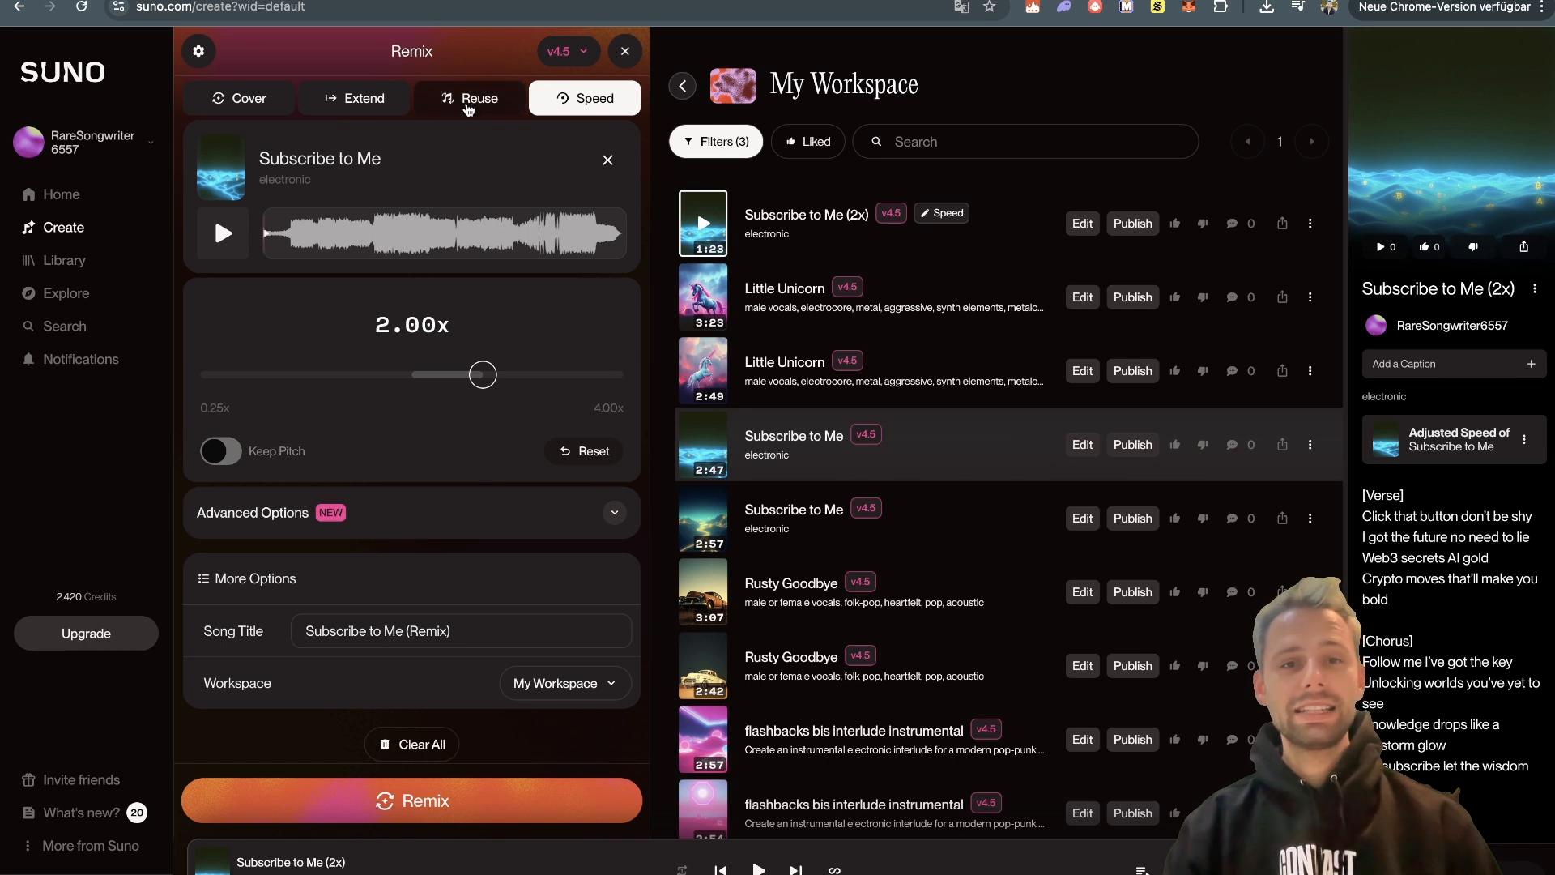
# Step: Switch the "Subscribe to Me" remix to Reuse and review its lyrics, style description and additional options
pyautogui.click(468, 101)
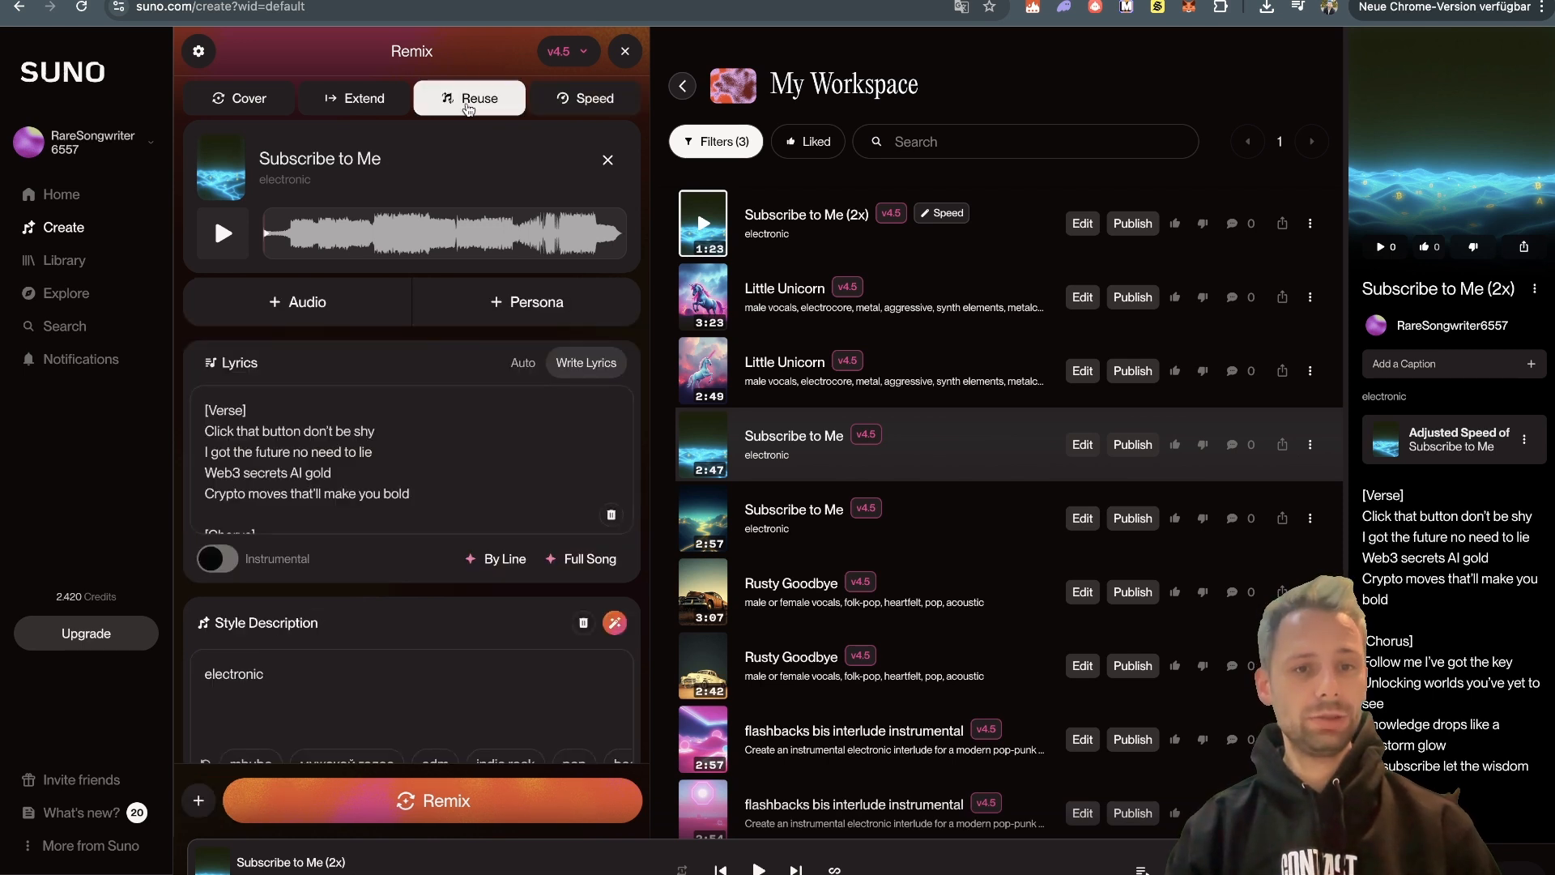
pyautogui.scroll(-3, 338, 445)
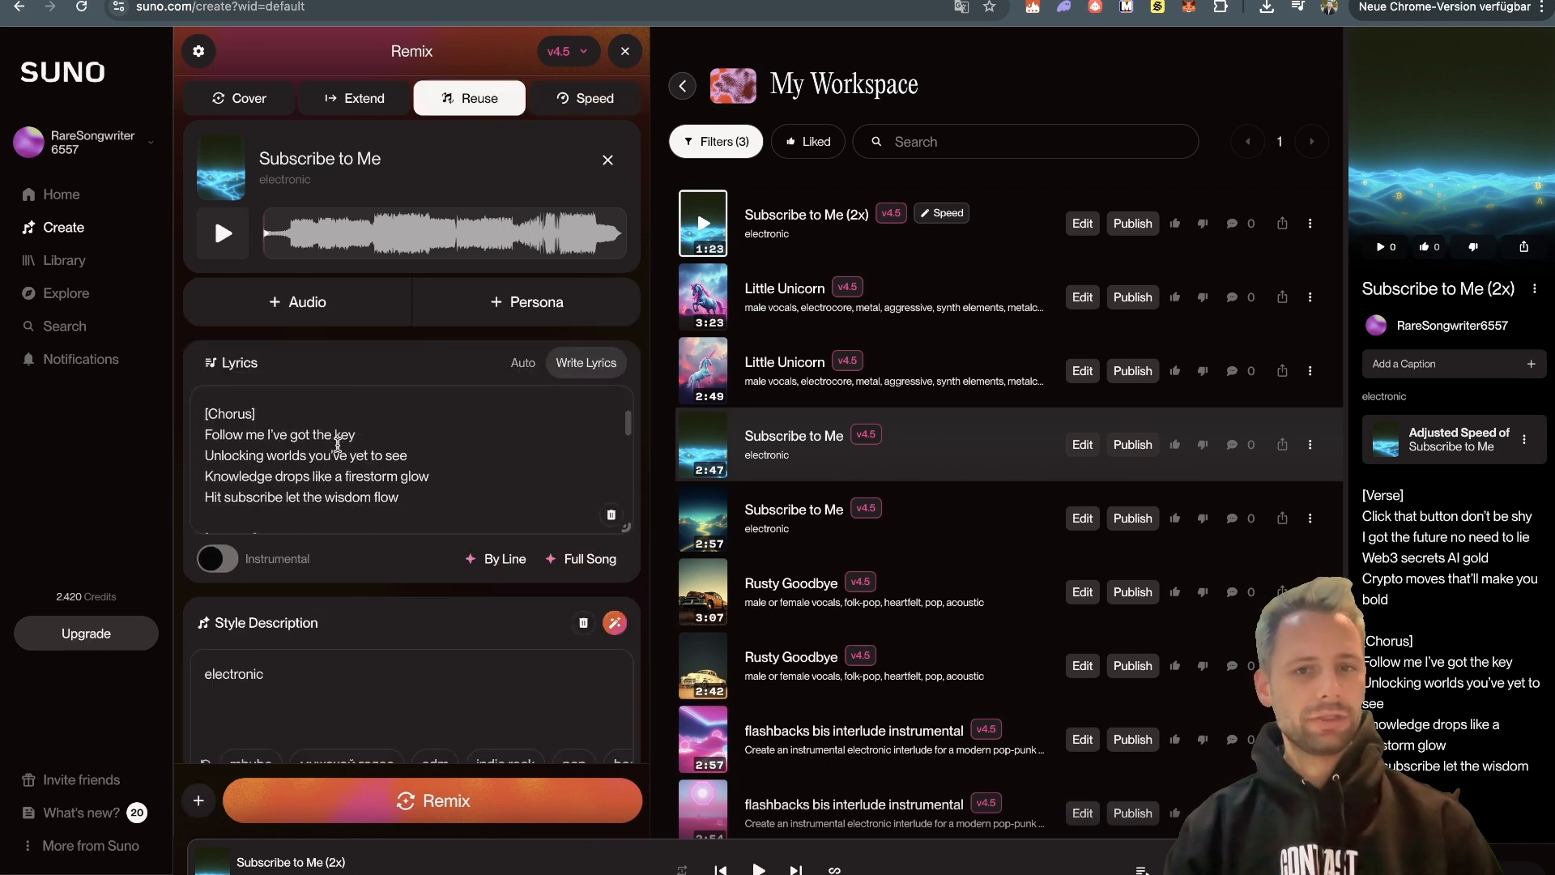
pyautogui.scroll(3, 337, 444)
pyautogui.scroll(-1, 338, 444)
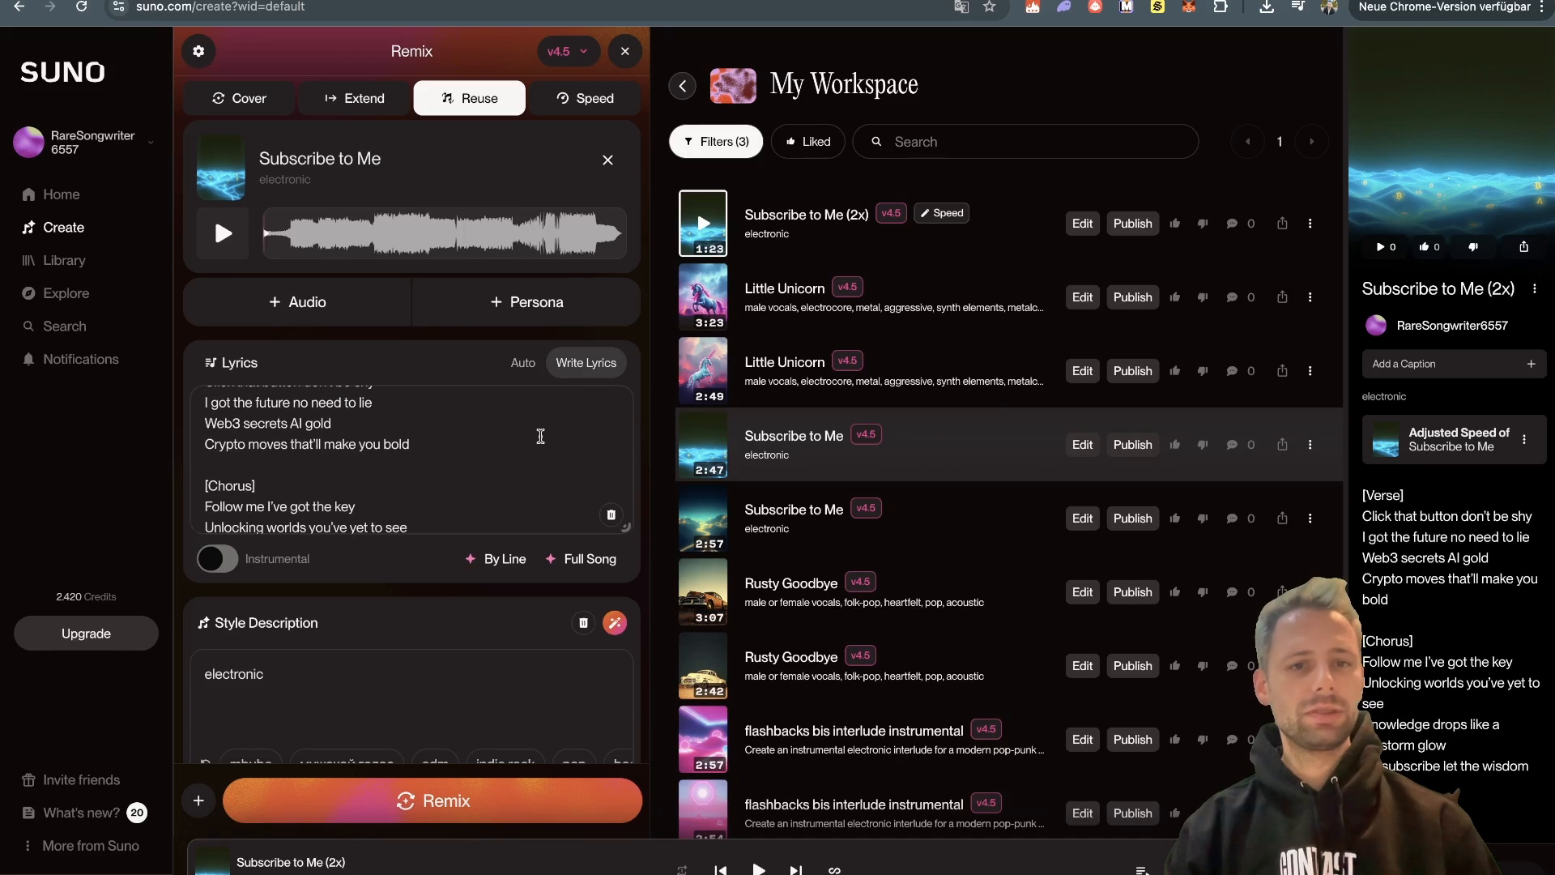
pyautogui.scroll(-2, 503, 459)
pyautogui.scroll(-1, 333, 631)
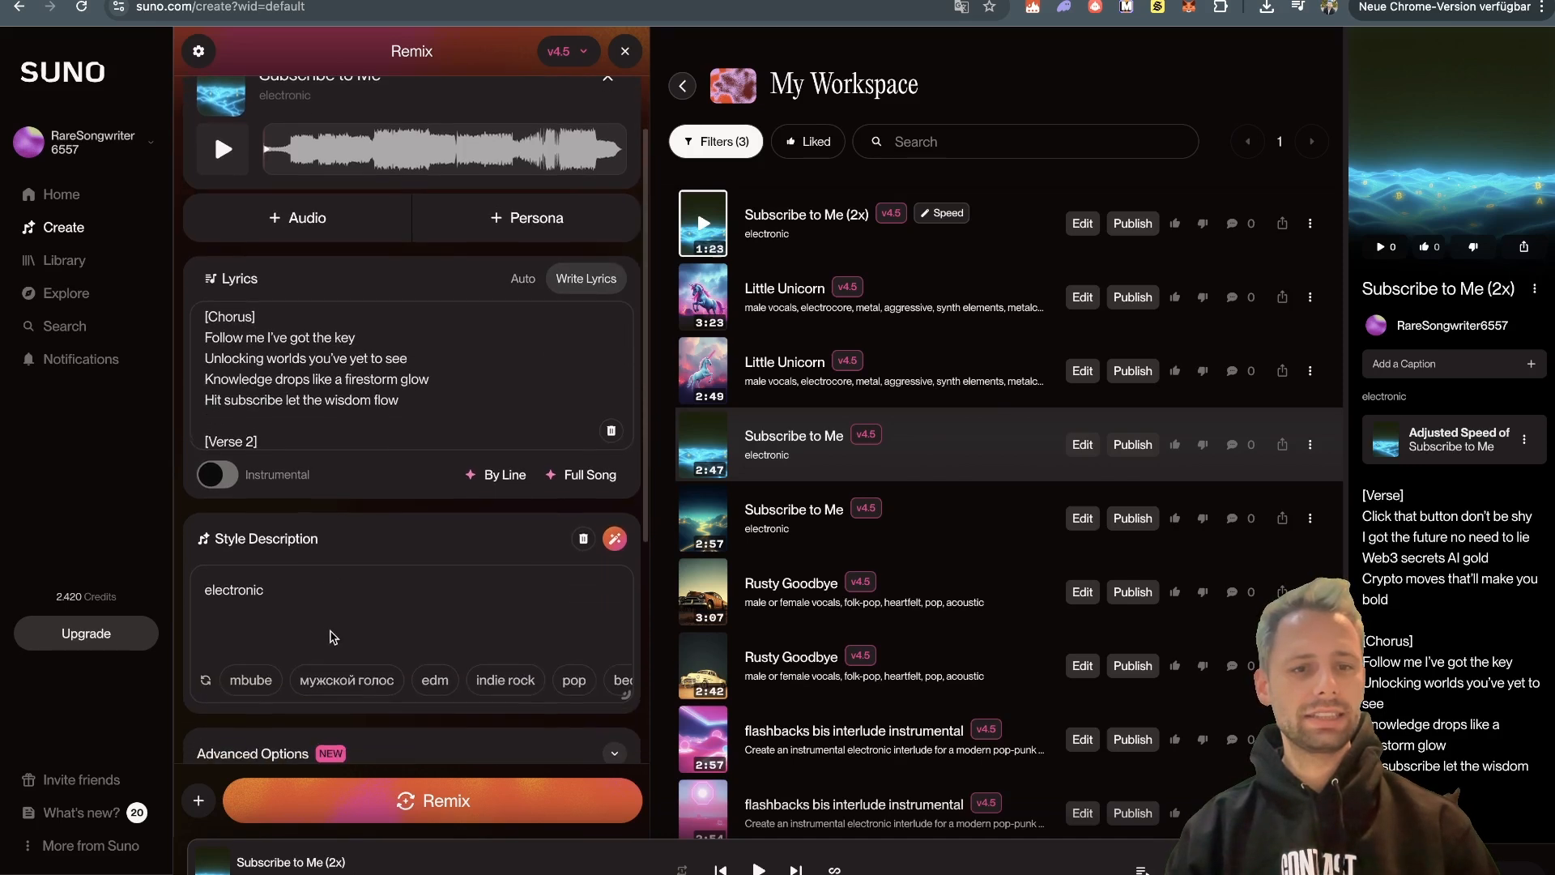
pyautogui.scroll(-4, 333, 637)
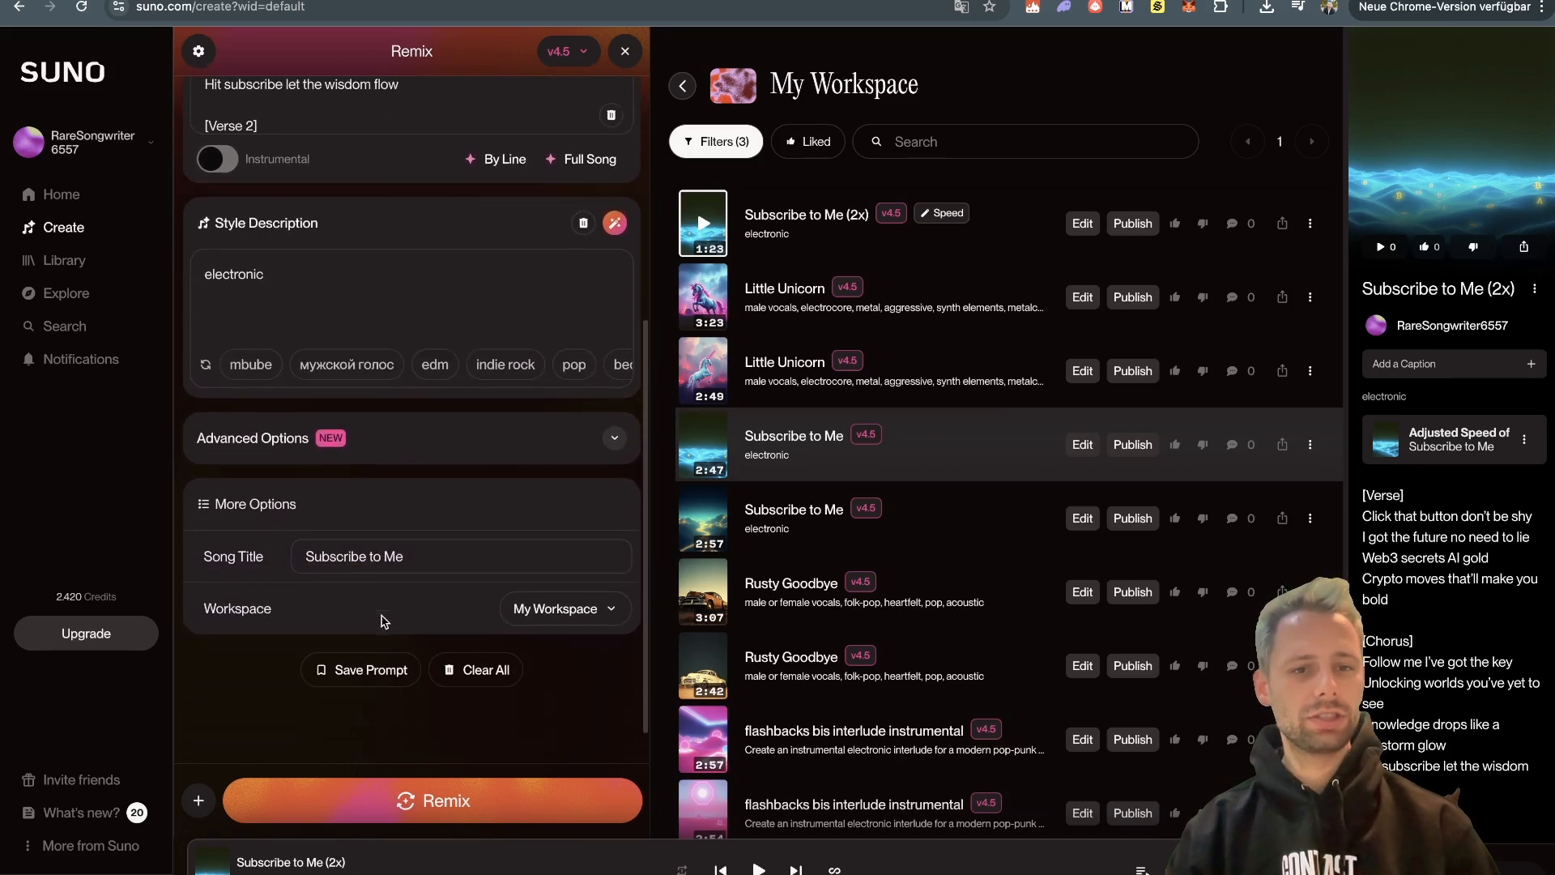
pyautogui.scroll(3, 380, 617)
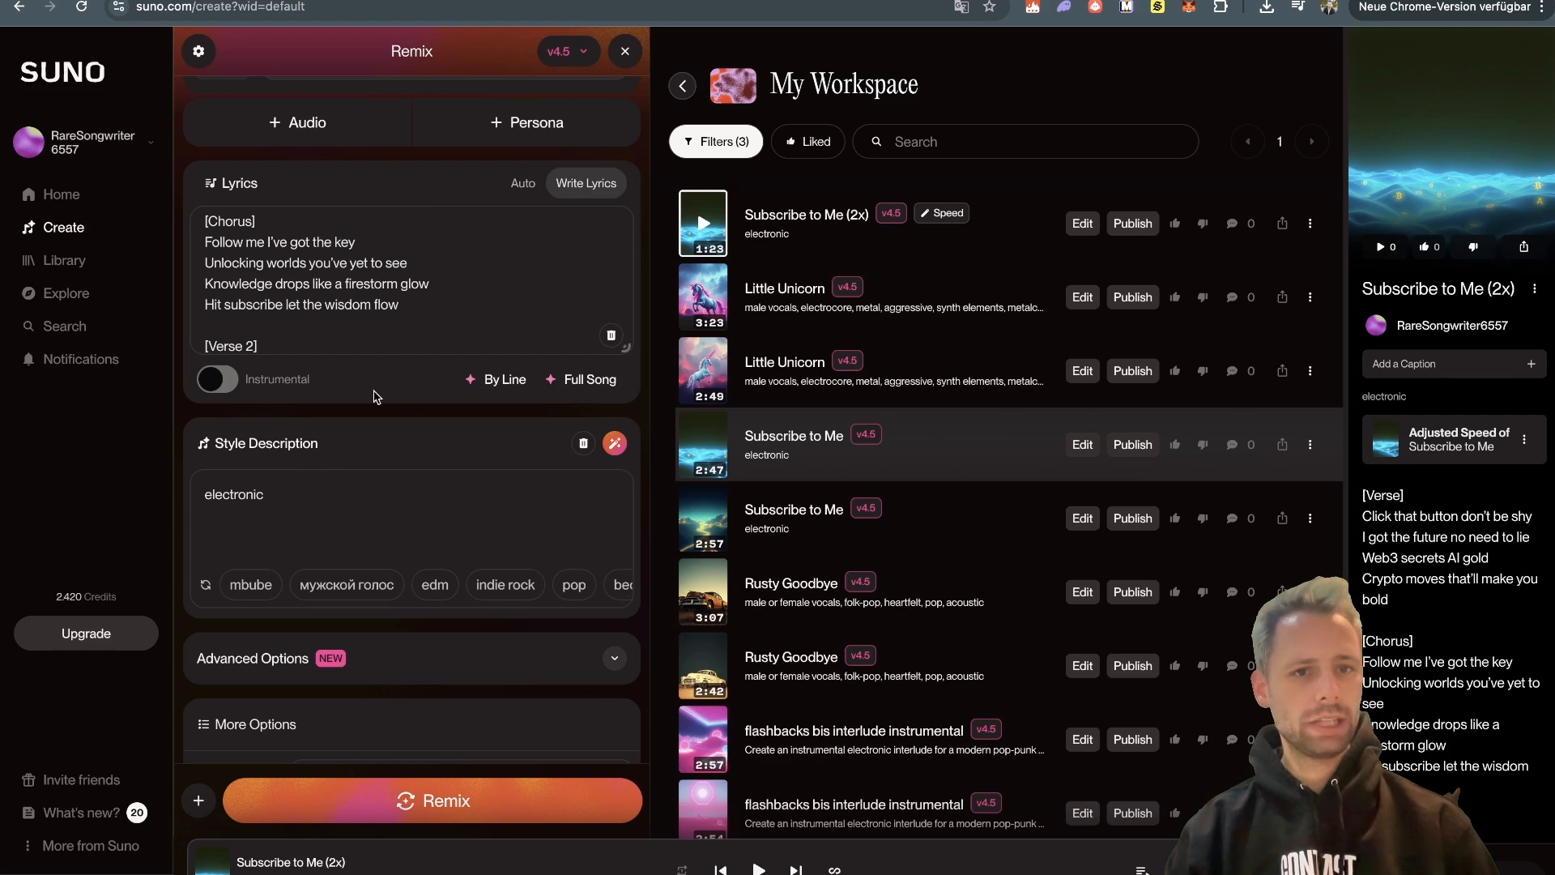
pyautogui.scroll(1, 387, 421)
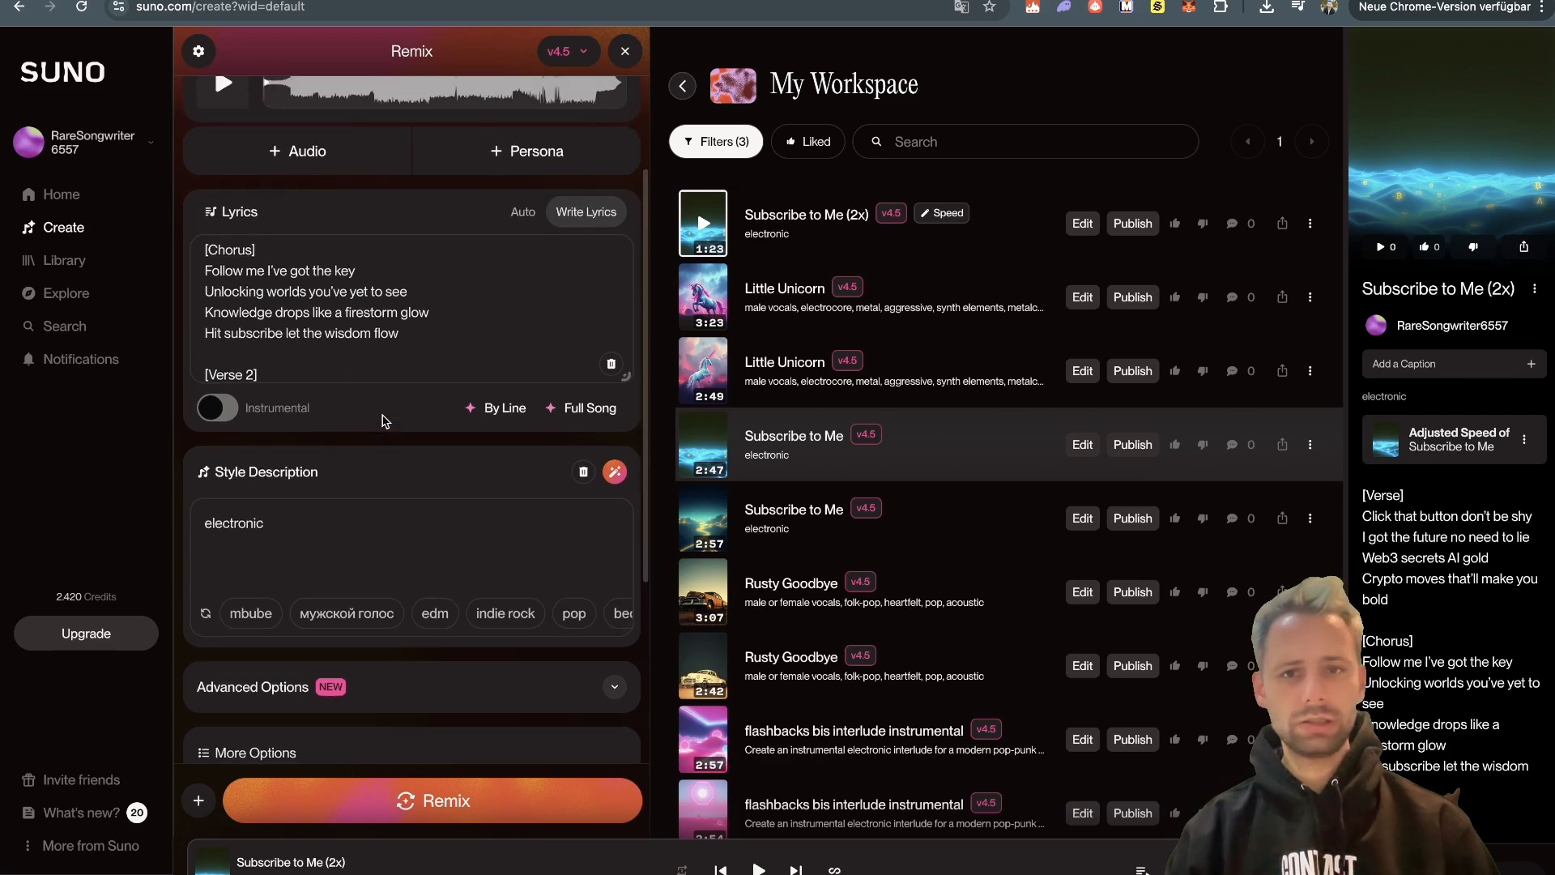
# Step: Load the styles and lyrics of the 3:23 "Little Unicorn" song into the remix form for reuse
pyautogui.click(938, 294)
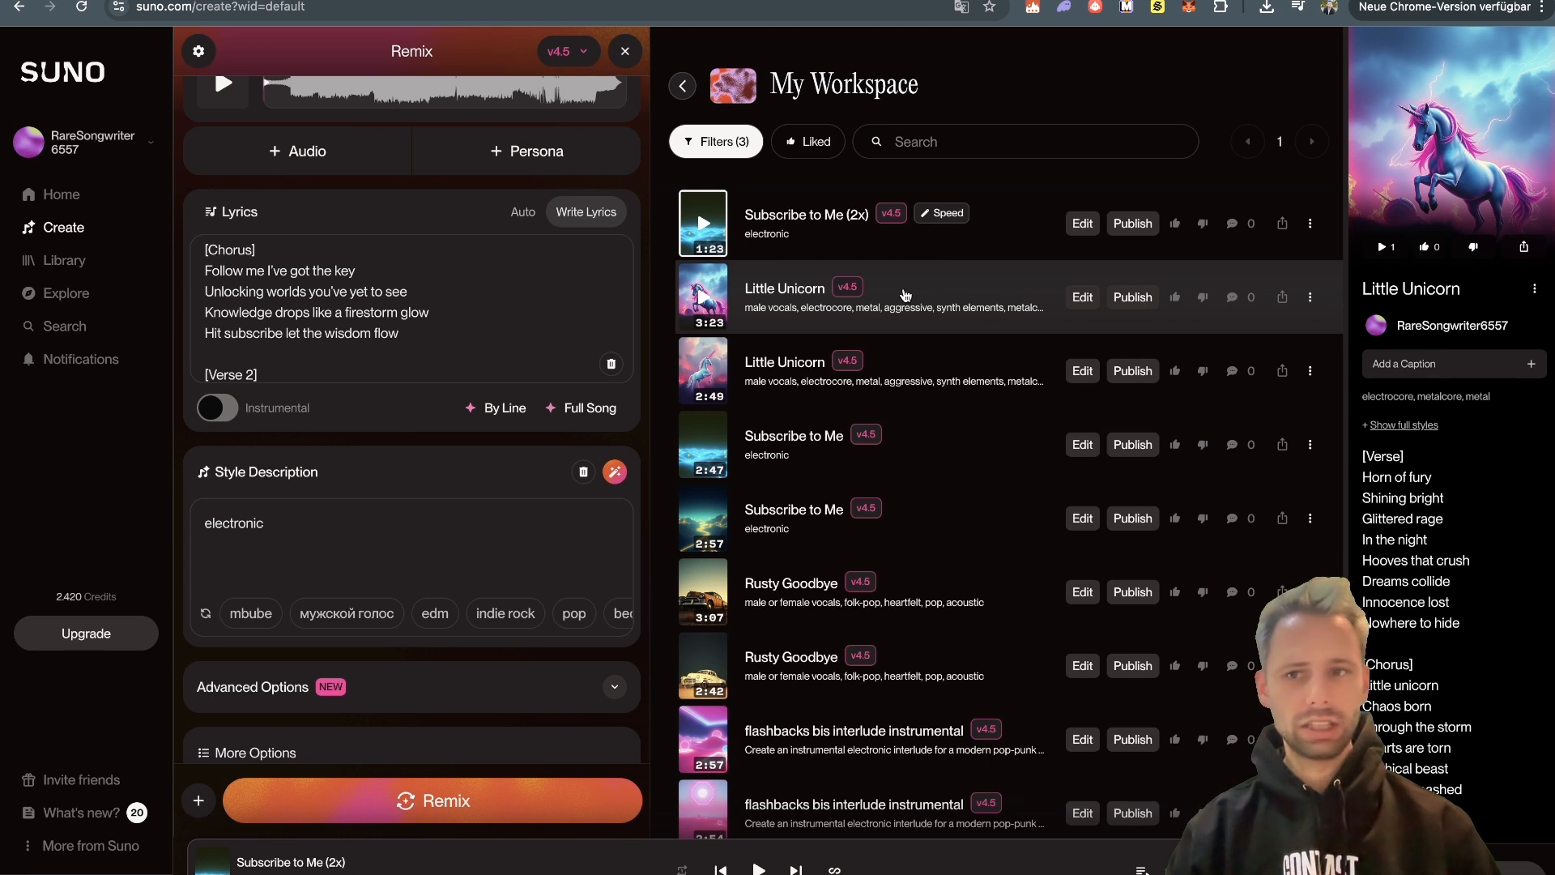
pyautogui.click(1311, 298)
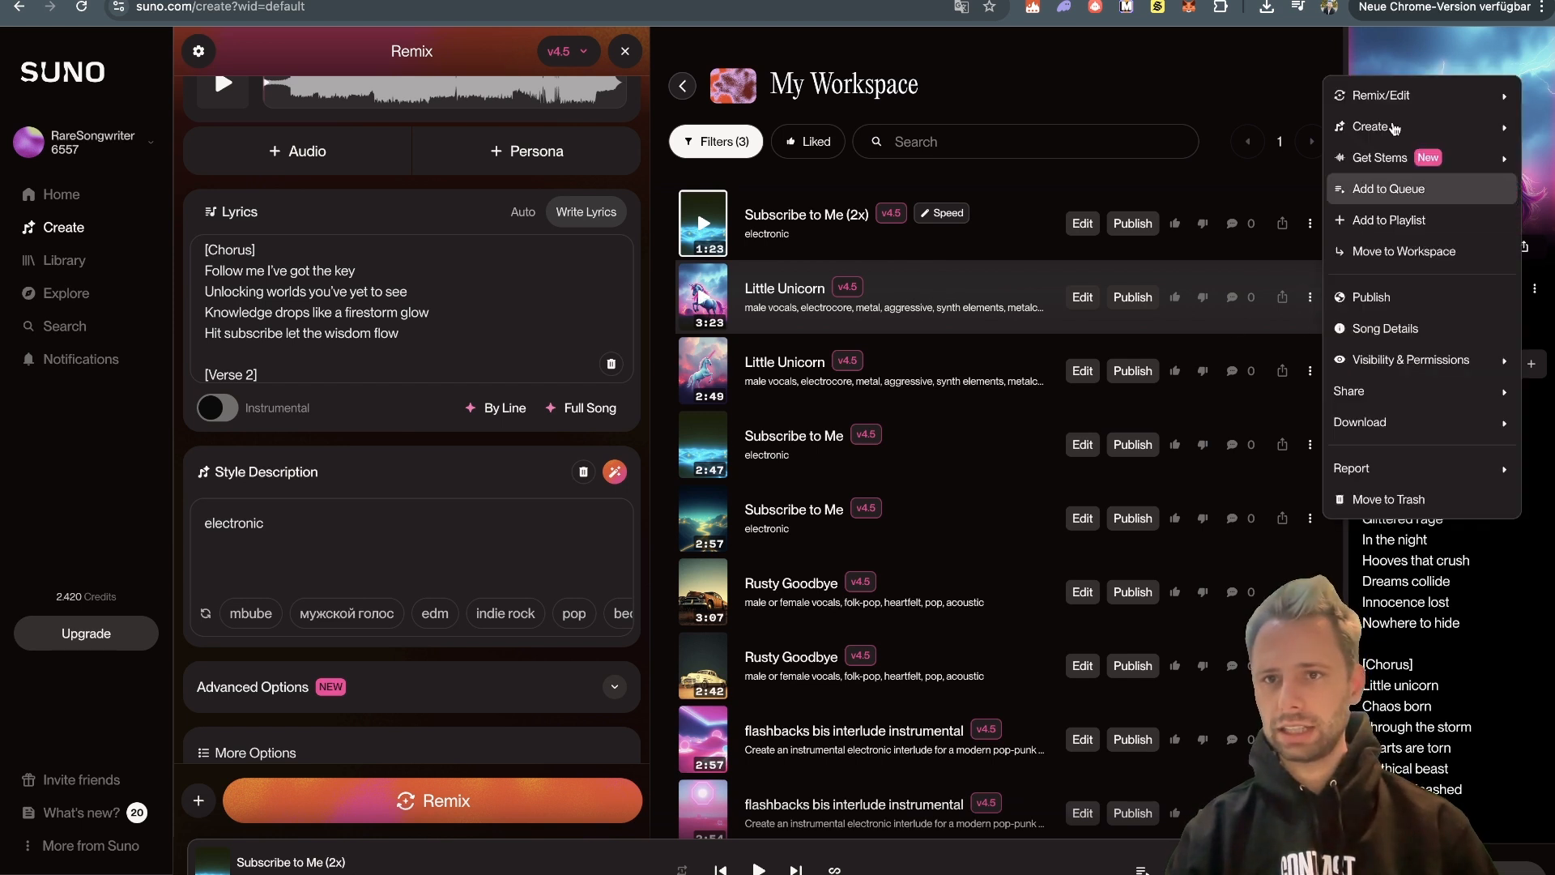
pyautogui.moveTo(1377, 96)
pyautogui.click(1274, 203)
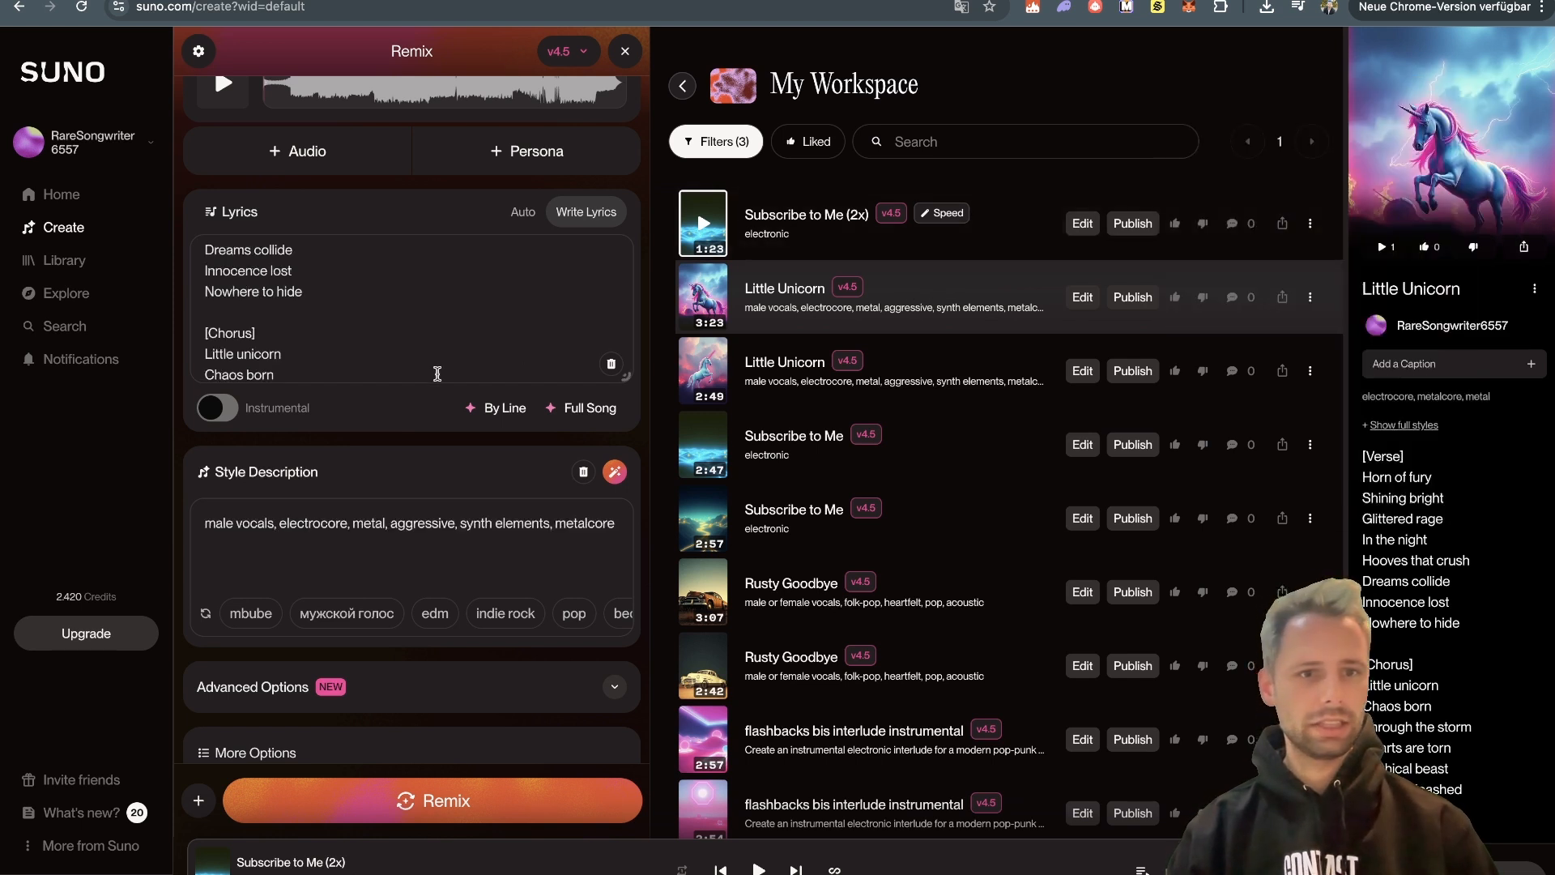
pyautogui.scroll(2, 434, 371)
pyautogui.scroll(2, 443, 474)
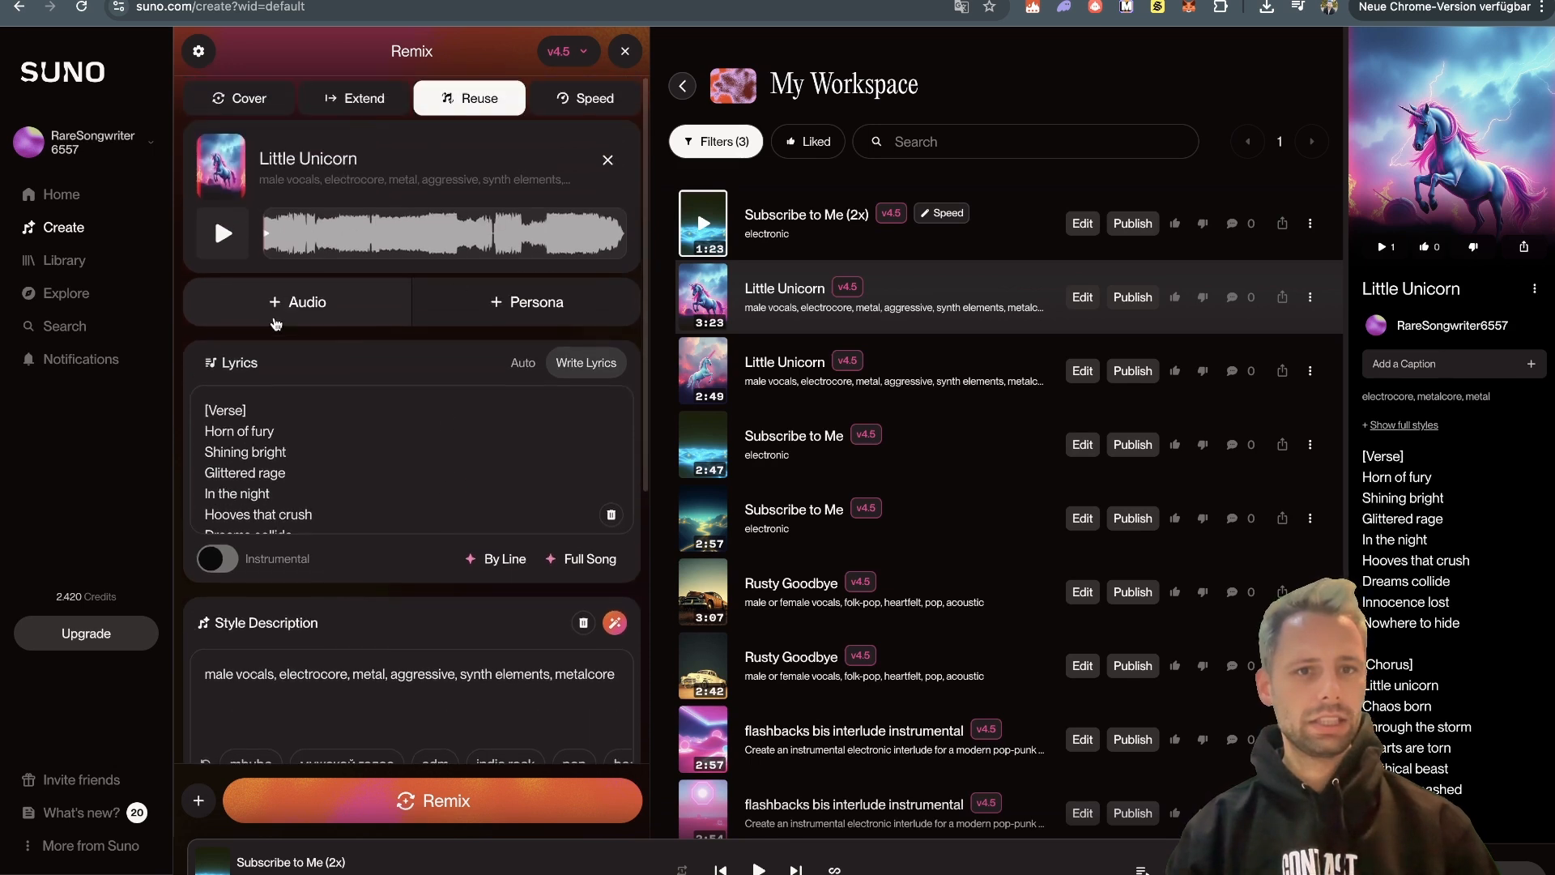
# Step: Change "male vocals" to "female vocals" in the Little Unicorn style description and generate the remix
pyautogui.scroll(-2, 443, 468)
pyautogui.scroll(-3, 392, 639)
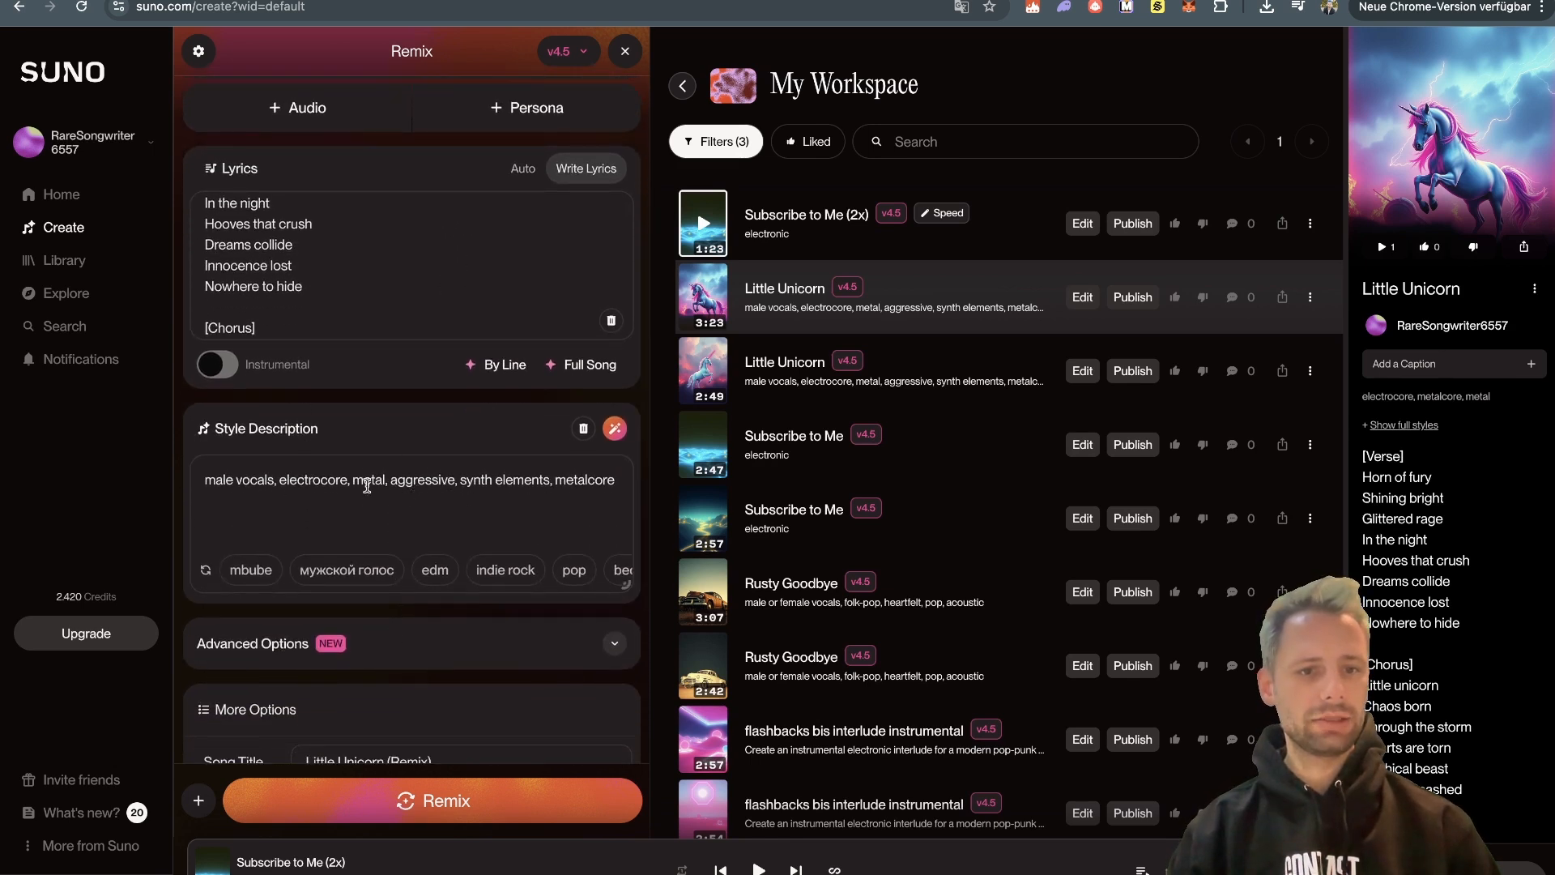
pyautogui.scroll(1, 450, 491)
pyautogui.scroll(1, 450, 490)
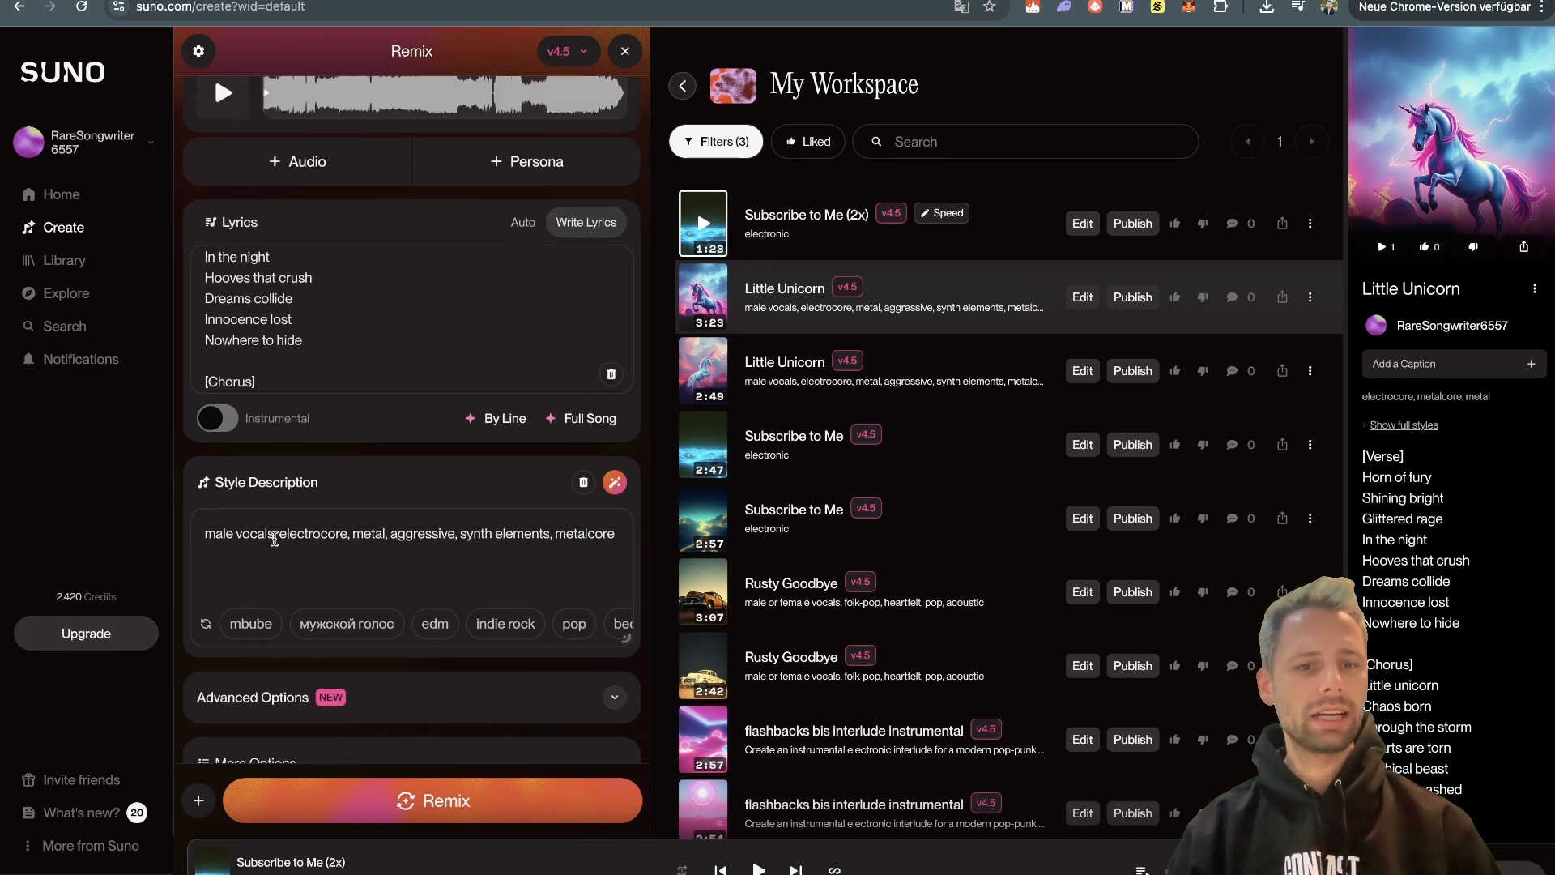
pyautogui.click(206, 533)
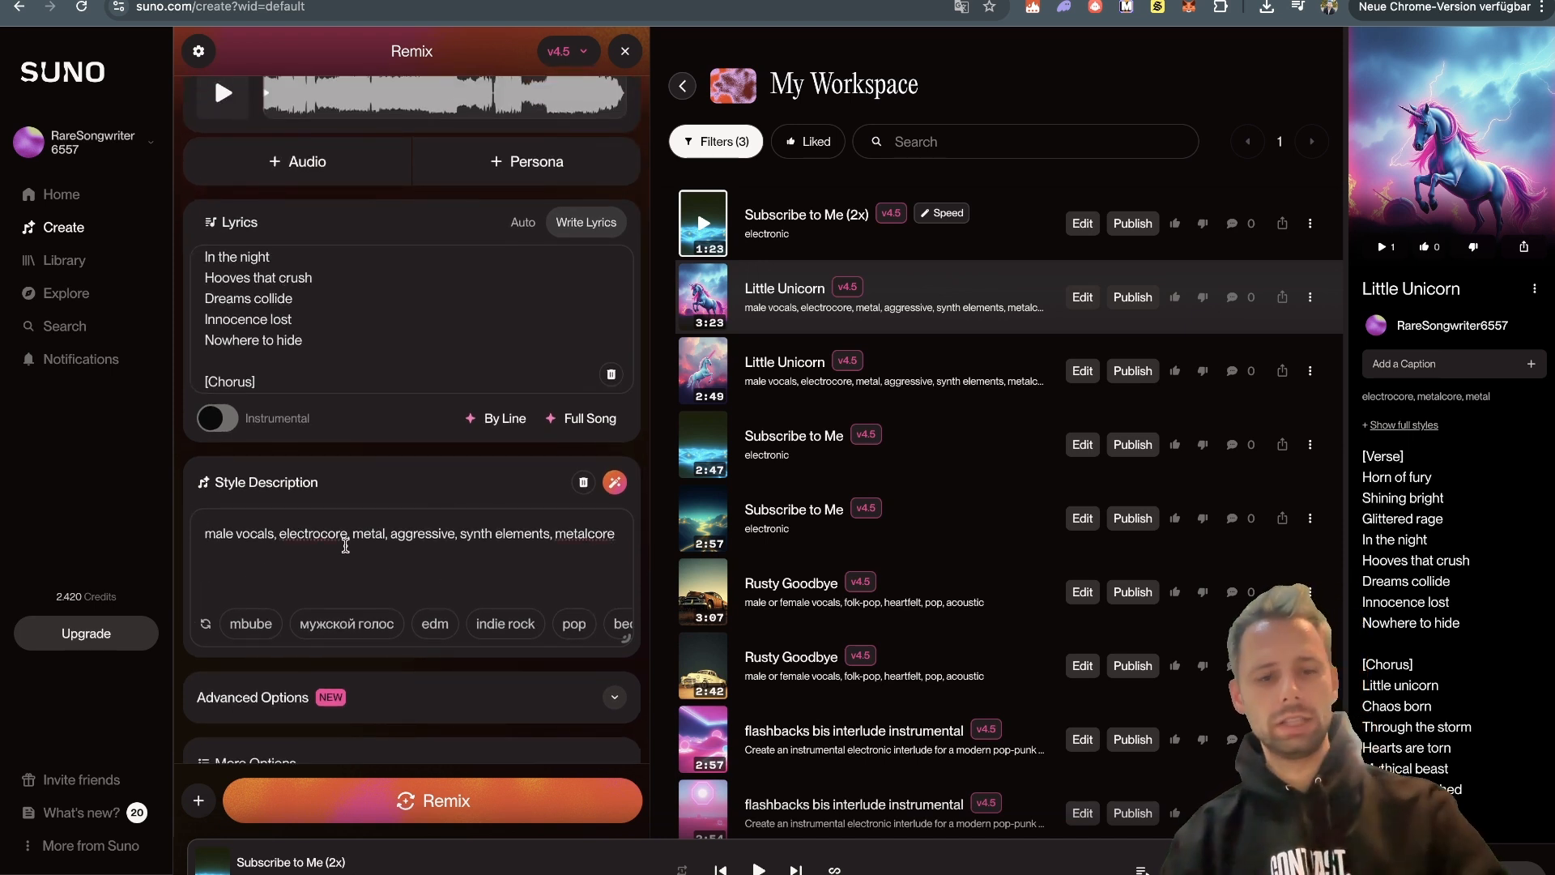
pyautogui.write('fe')
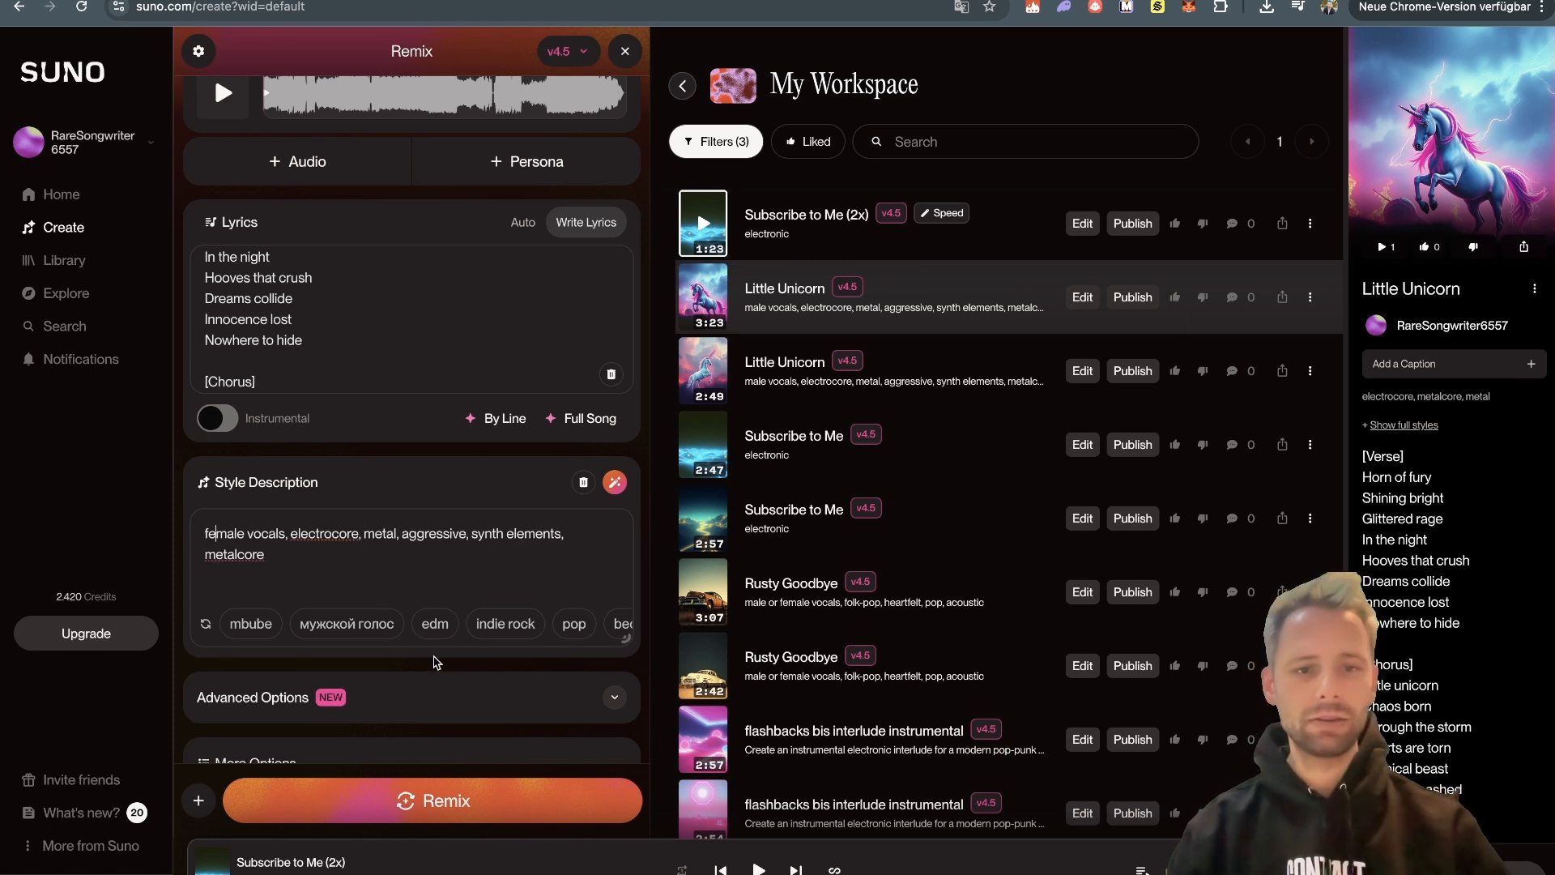
pyautogui.scroll(-1, 436, 662)
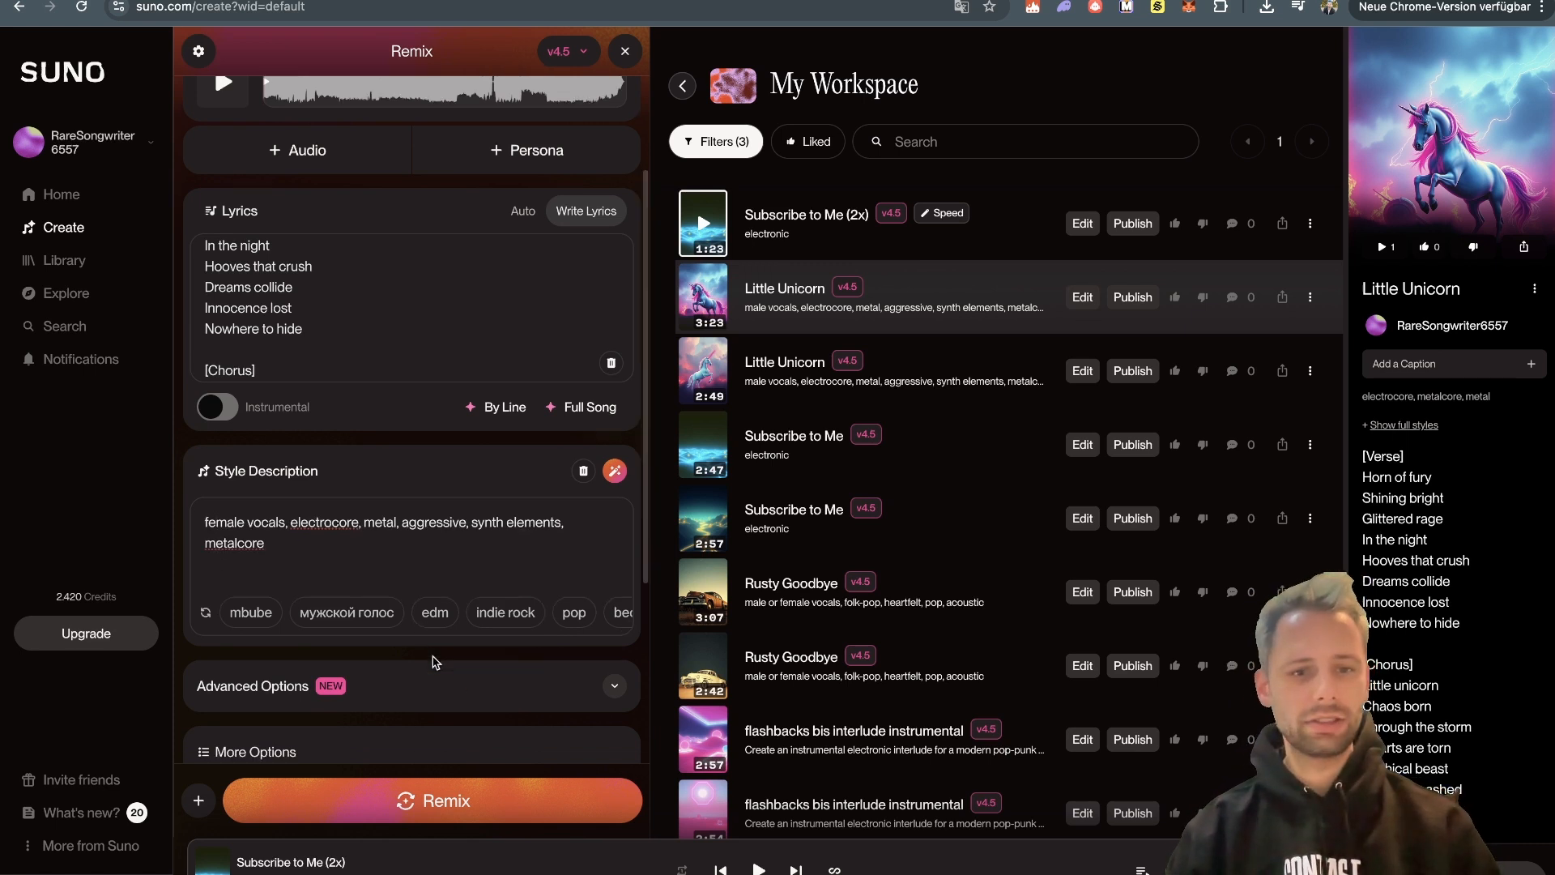
pyautogui.click(422, 793)
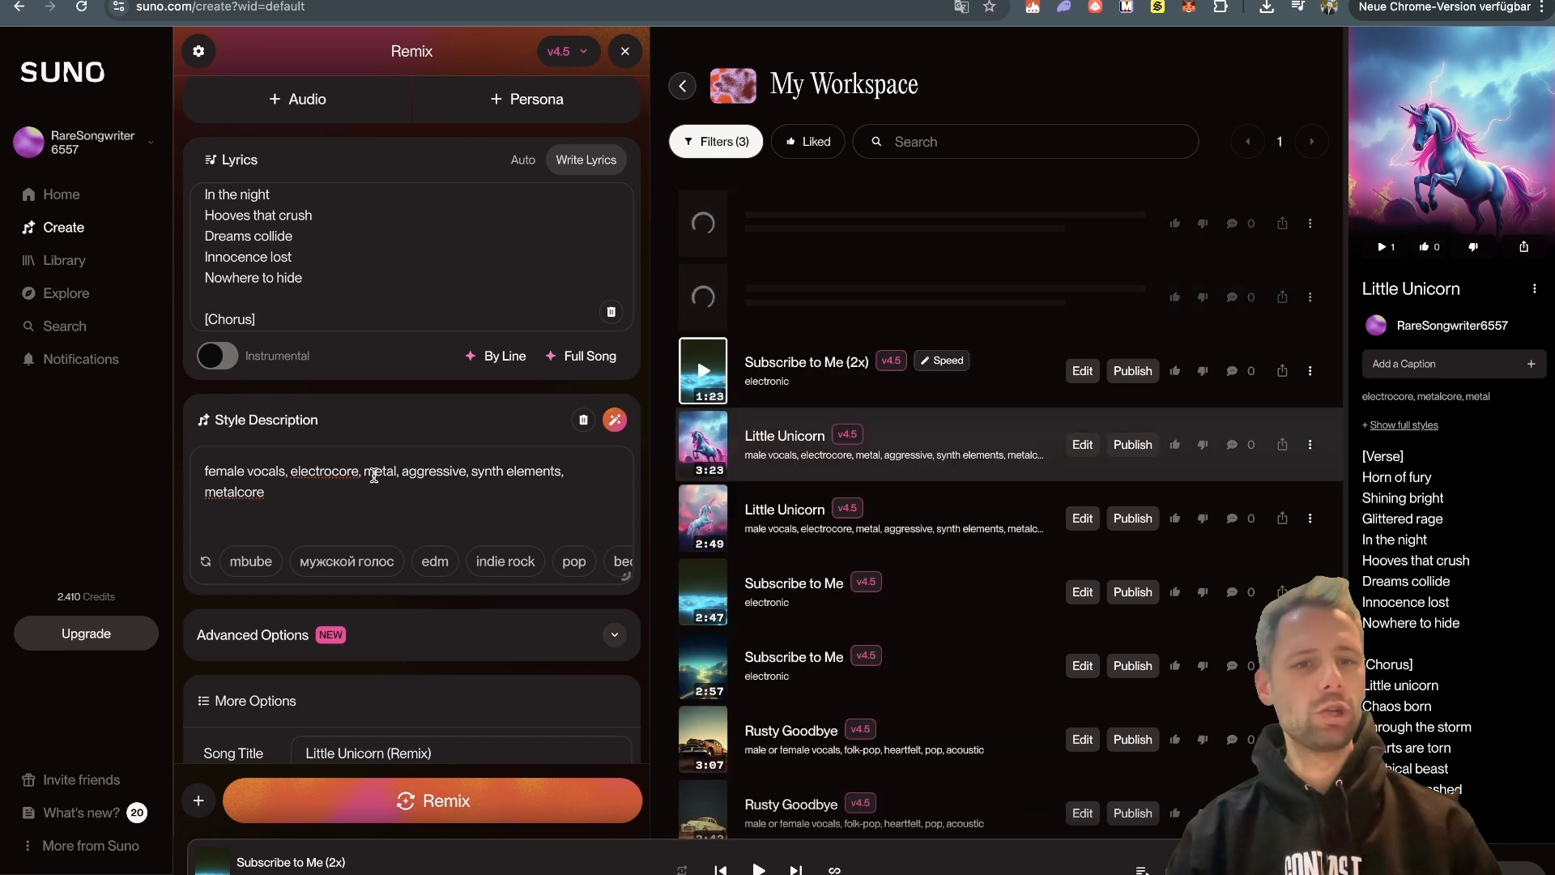
# Step: Apply the creative boost to the Little Unicorn style description and read through the expanded prompt
pyautogui.scroll(3, 402, 410)
pyautogui.scroll(3, 407, 411)
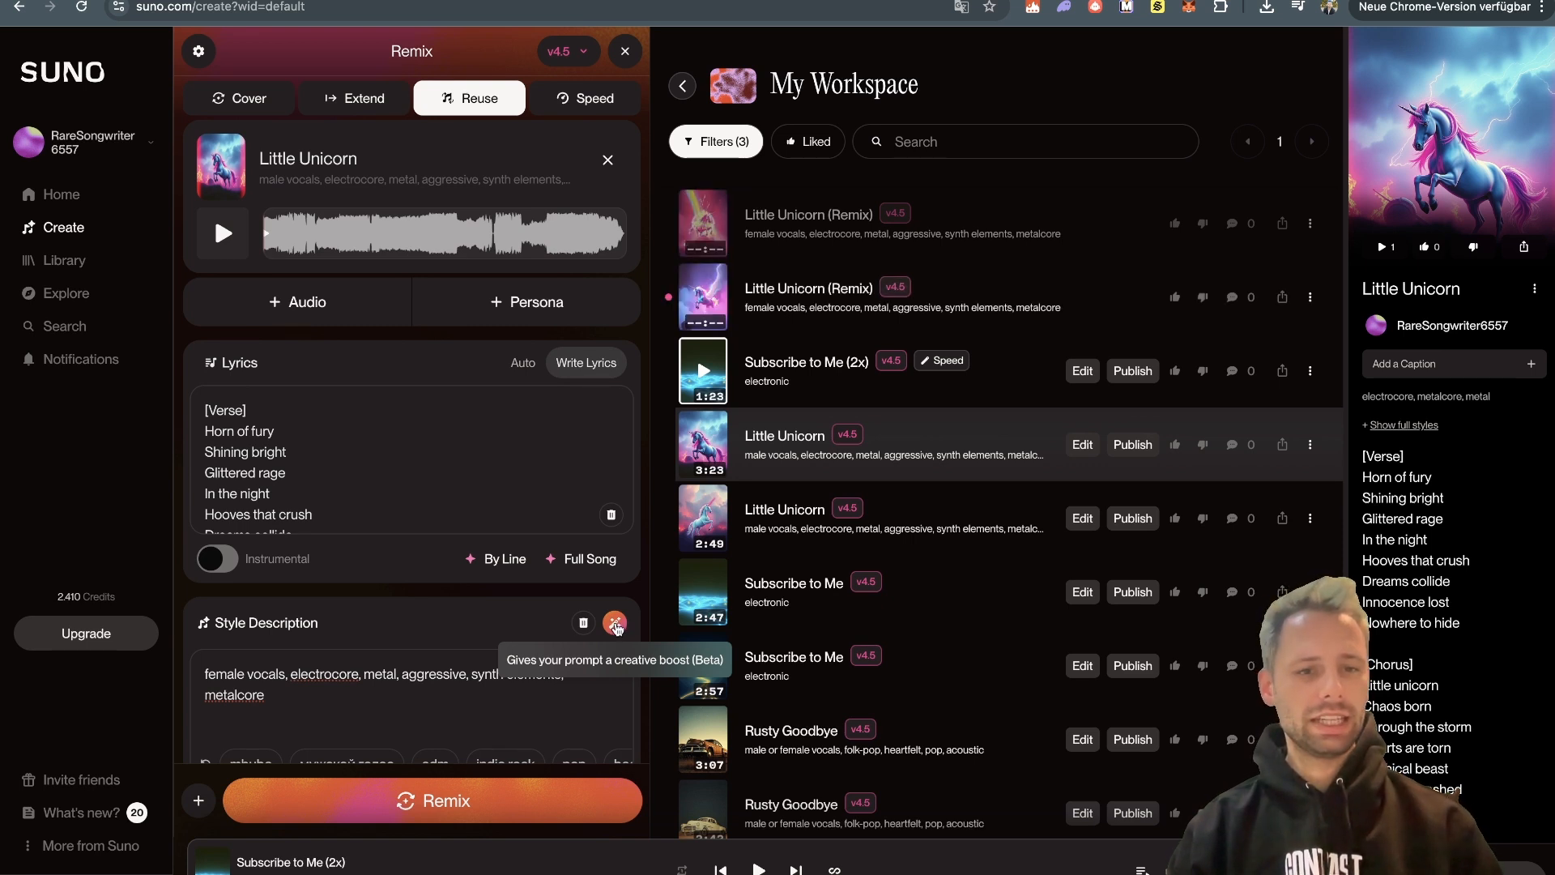
pyautogui.click(615, 625)
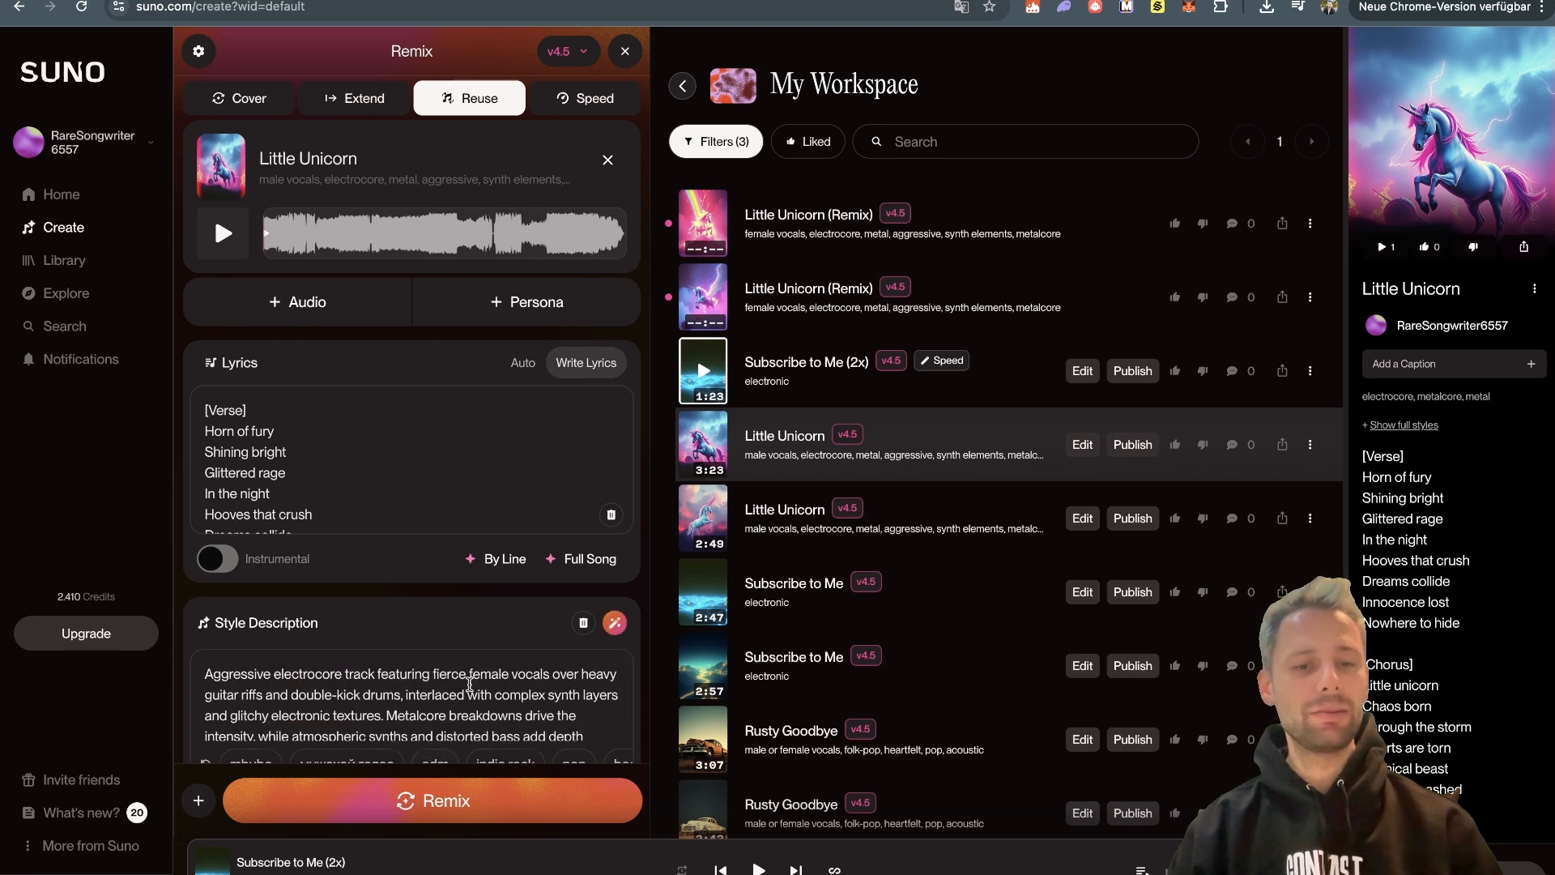
pyautogui.scroll(-1, 470, 689)
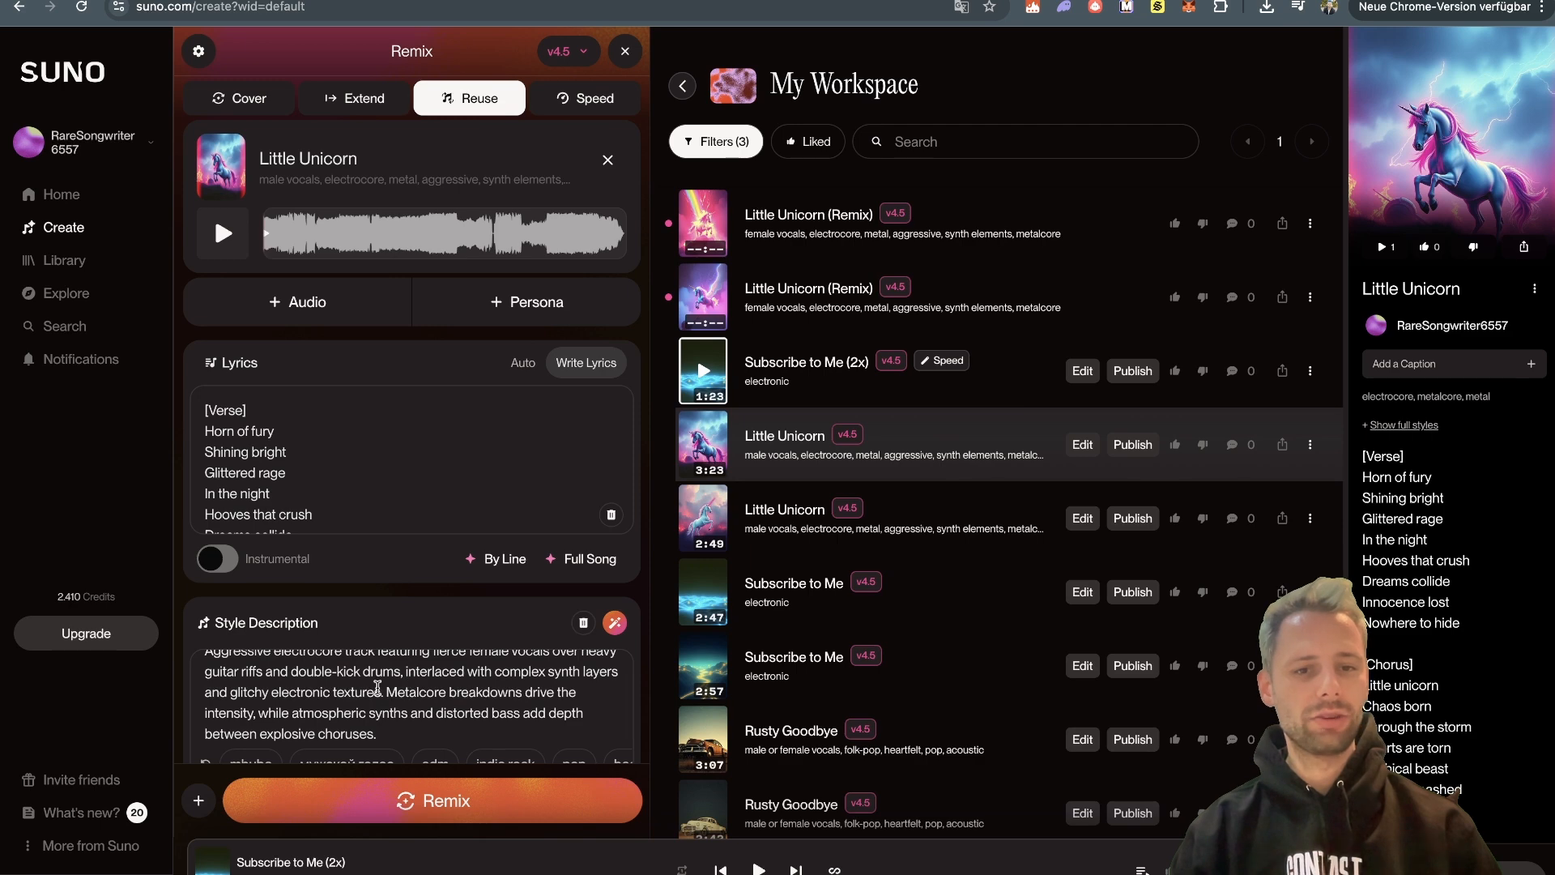
pyautogui.scroll(1, 377, 686)
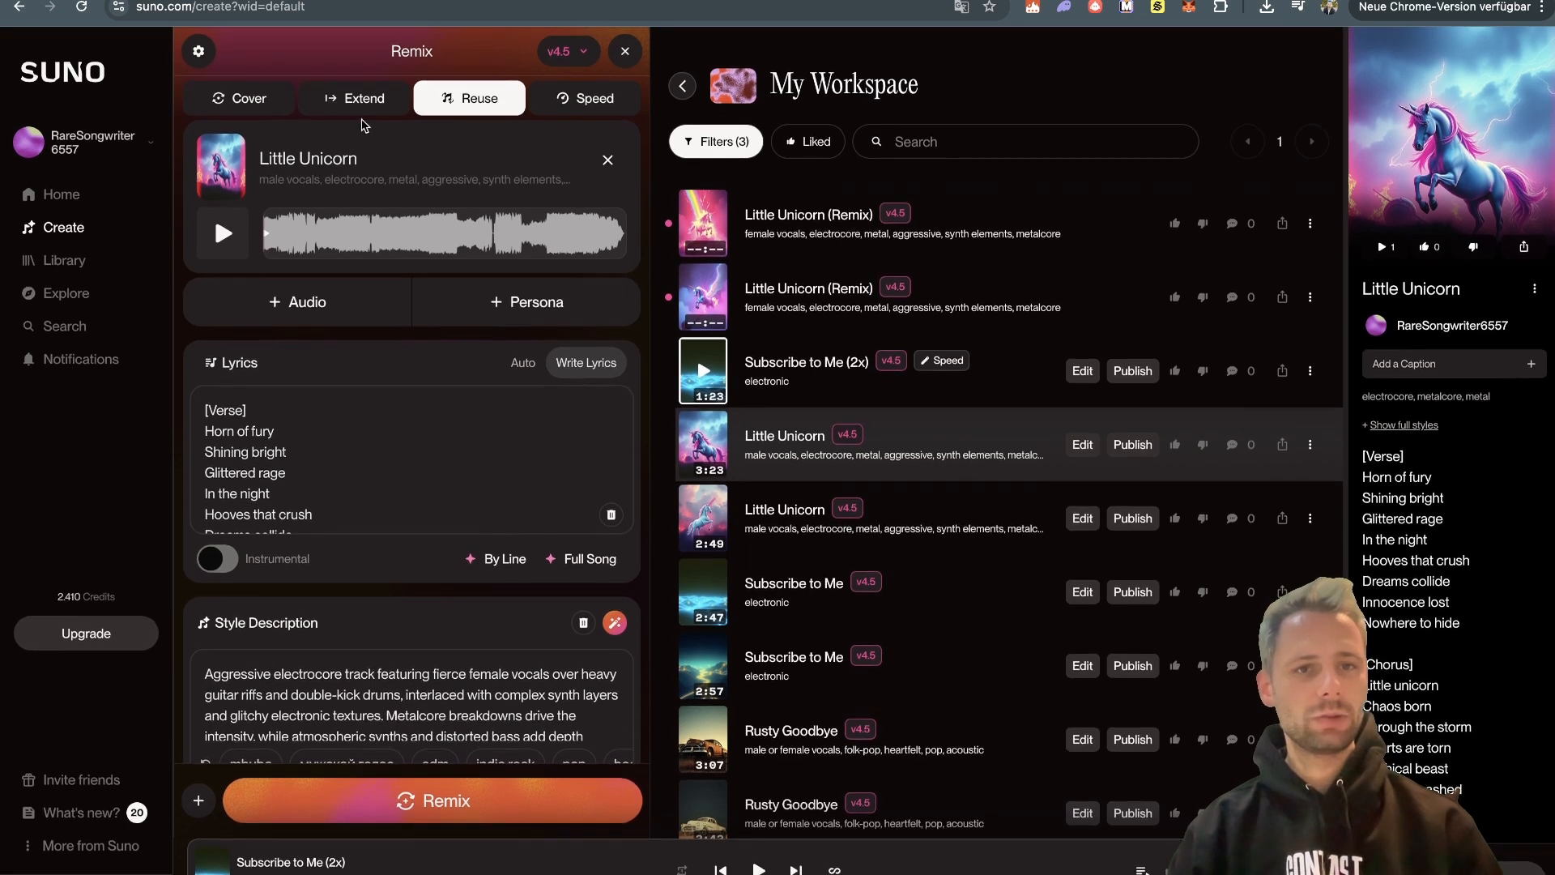
# Step: Switch the Little Unicorn remix to Extend and set the clip's extension start time to 02:10
pyautogui.click(361, 100)
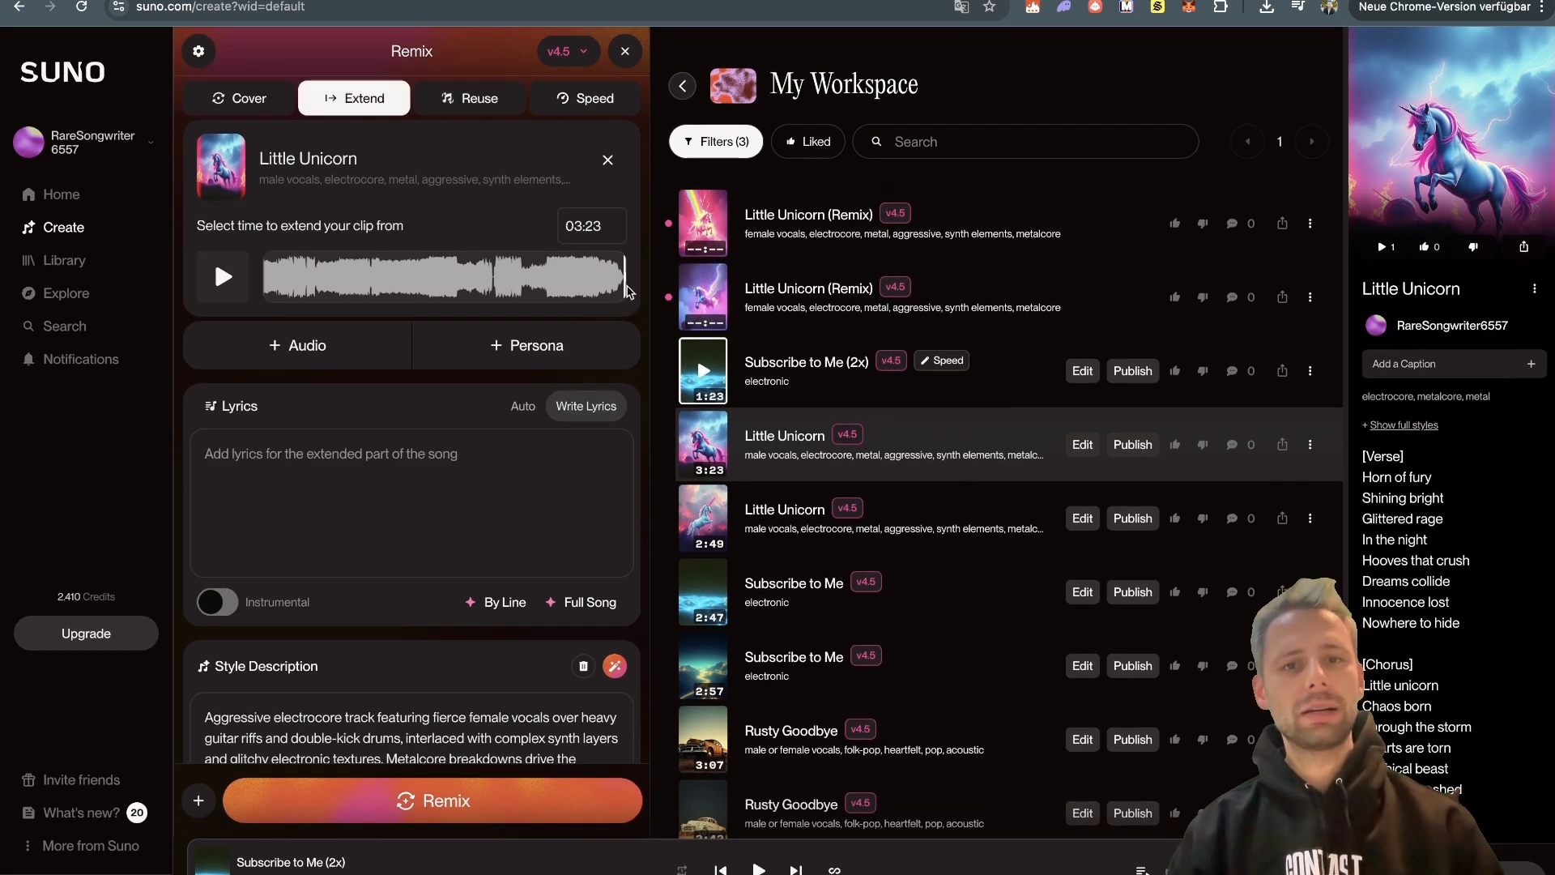
pyautogui.moveTo(628, 292)
pyautogui.mouseDown()
pyautogui.moveTo(438, 290)
pyautogui.moveTo(497, 294)
pyautogui.mouseUp()
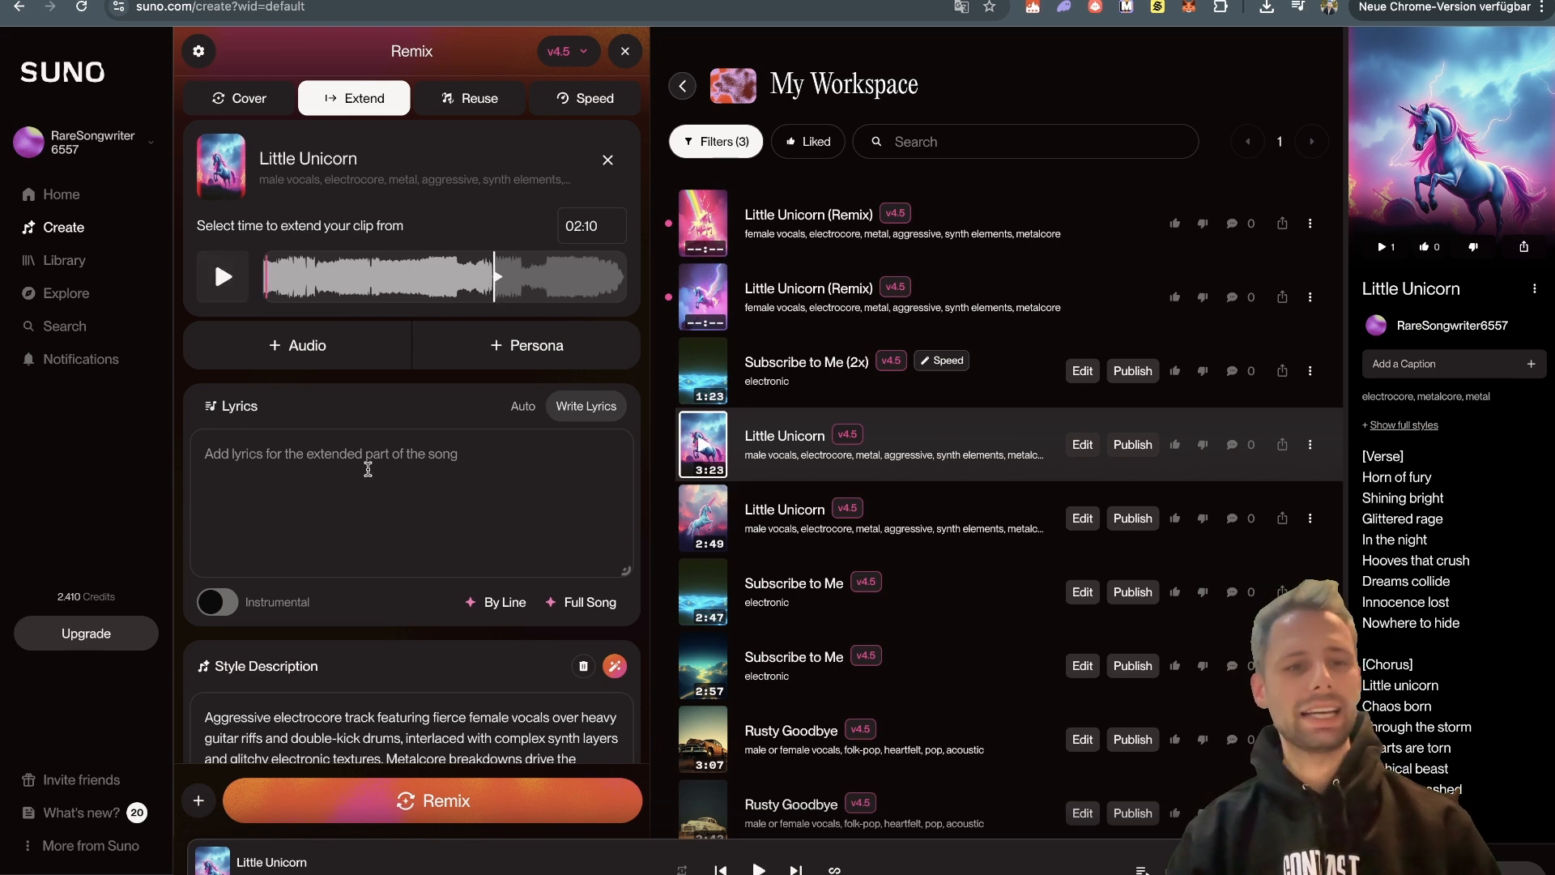
pyautogui.scroll(-1, 445, 511)
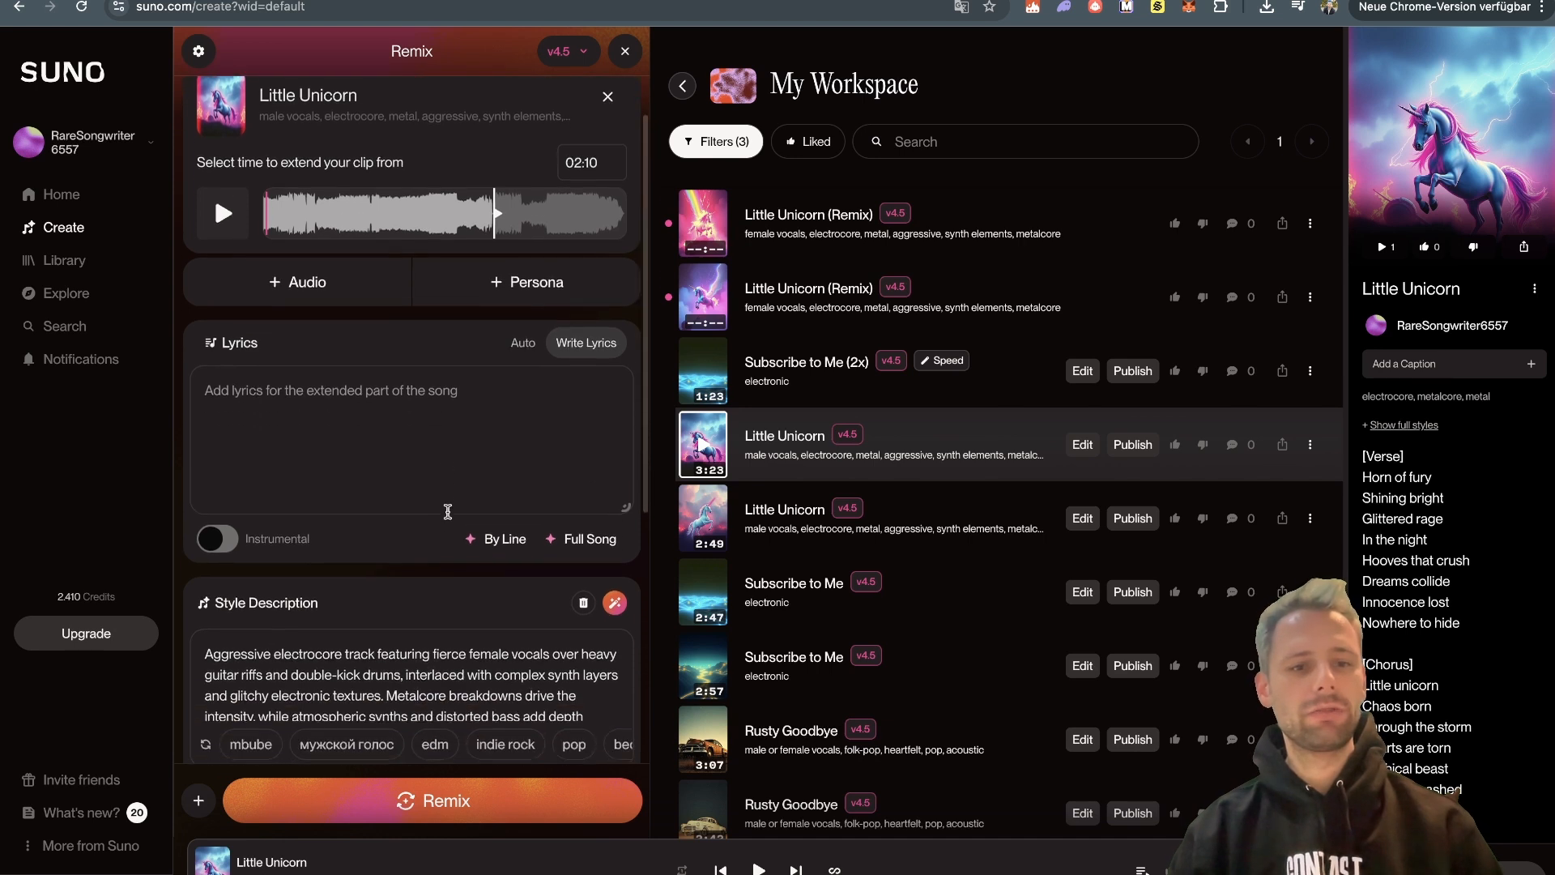
pyautogui.scroll(1, 395, 548)
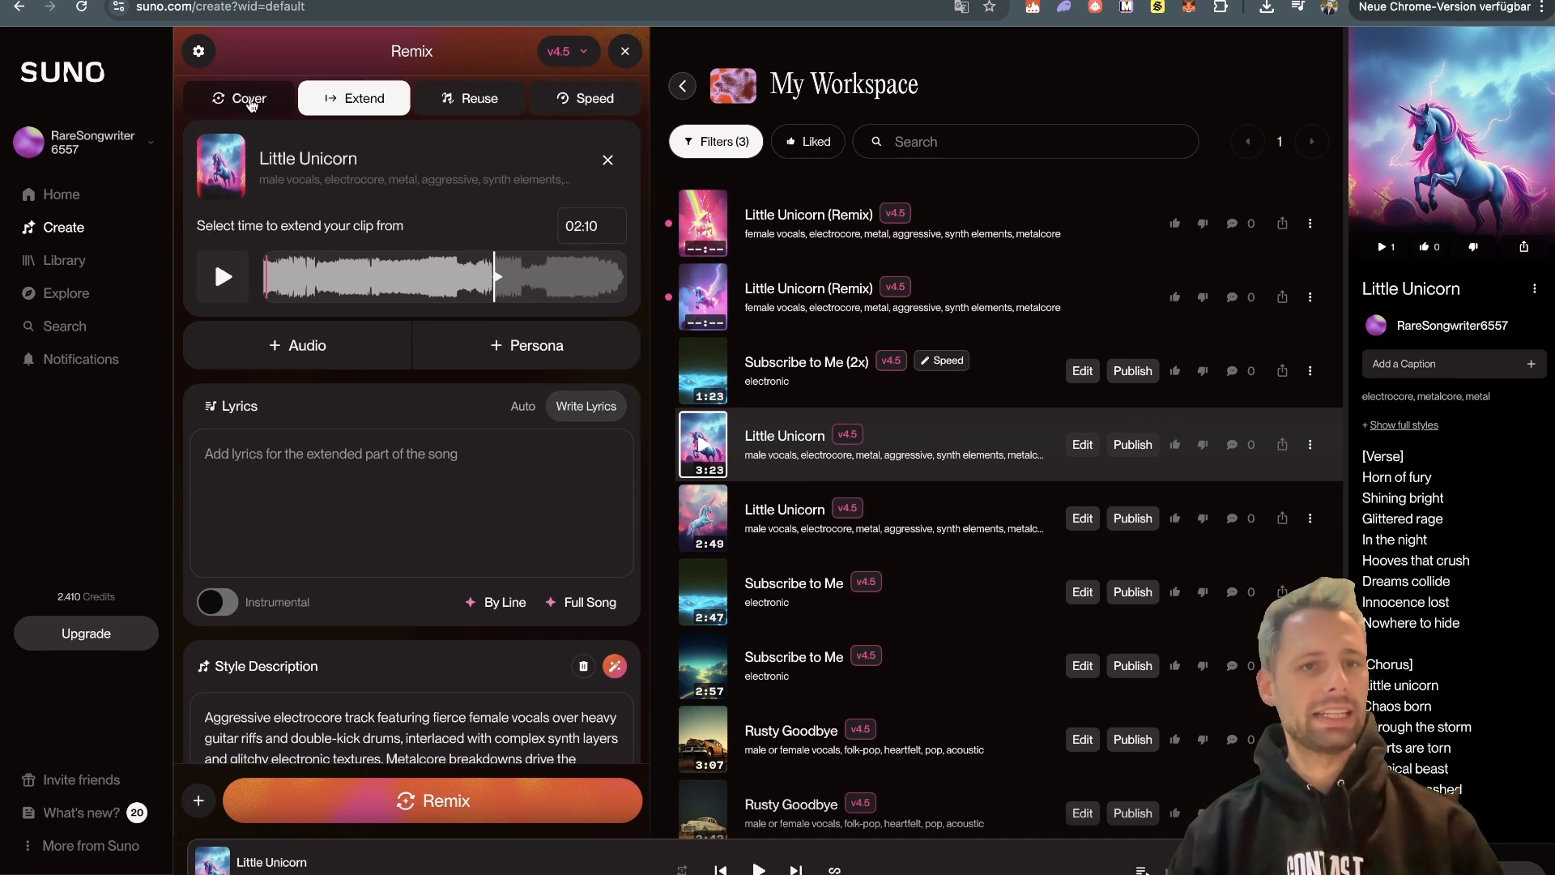
# Step: Switch the Little Unicorn remix to Cover, look over its lyrics and style fields, and close the remix form
pyautogui.click(249, 100)
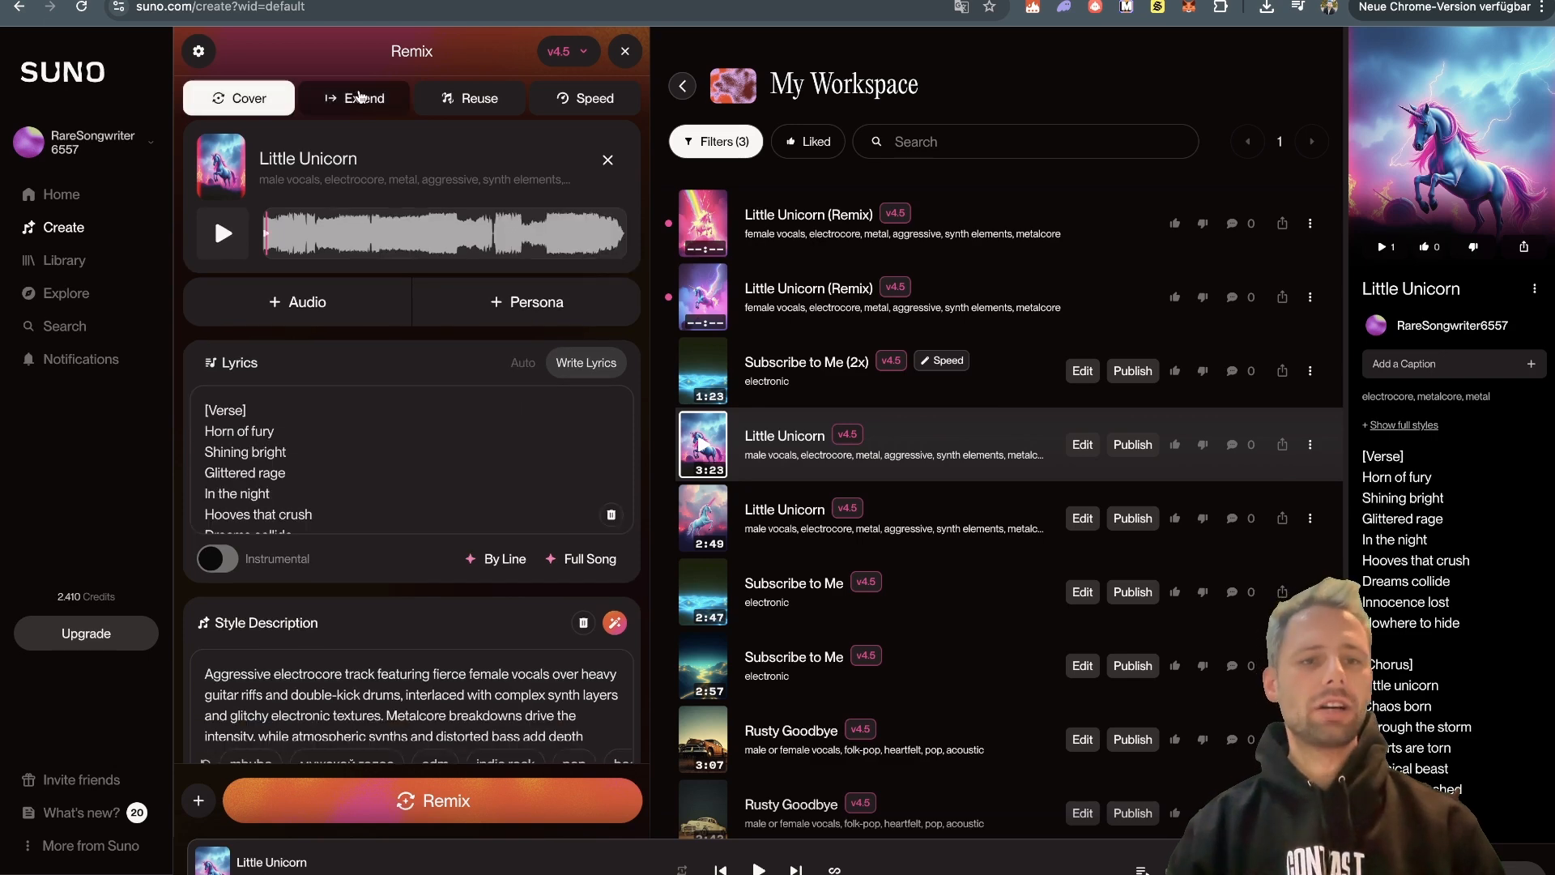
pyautogui.scroll(-4, 373, 582)
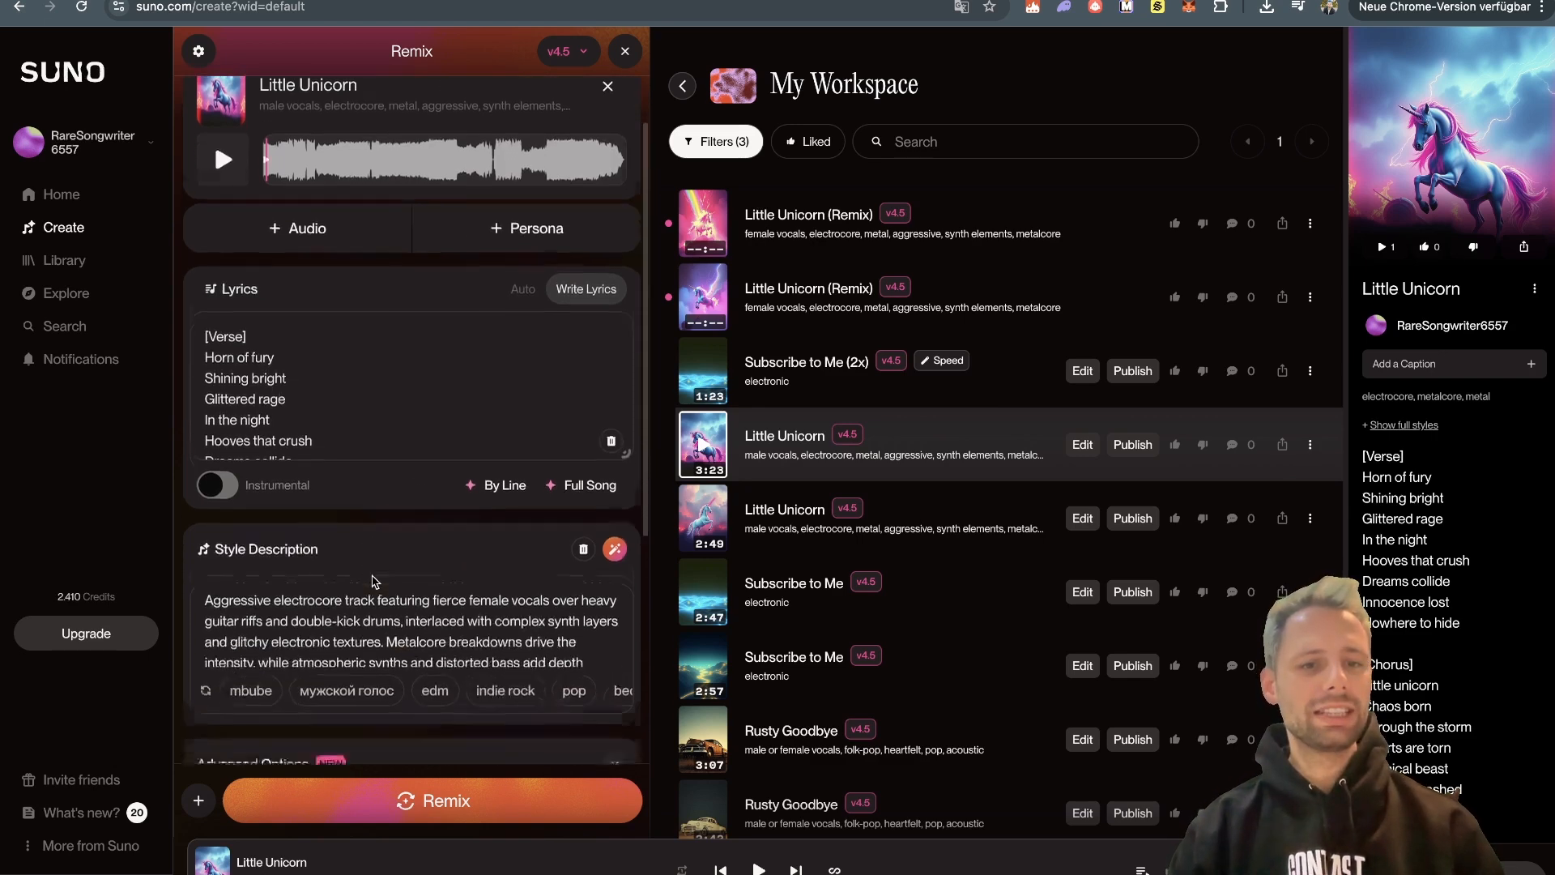
pyautogui.scroll(4, 372, 581)
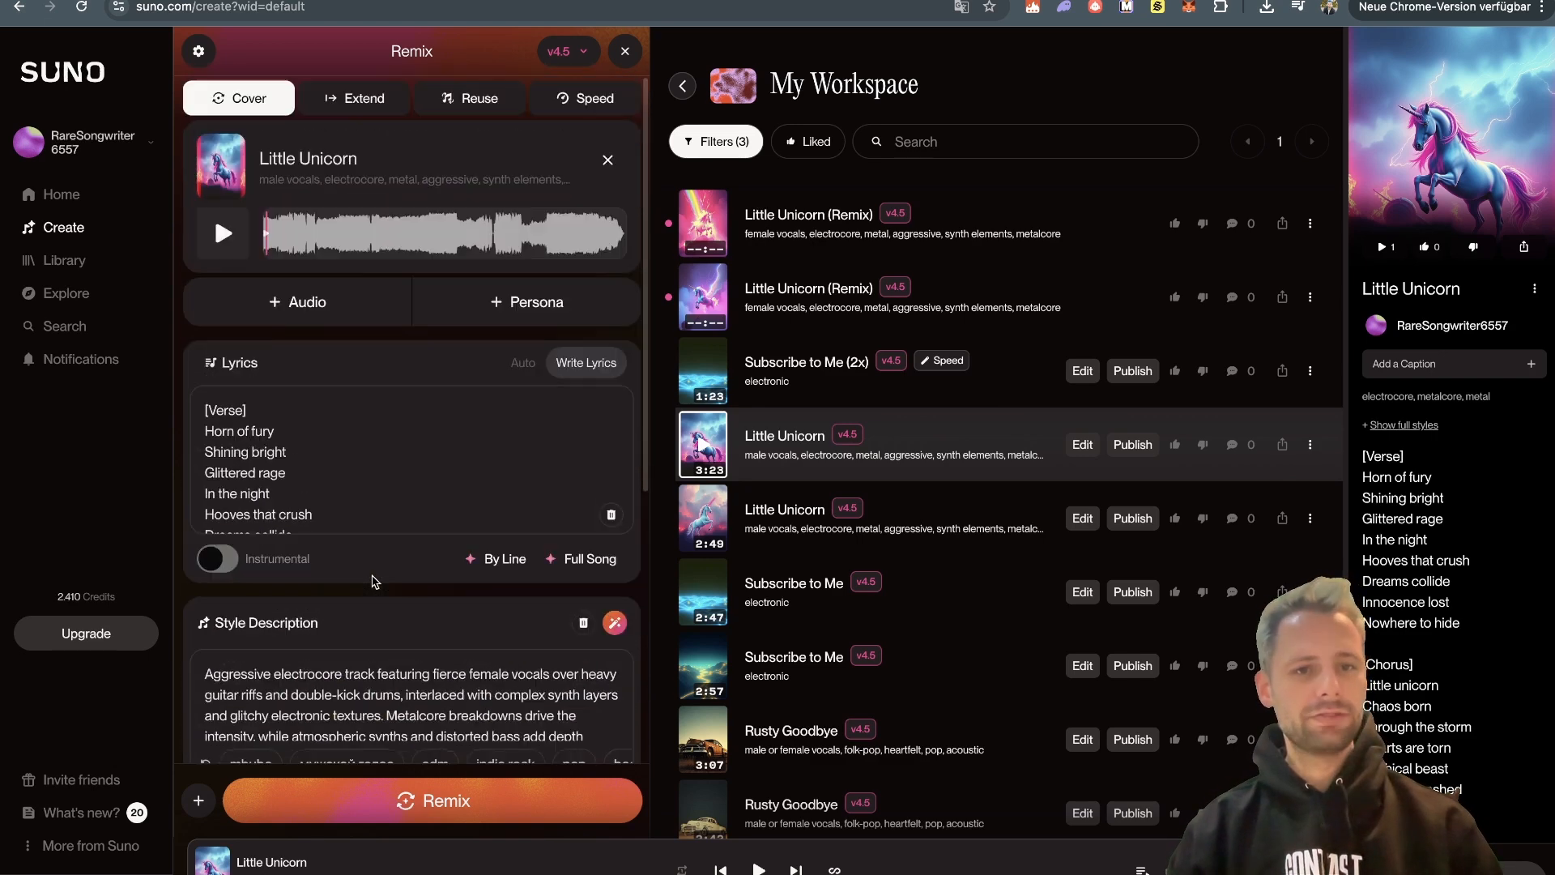
pyautogui.click(625, 51)
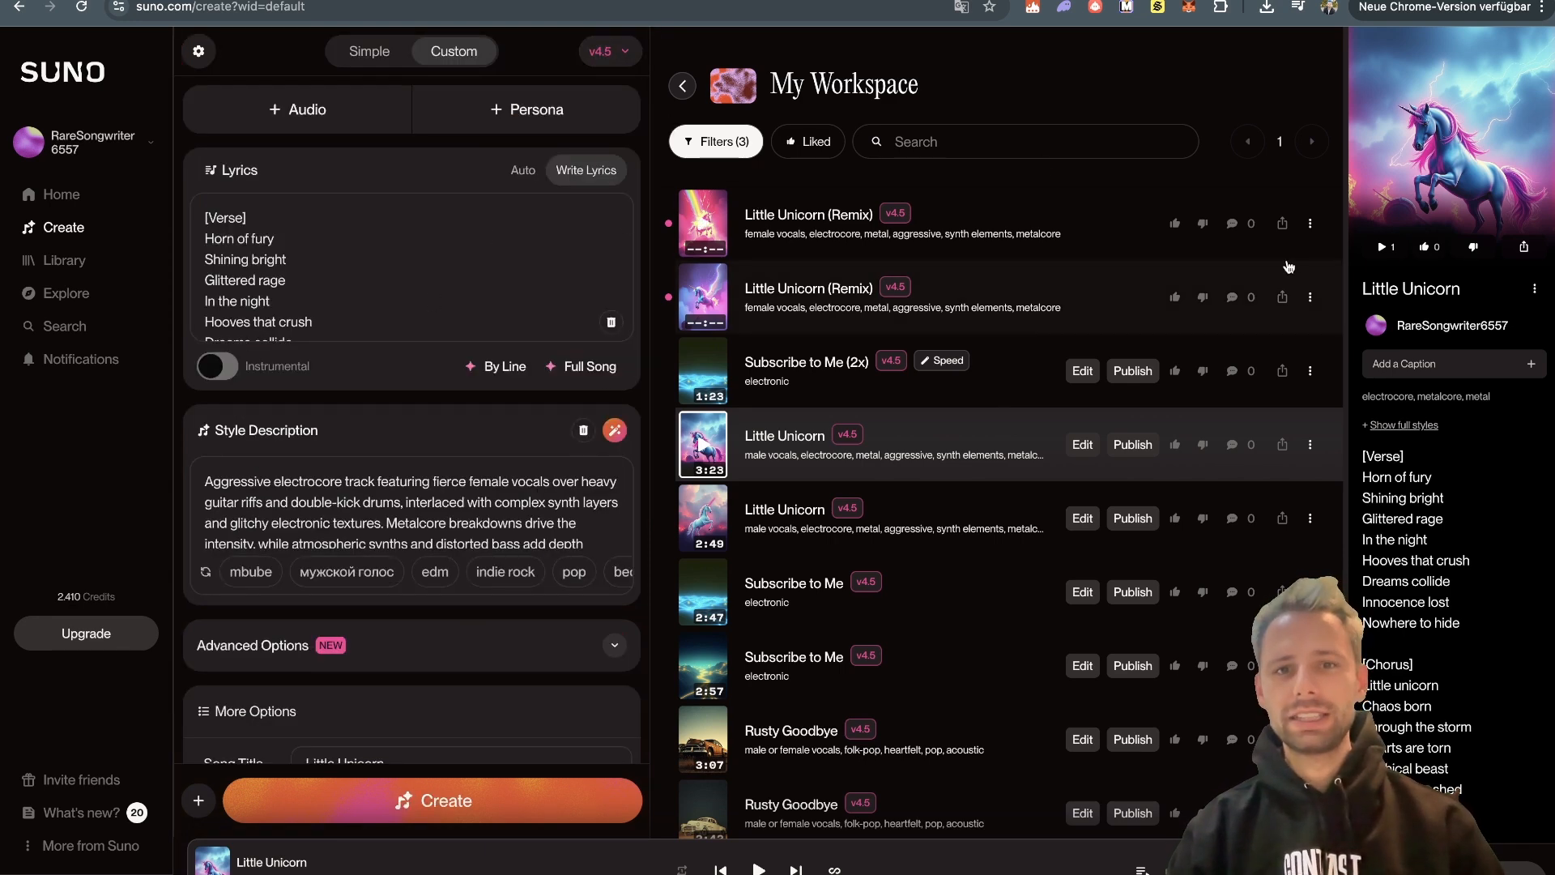
pyautogui.click(1311, 445)
pyautogui.moveTo(1383, 293)
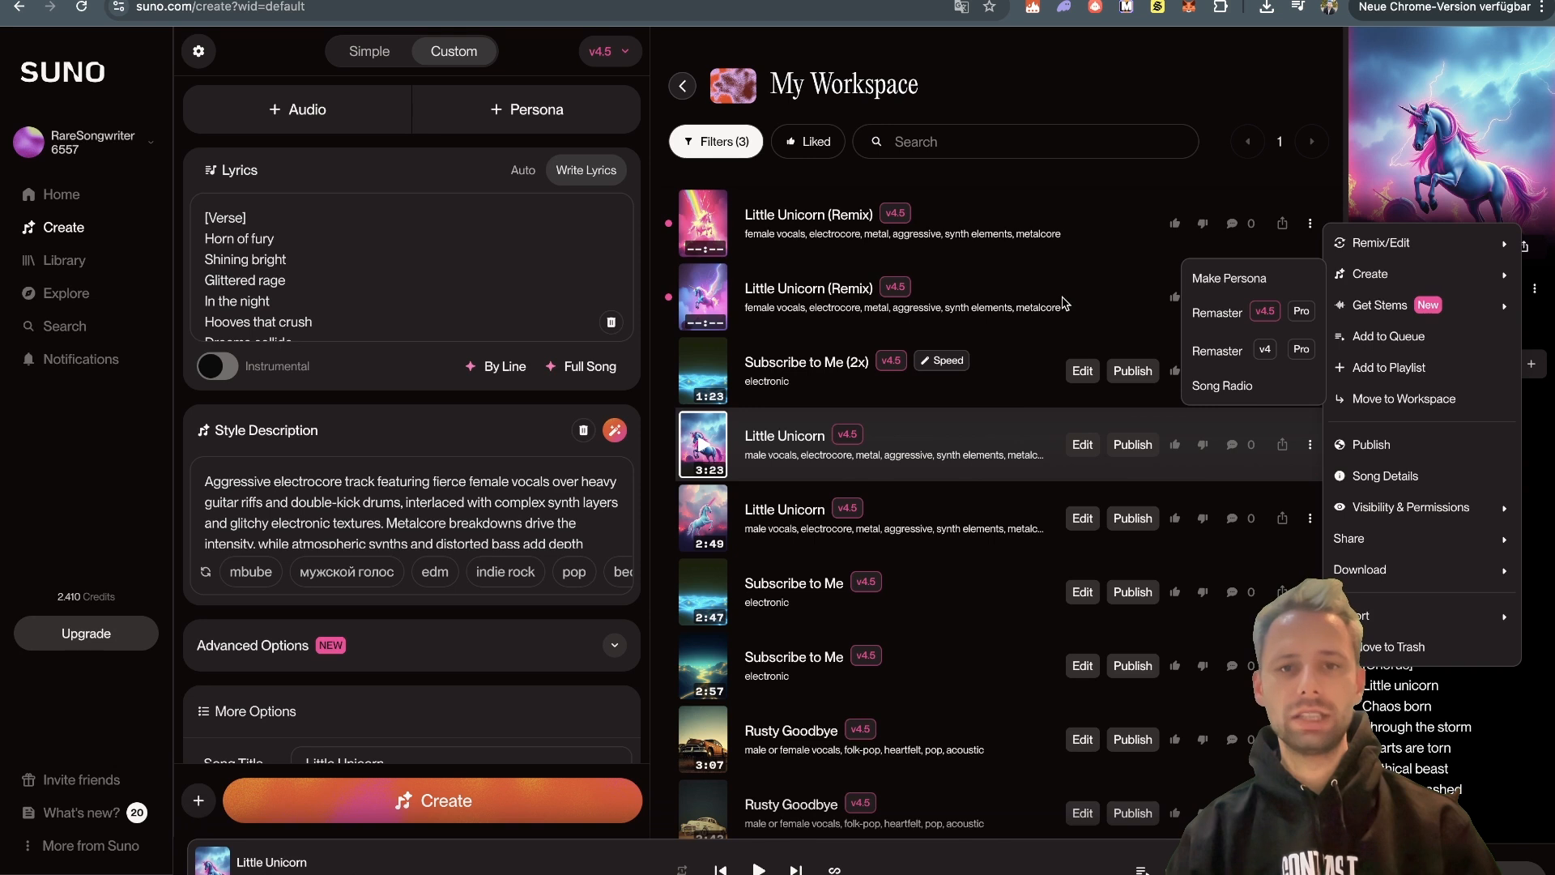
pyautogui.click(1001, 602)
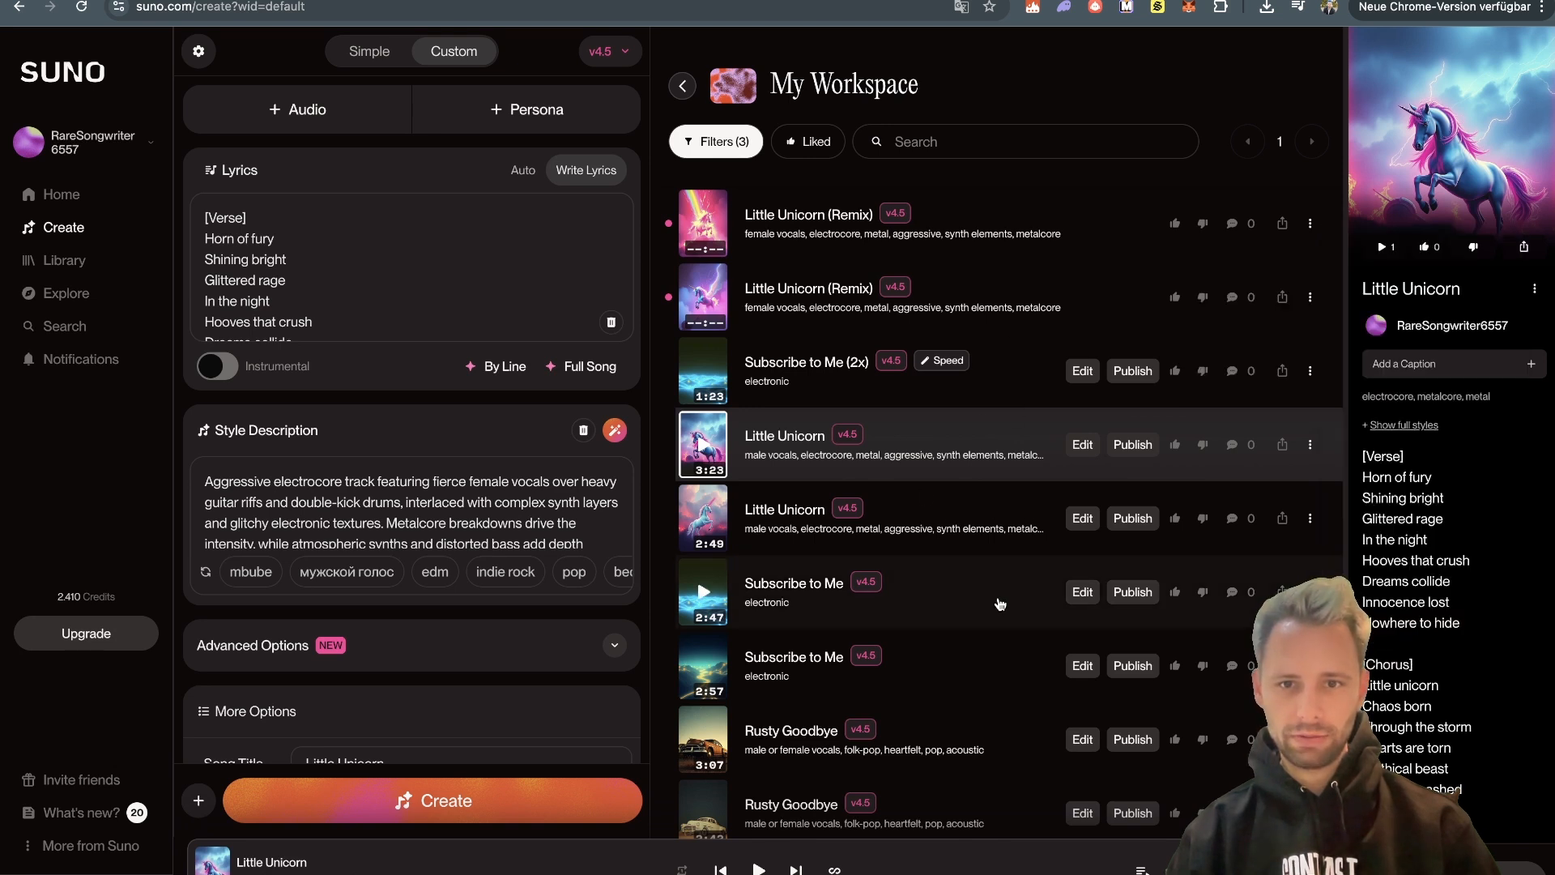
# Step: Start creating a persona based on the 2:47 "Subscribe to Me" song
pyautogui.click(958, 602)
pyautogui.click(1309, 371)
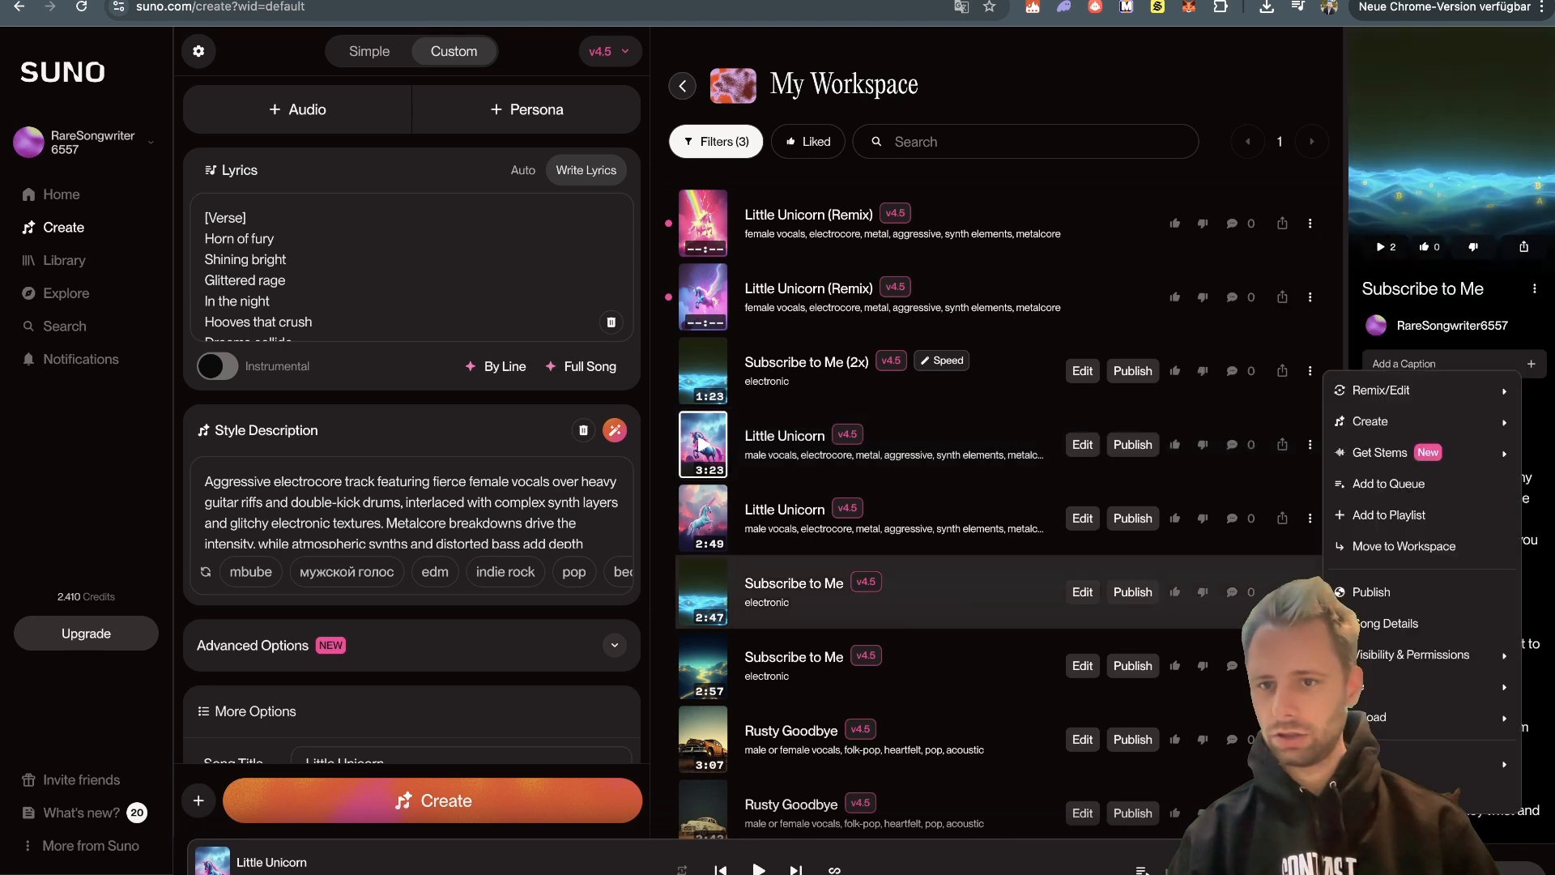
pyautogui.moveTo(1389, 423)
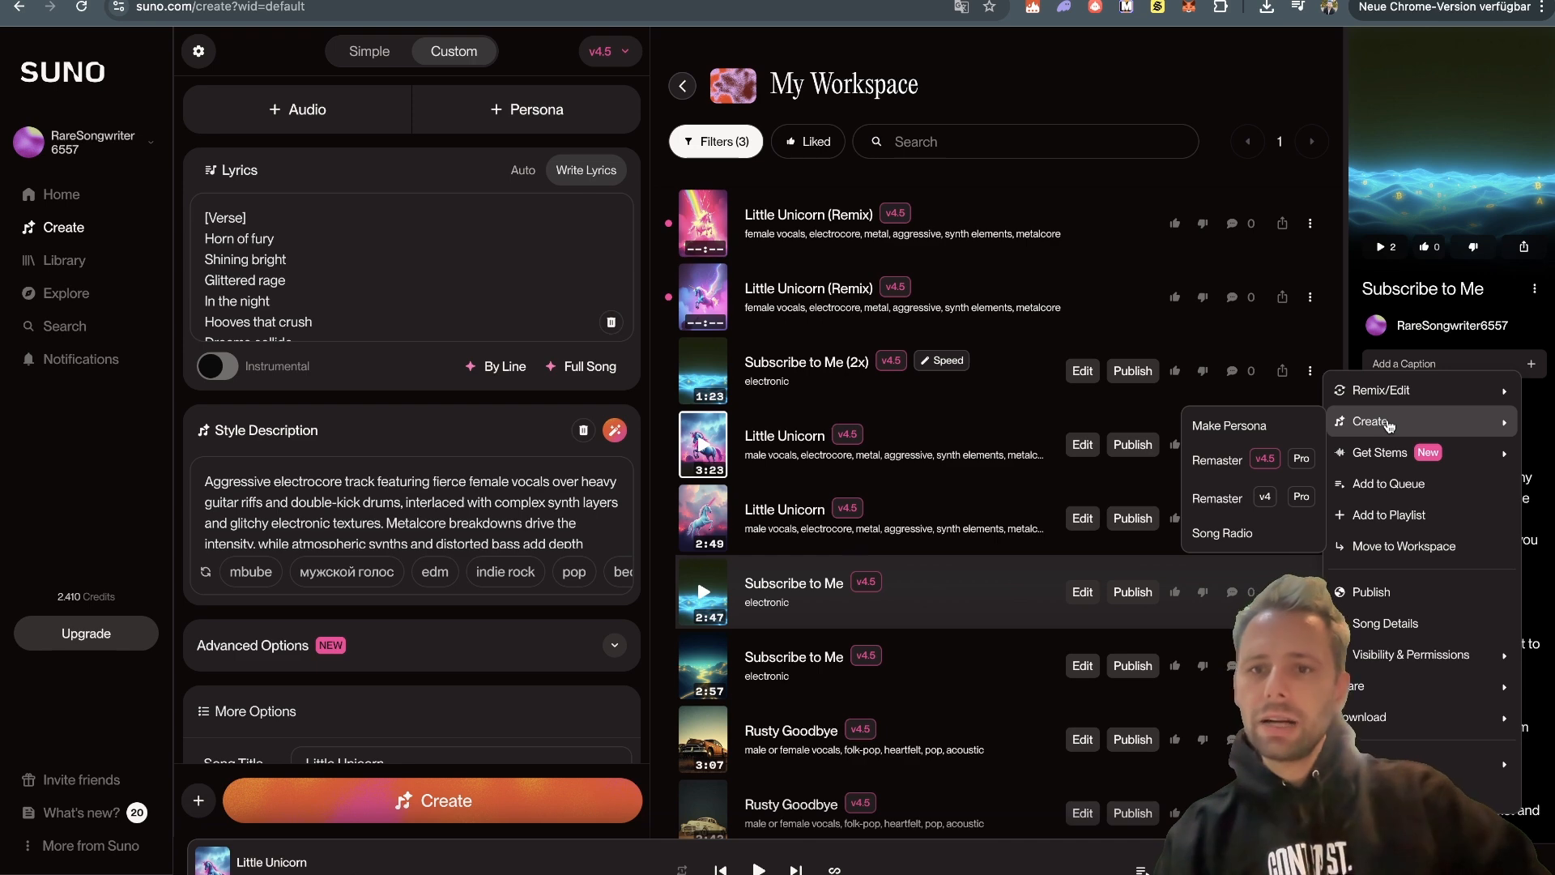
pyautogui.click(1260, 427)
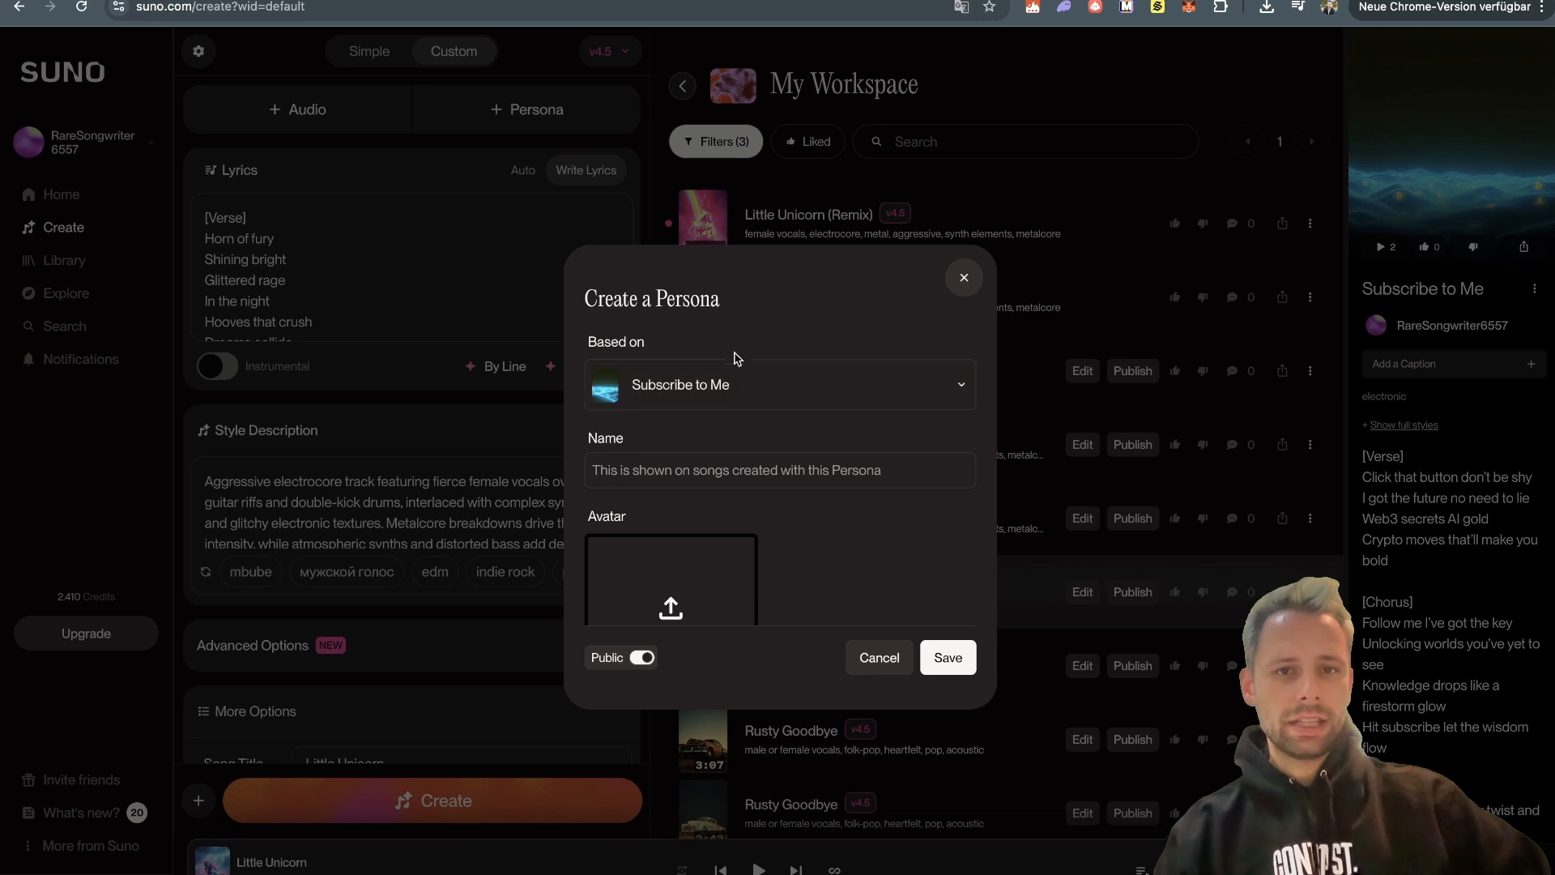
pyautogui.click(762, 396)
pyautogui.click(741, 392)
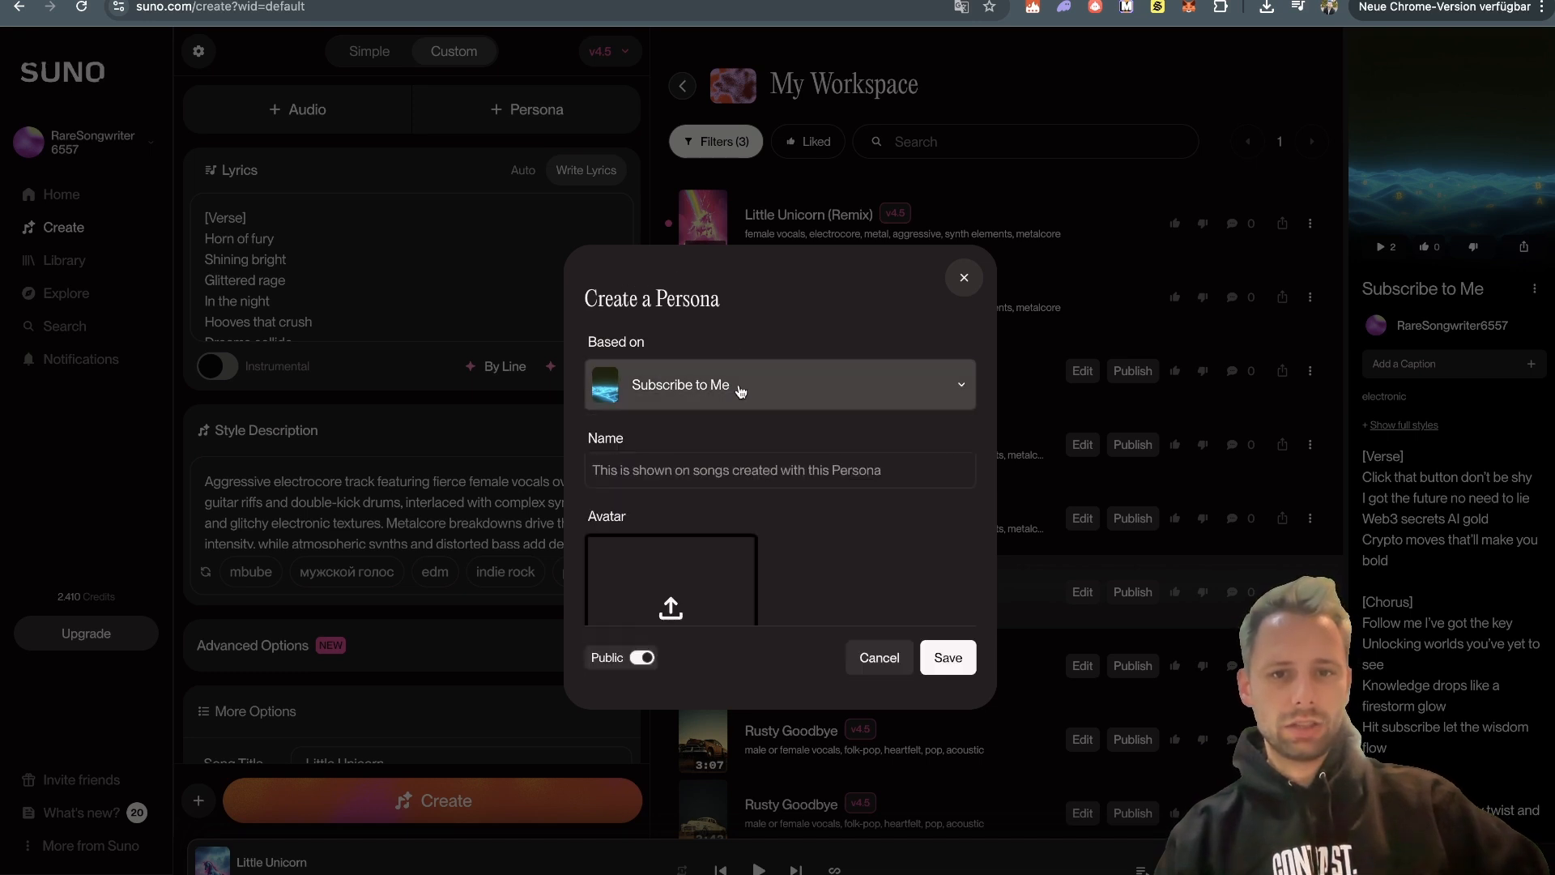
pyautogui.click(753, 389)
pyautogui.click(746, 405)
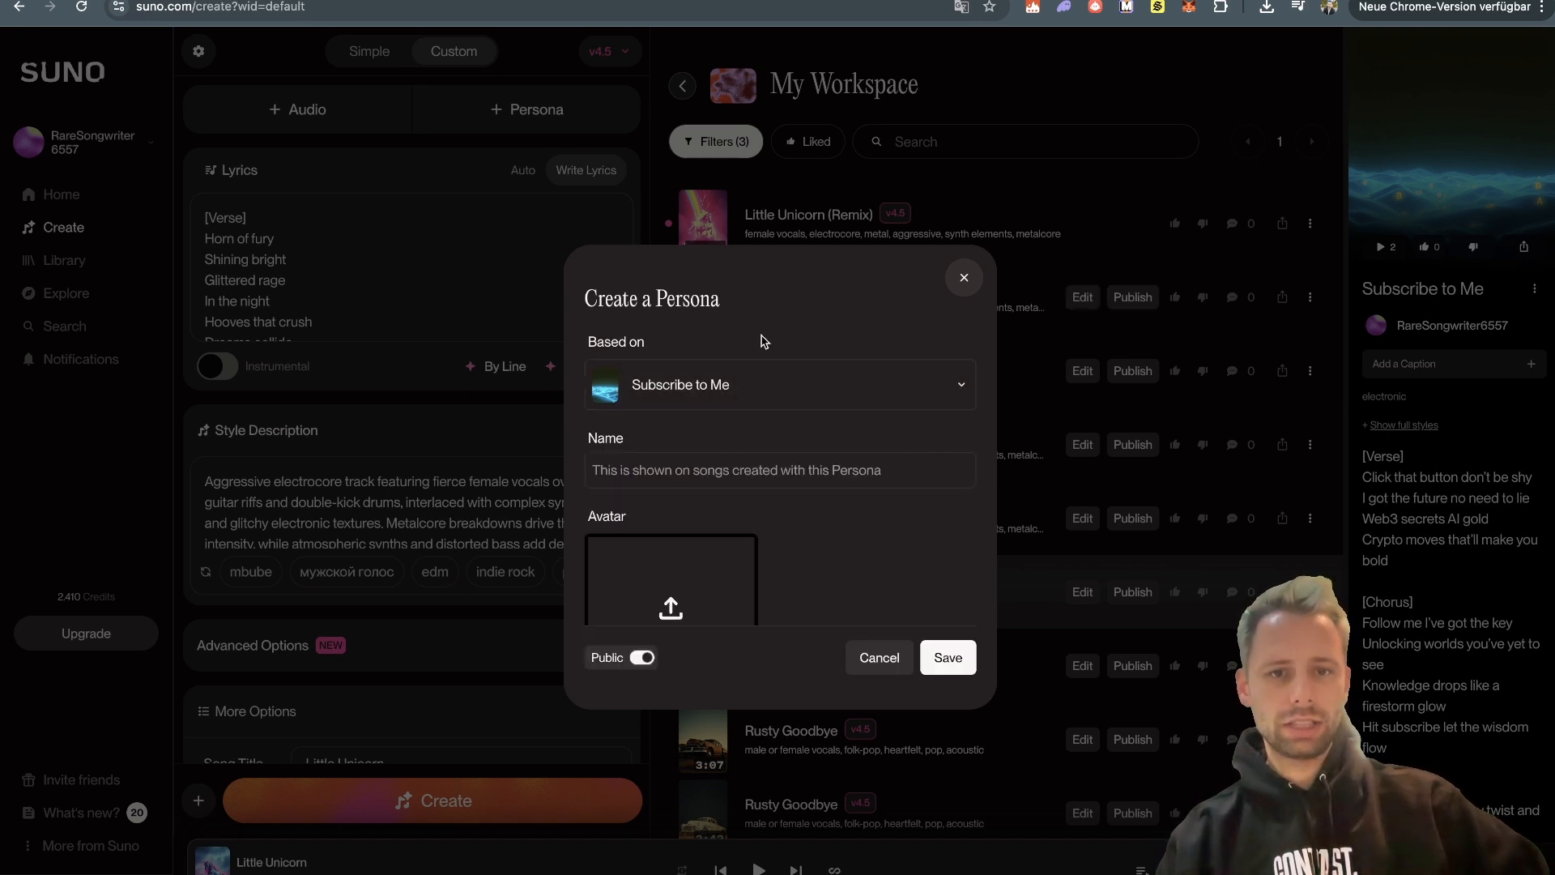
# Step: Name the new persona "subcriber"
pyautogui.scroll(-2, 761, 340)
pyautogui.click(718, 386)
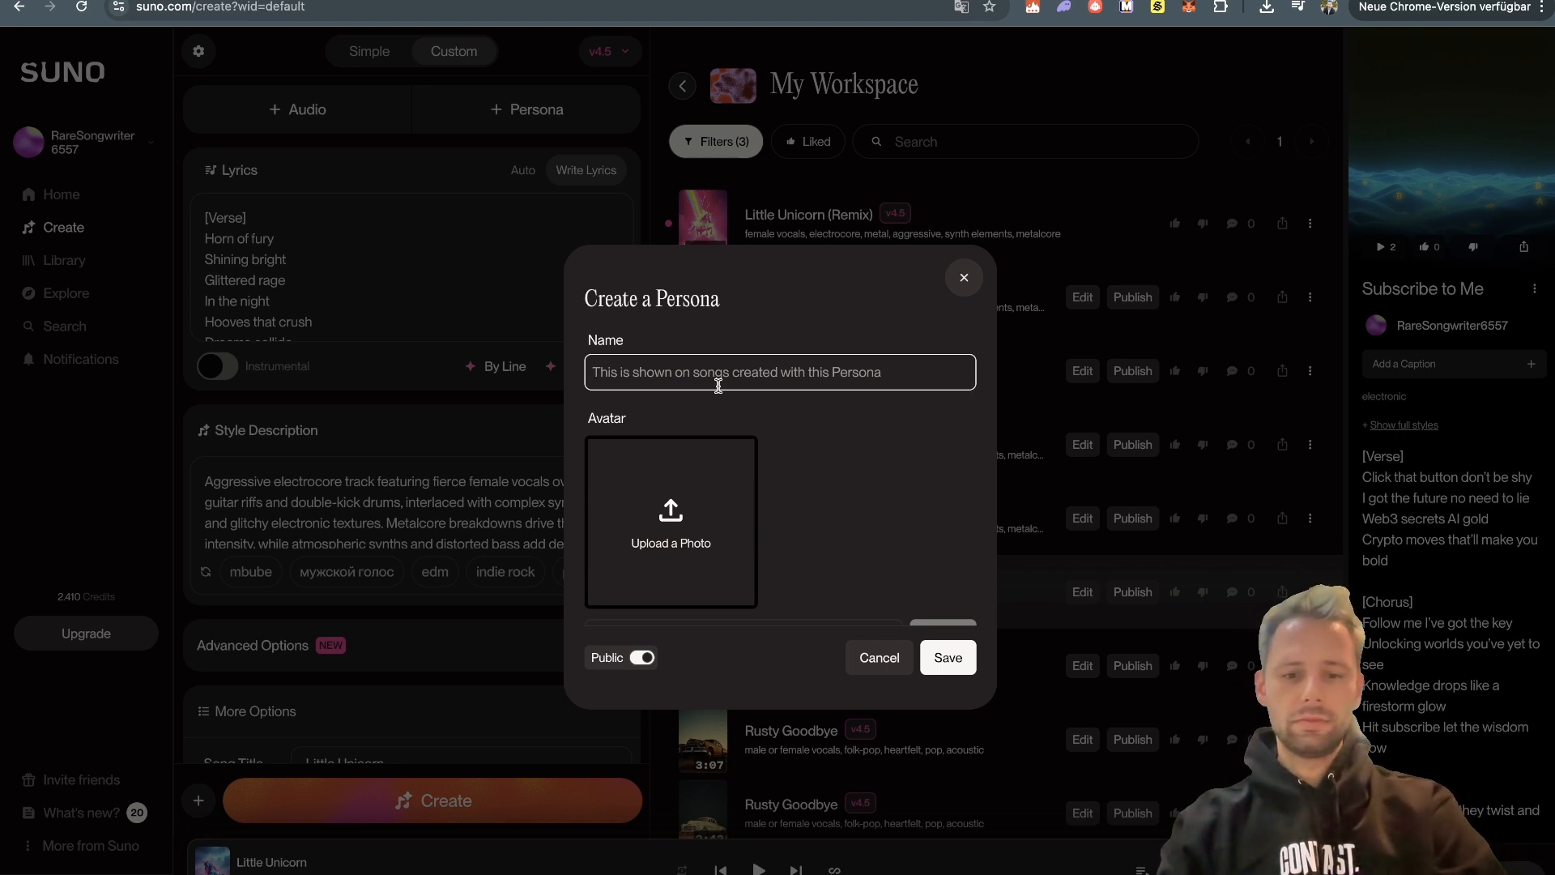
pyautogui.write('subcriber')
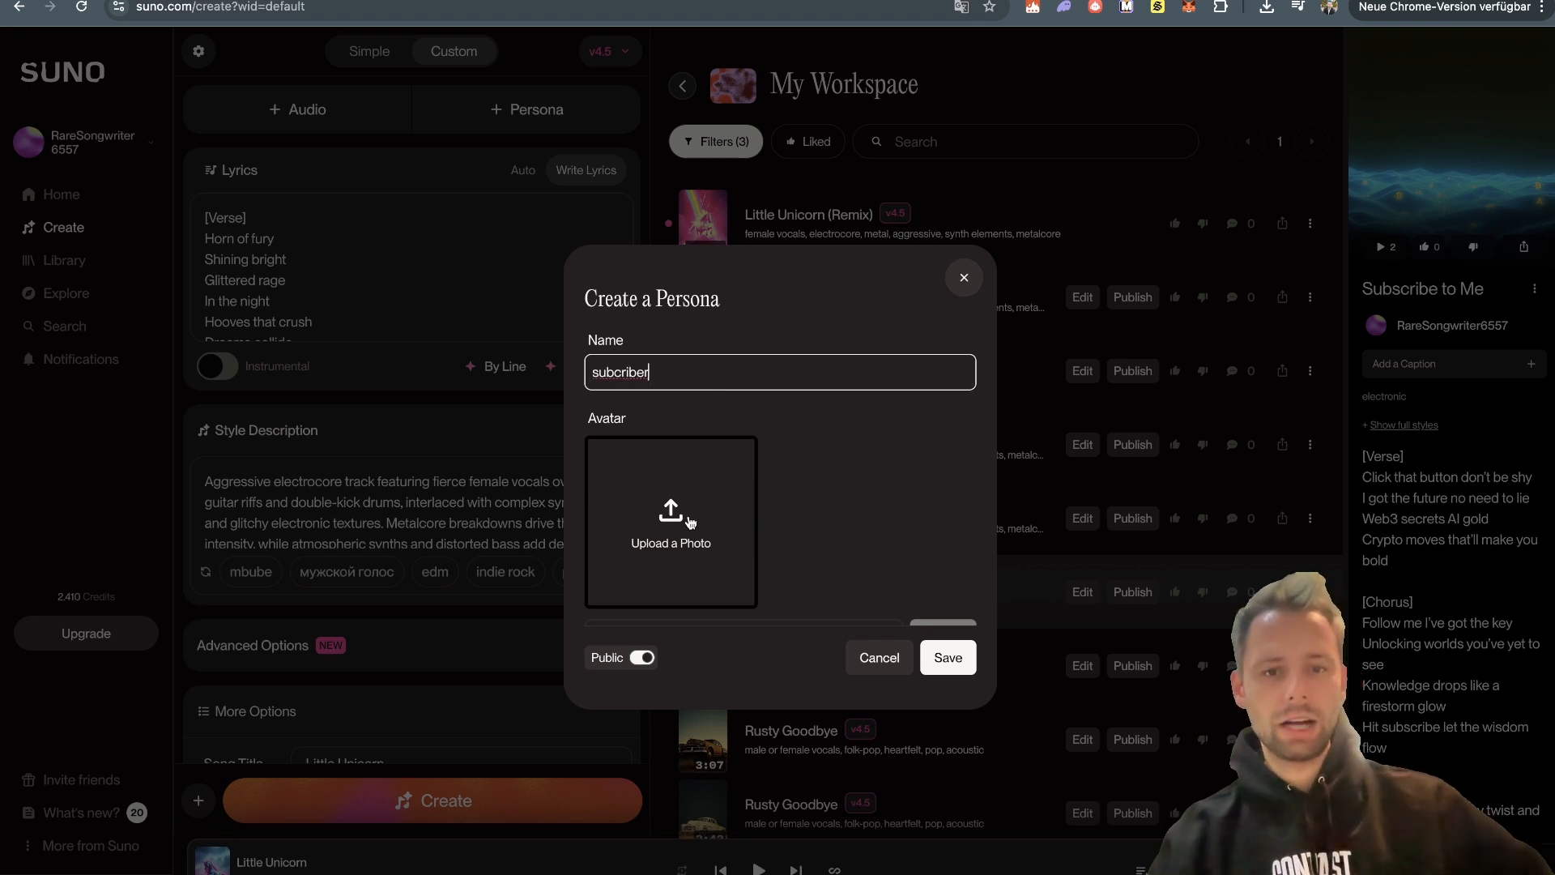
# Step: Generate the persona's avatar from the prompt "create a fitting image for the subscribe to me song with blue hair. male"
pyautogui.scroll(-2, 862, 531)
pyautogui.scroll(-2, 862, 527)
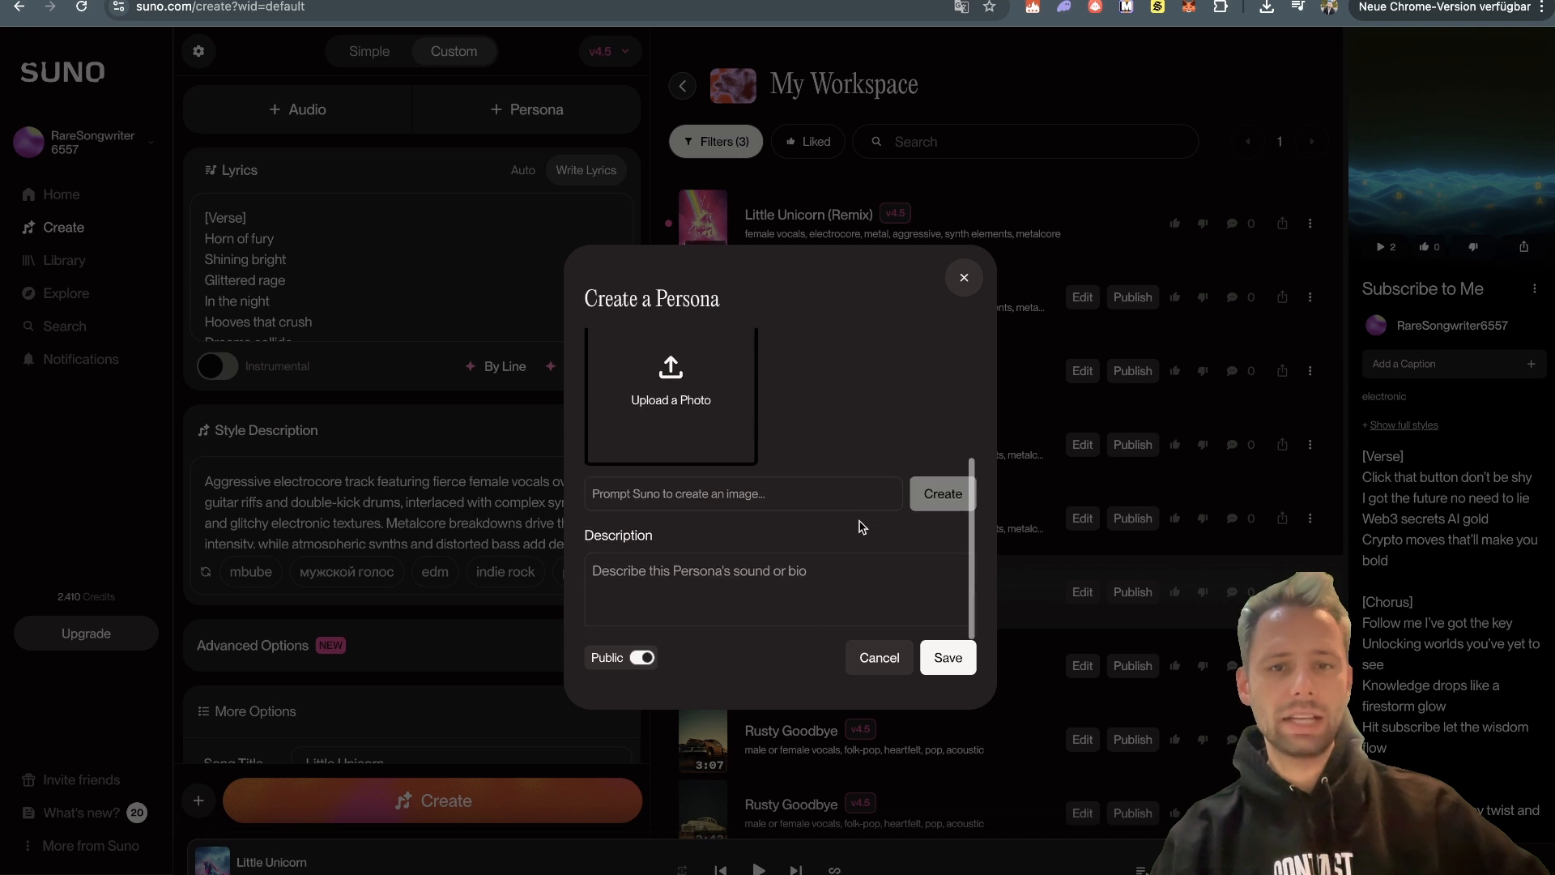
pyautogui.click(705, 502)
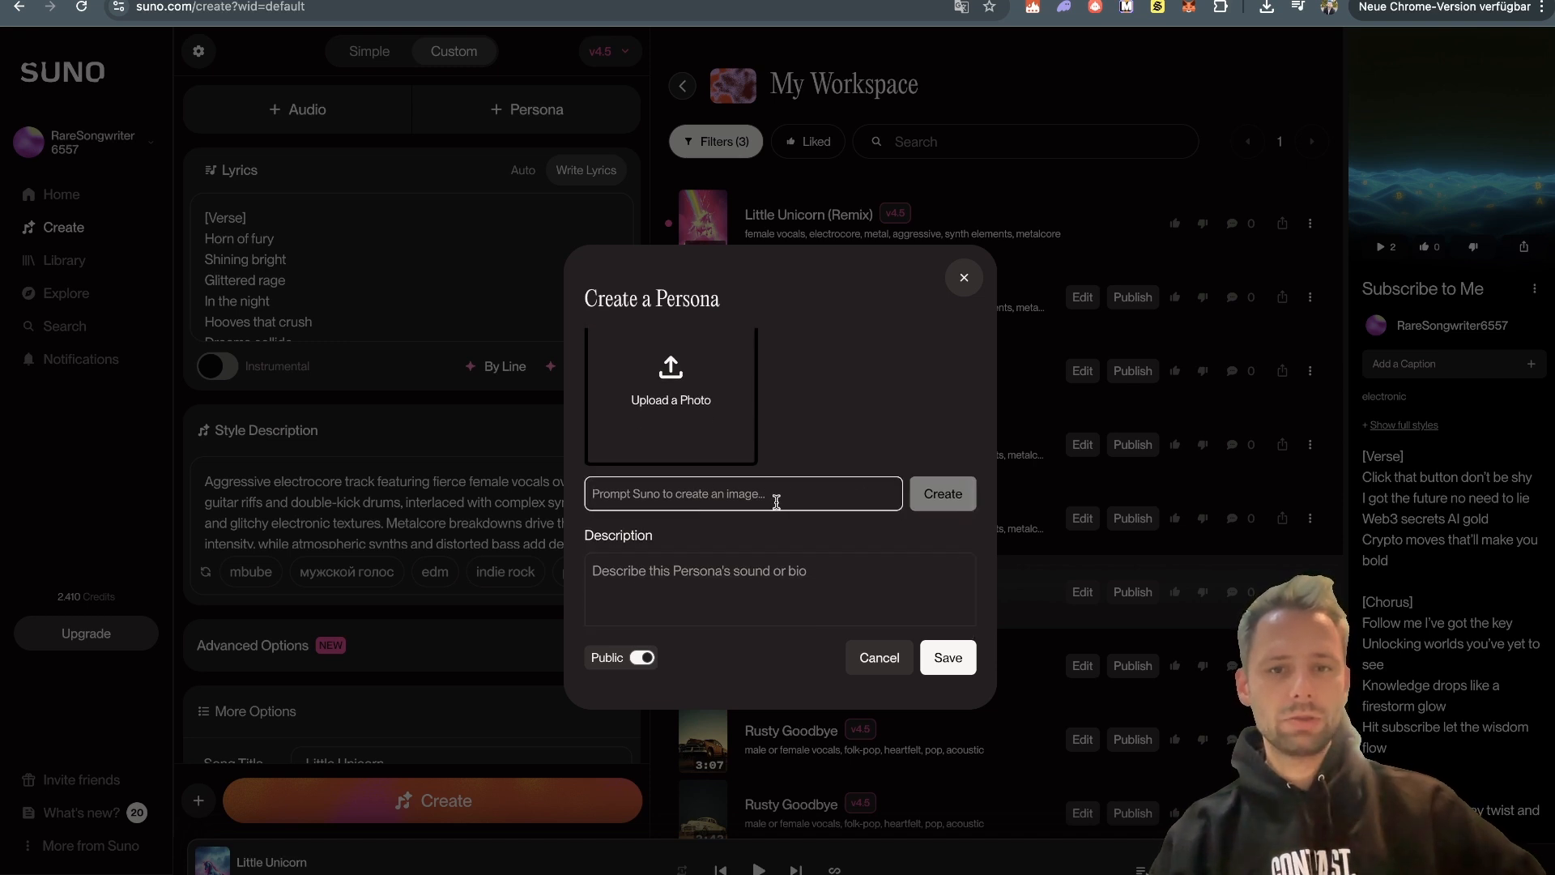
pyautogui.write('c')
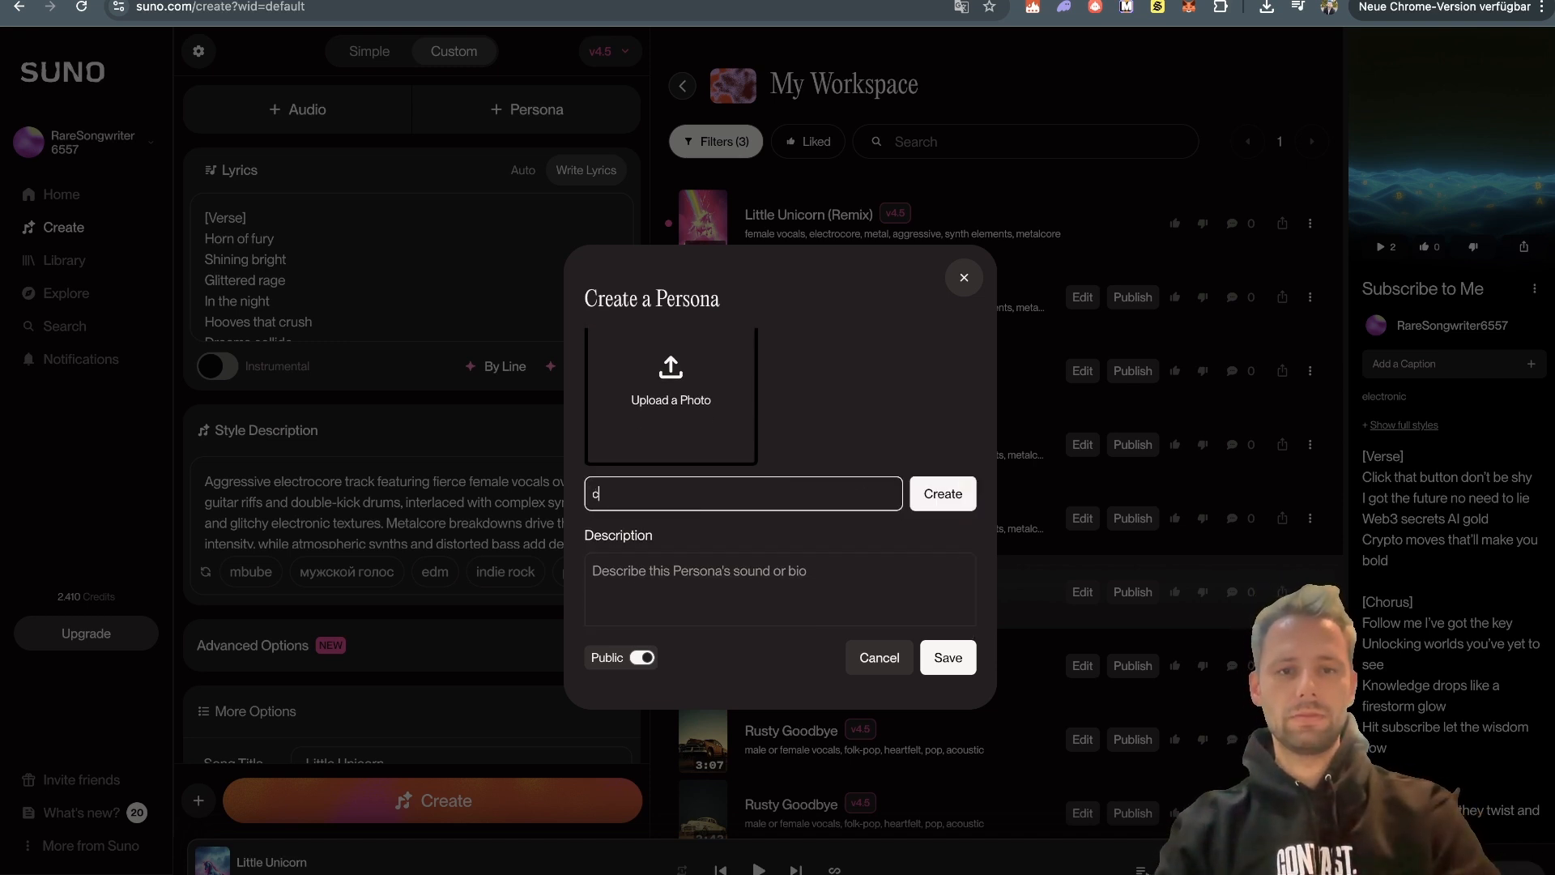
pyautogui.write('reate a fitting image for the subscribe t')
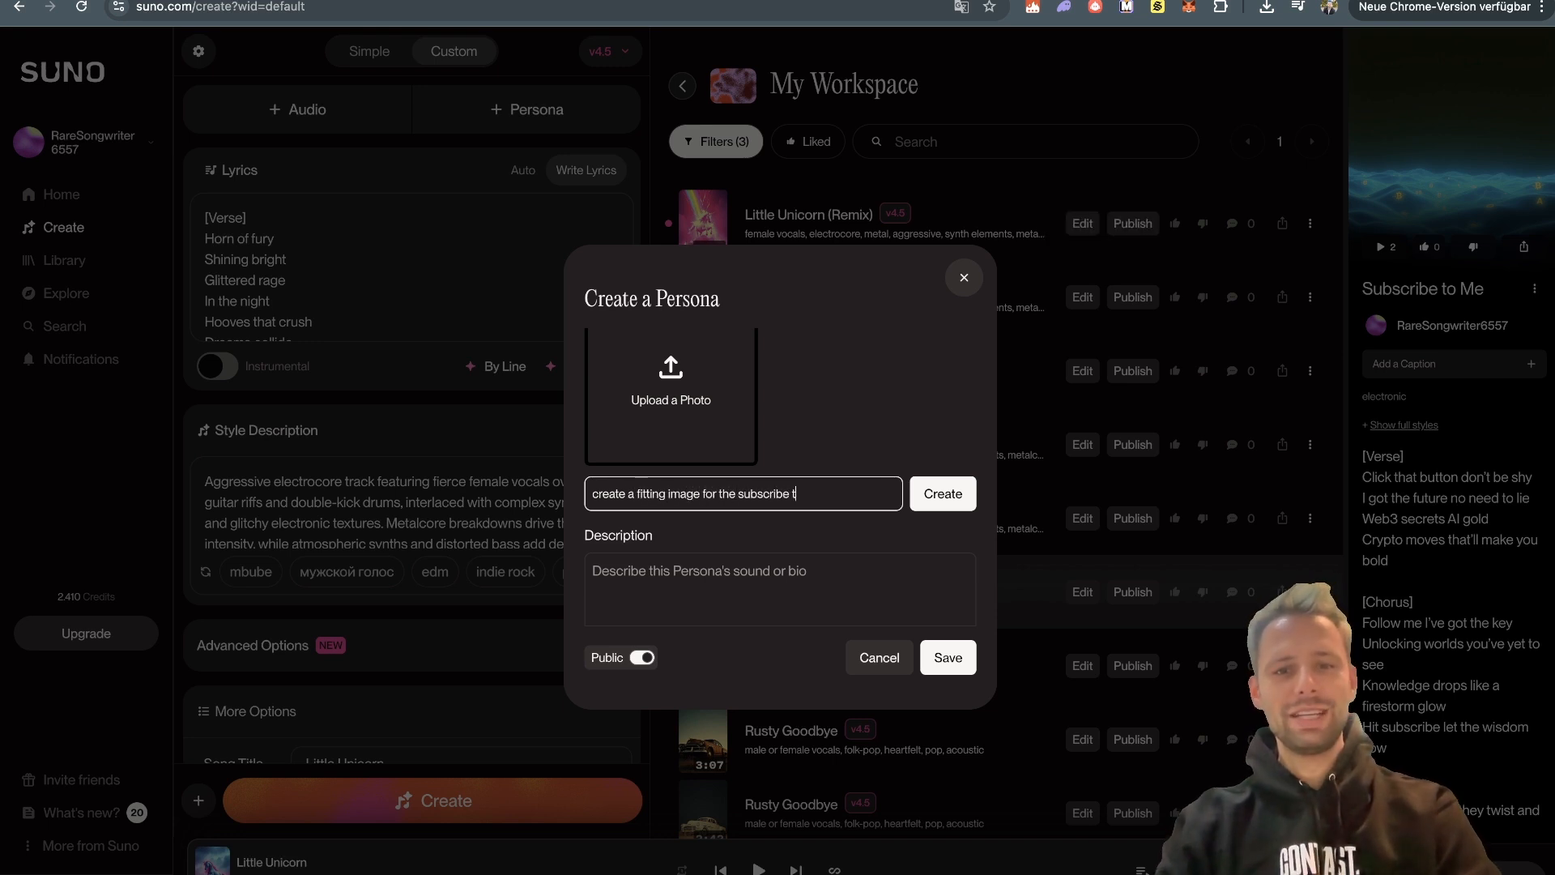
pyautogui.write('o me song with')
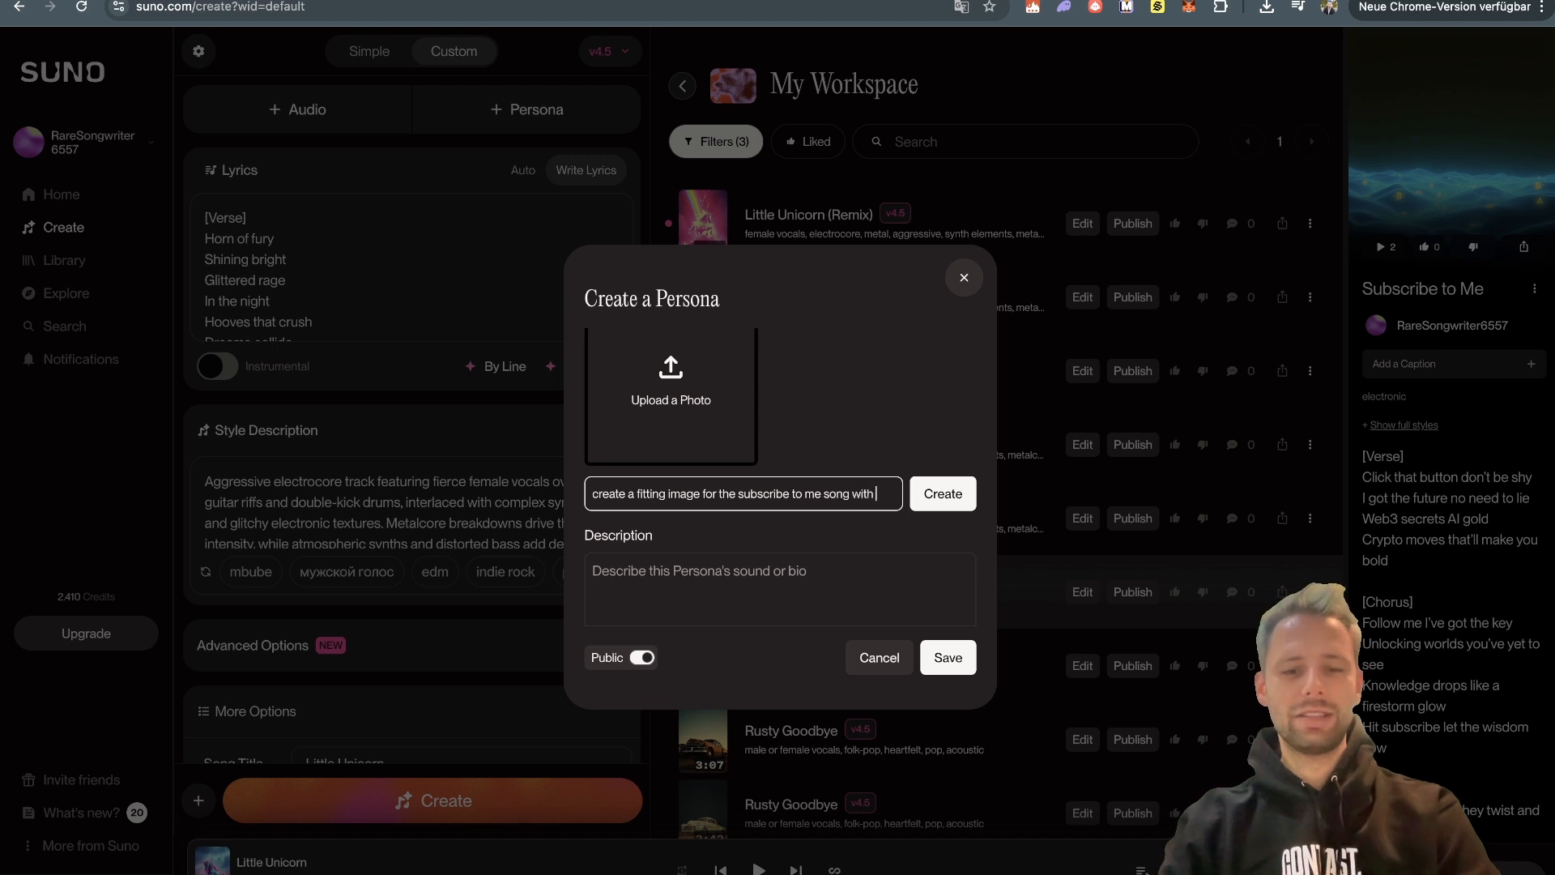
pyautogui.write(' blue hair. male')
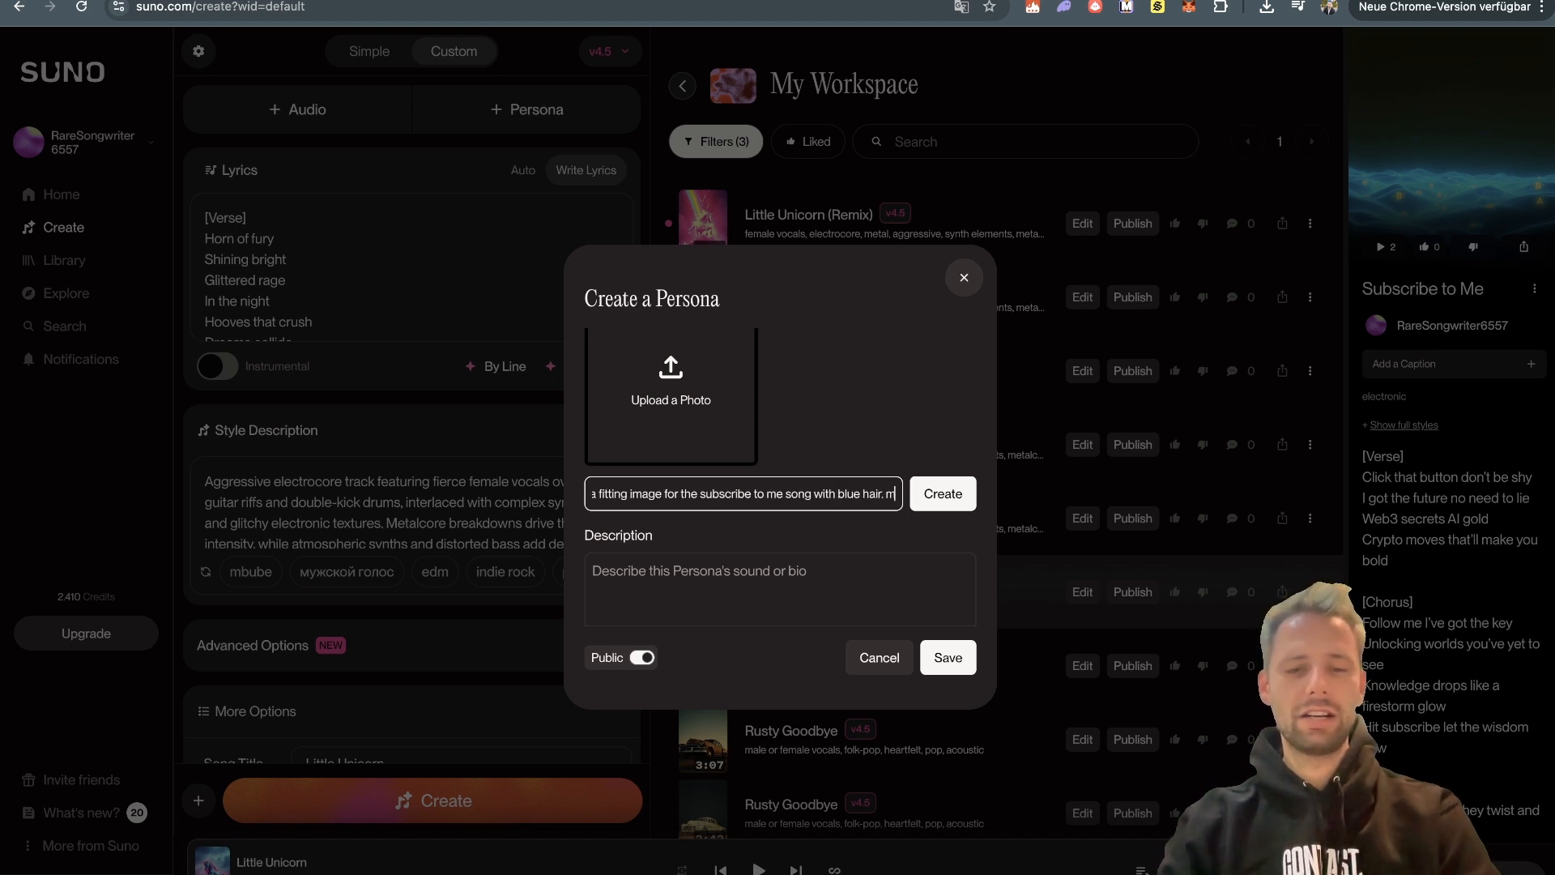
pyautogui.click(940, 502)
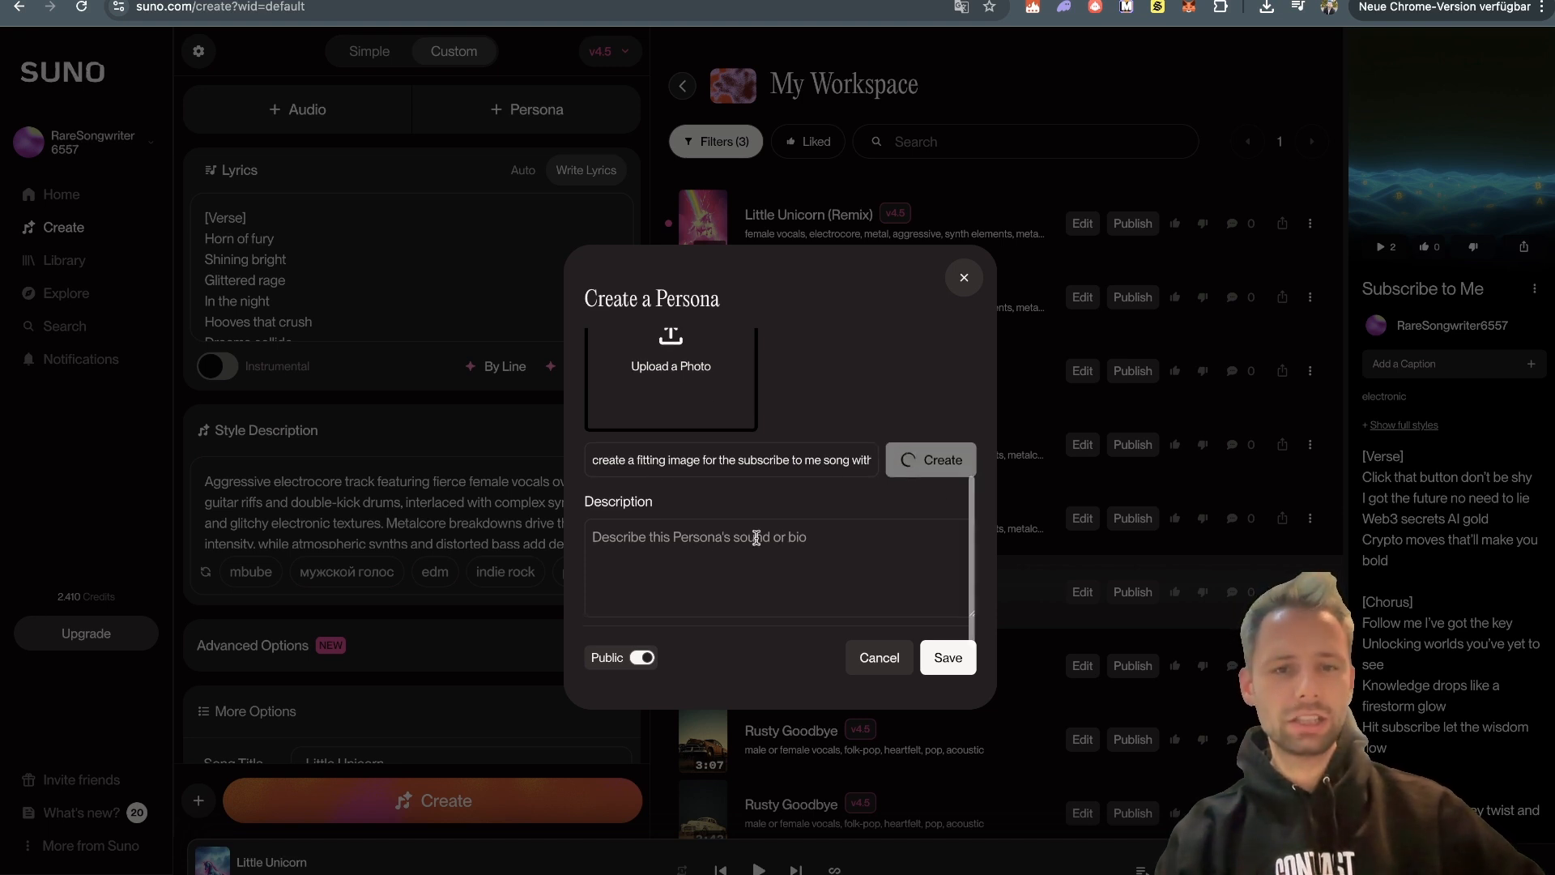
# Step: Inspect the generated avatar and zoom it in slightly within its frame
pyautogui.click(726, 554)
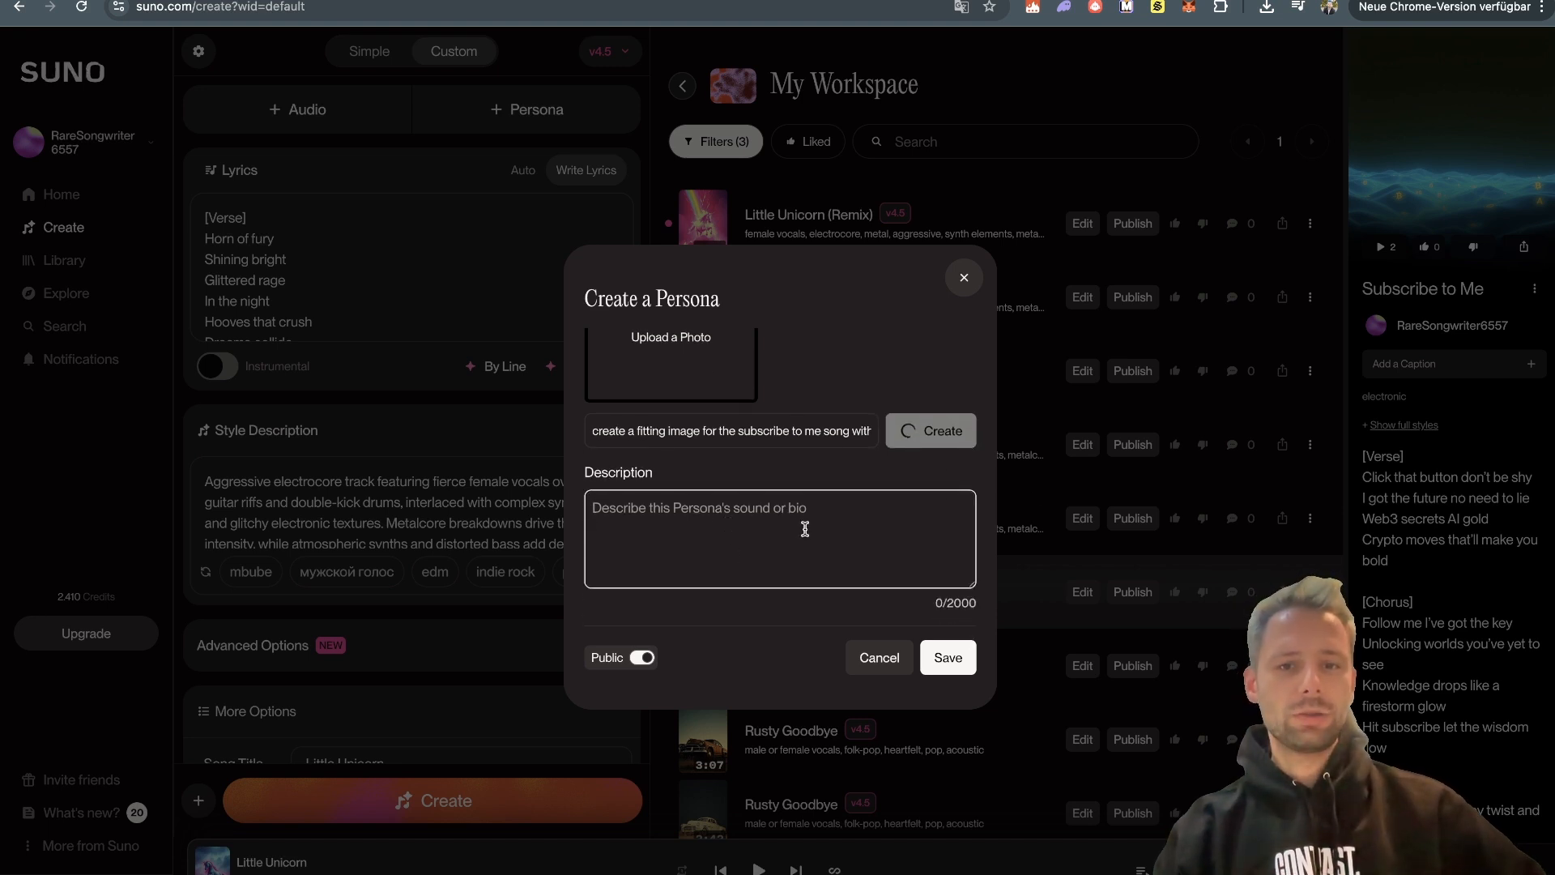
pyautogui.scroll(1, 800, 519)
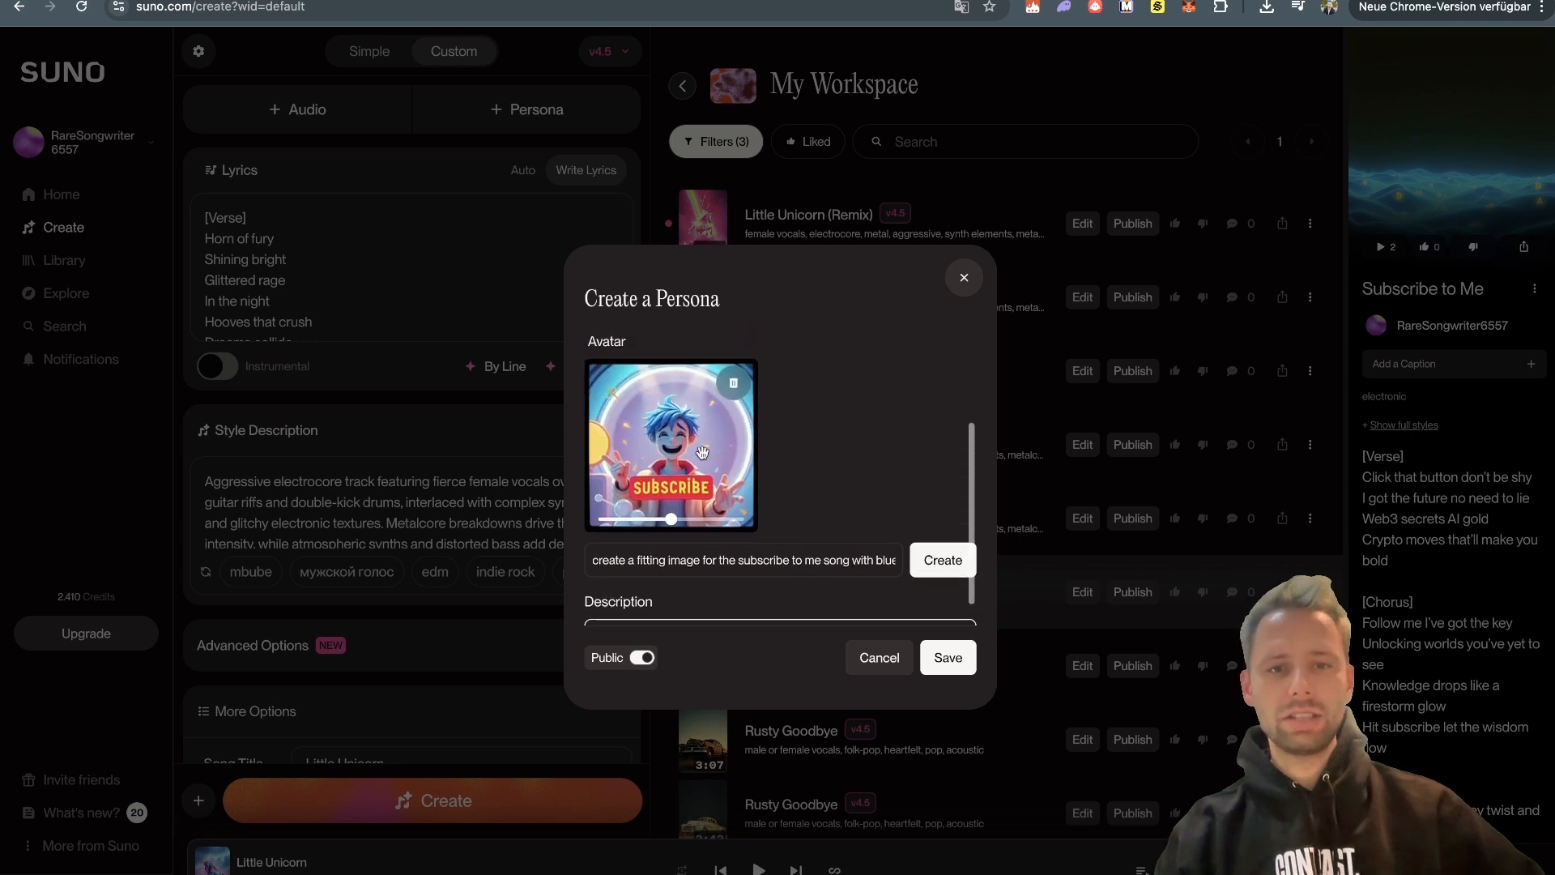
pyautogui.scroll(2, 802, 429)
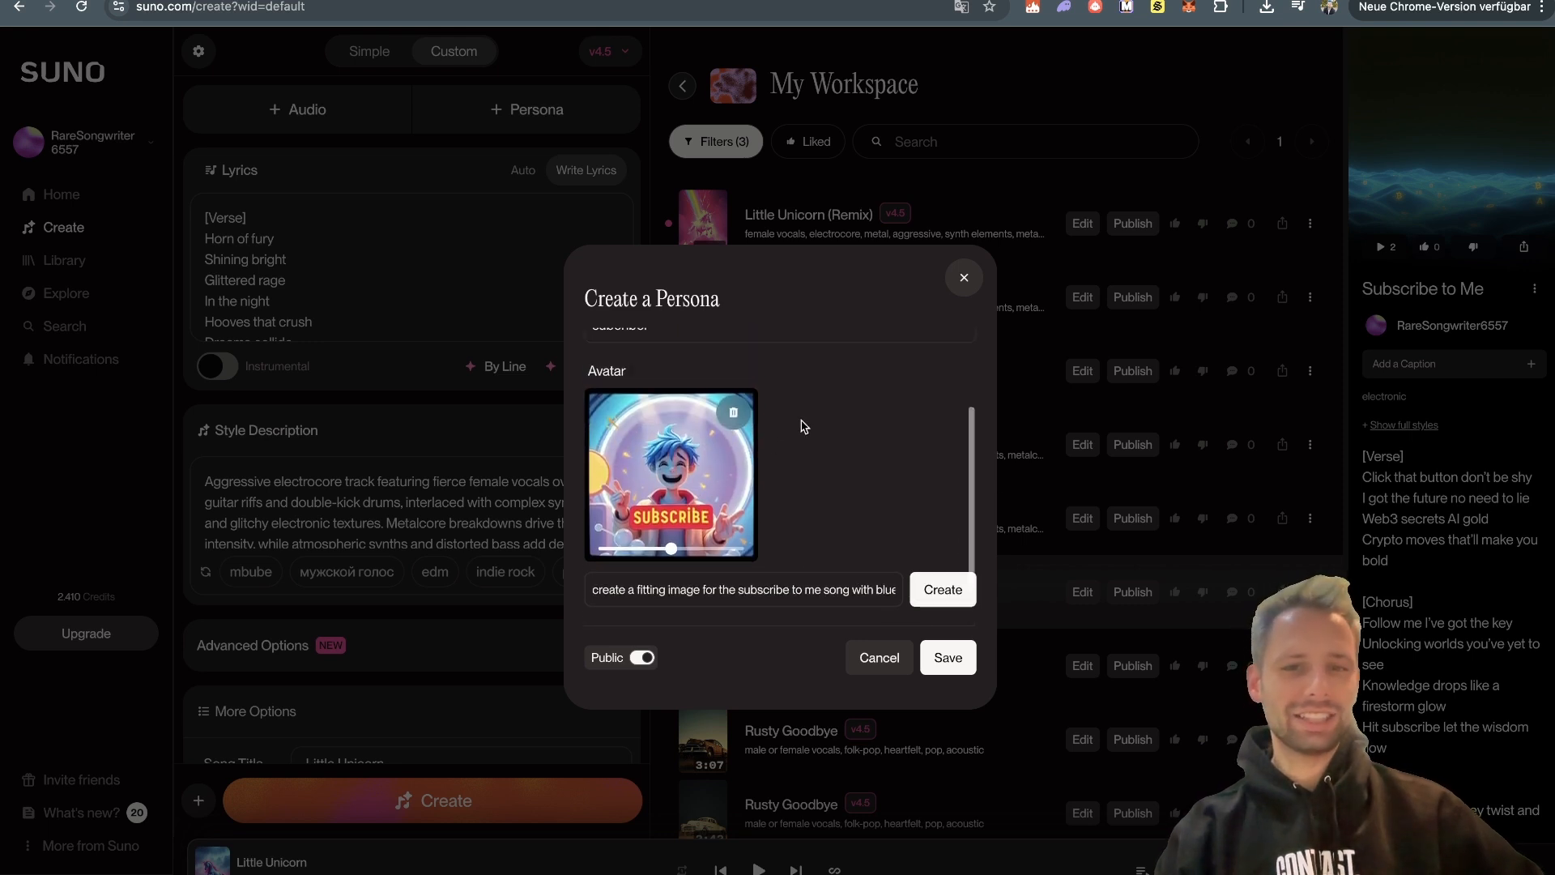
pyautogui.moveTo(669, 559)
pyautogui.mouseDown()
pyautogui.moveTo(625, 551)
pyautogui.moveTo(686, 550)
pyautogui.mouseUp()
# Step: Turn off the persona's public visibility, review its details and save it
pyautogui.scroll(-3, 843, 496)
pyautogui.click(638, 658)
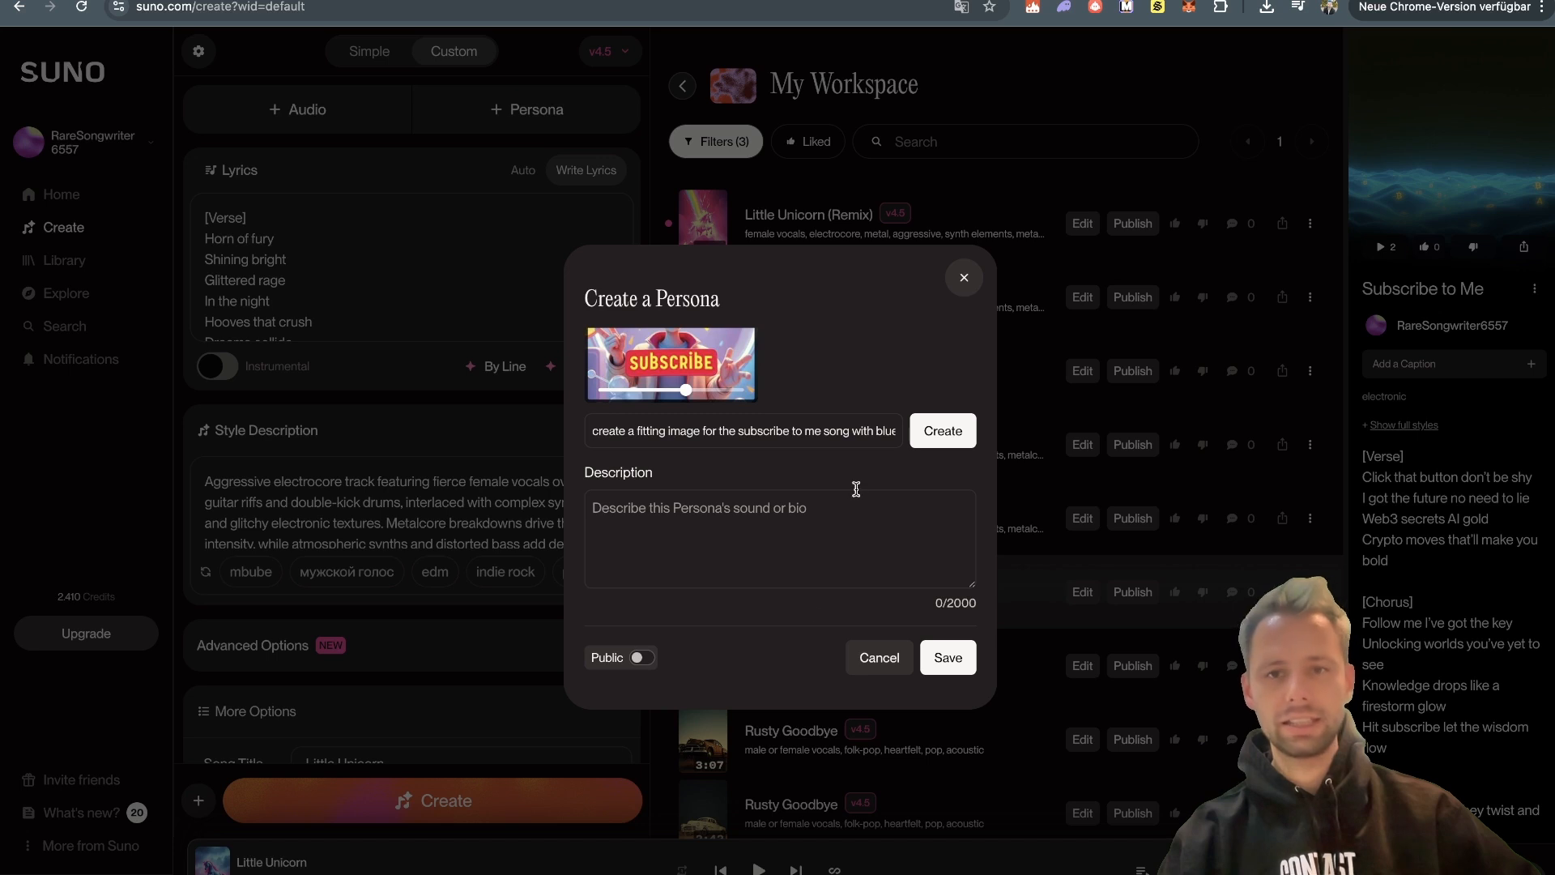
pyautogui.scroll(4, 856, 489)
pyautogui.scroll(-1, 858, 495)
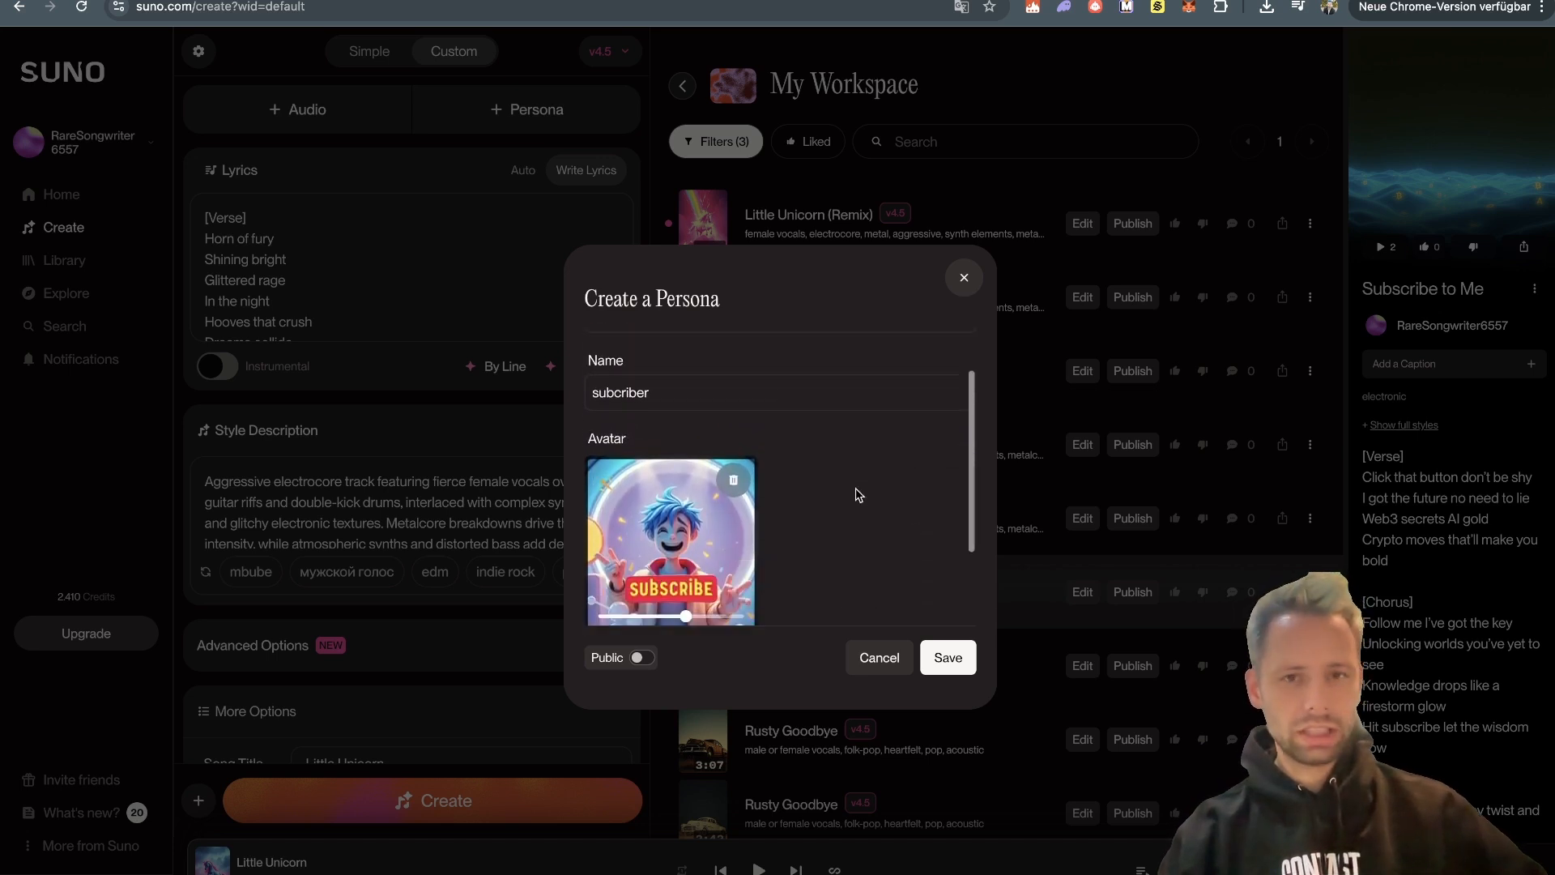
pyautogui.scroll(-4, 858, 496)
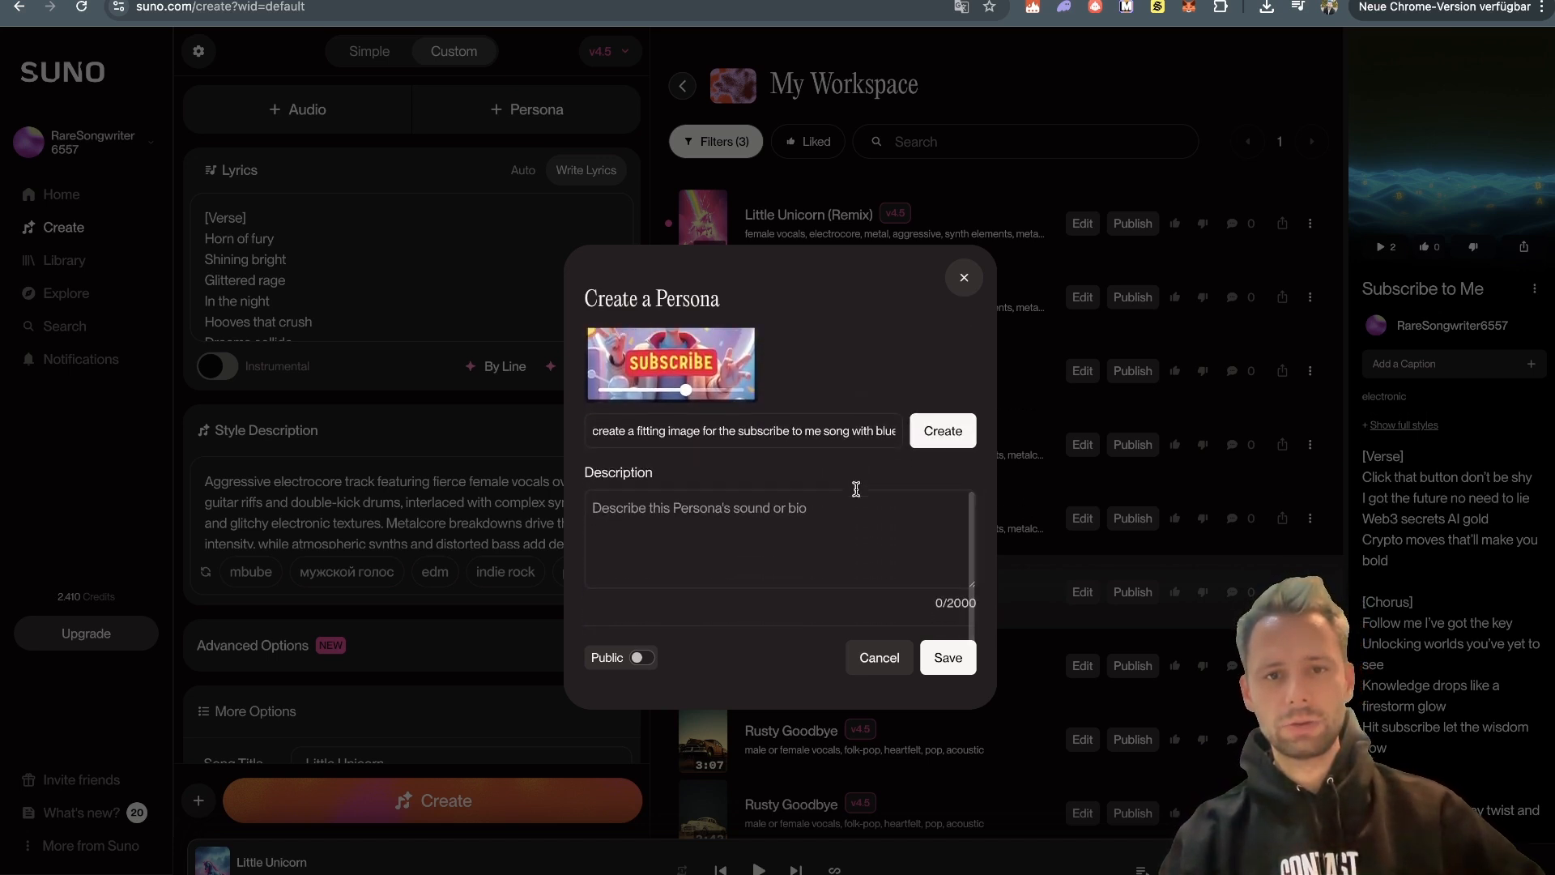
pyautogui.scroll(5, 856, 489)
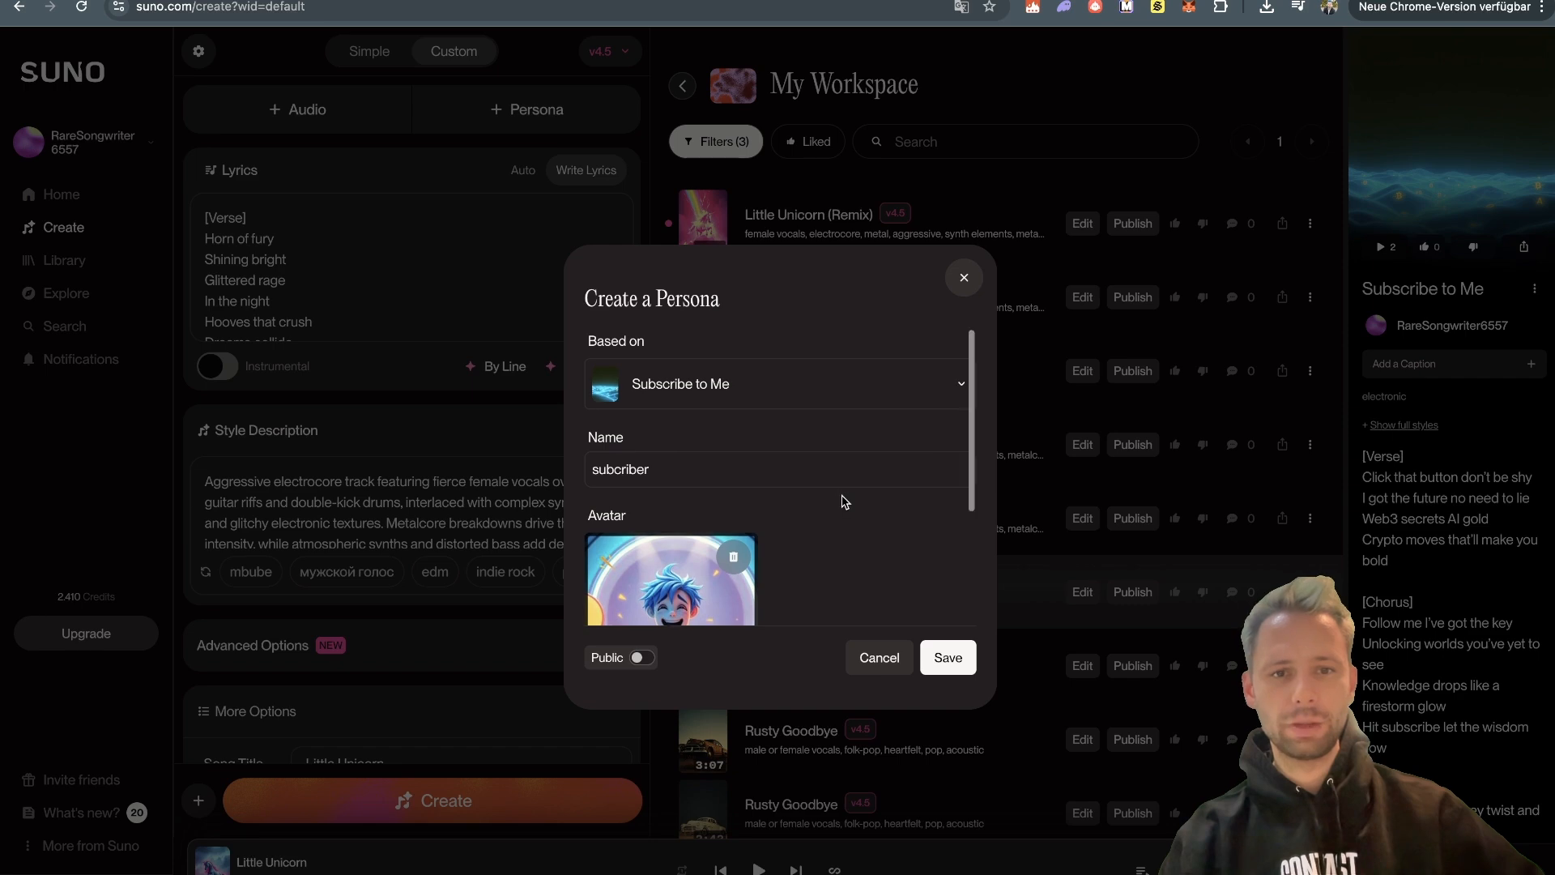
pyautogui.scroll(-5, 844, 502)
pyautogui.click(947, 656)
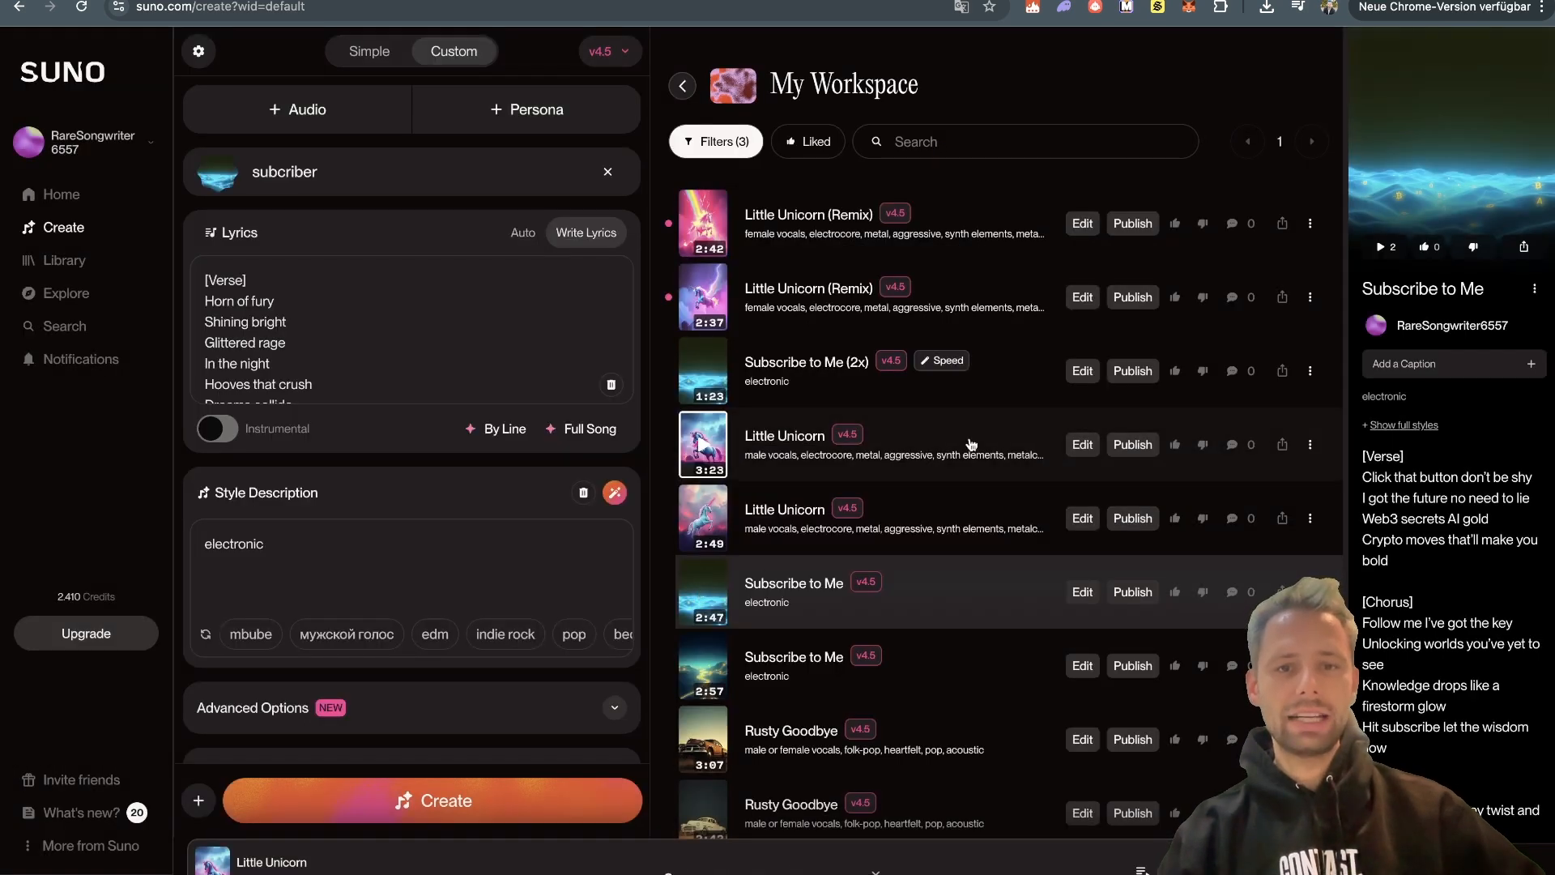
# Step: Check the saved personas in the Add Persona list and close it without changing the selection
pyautogui.click(536, 109)
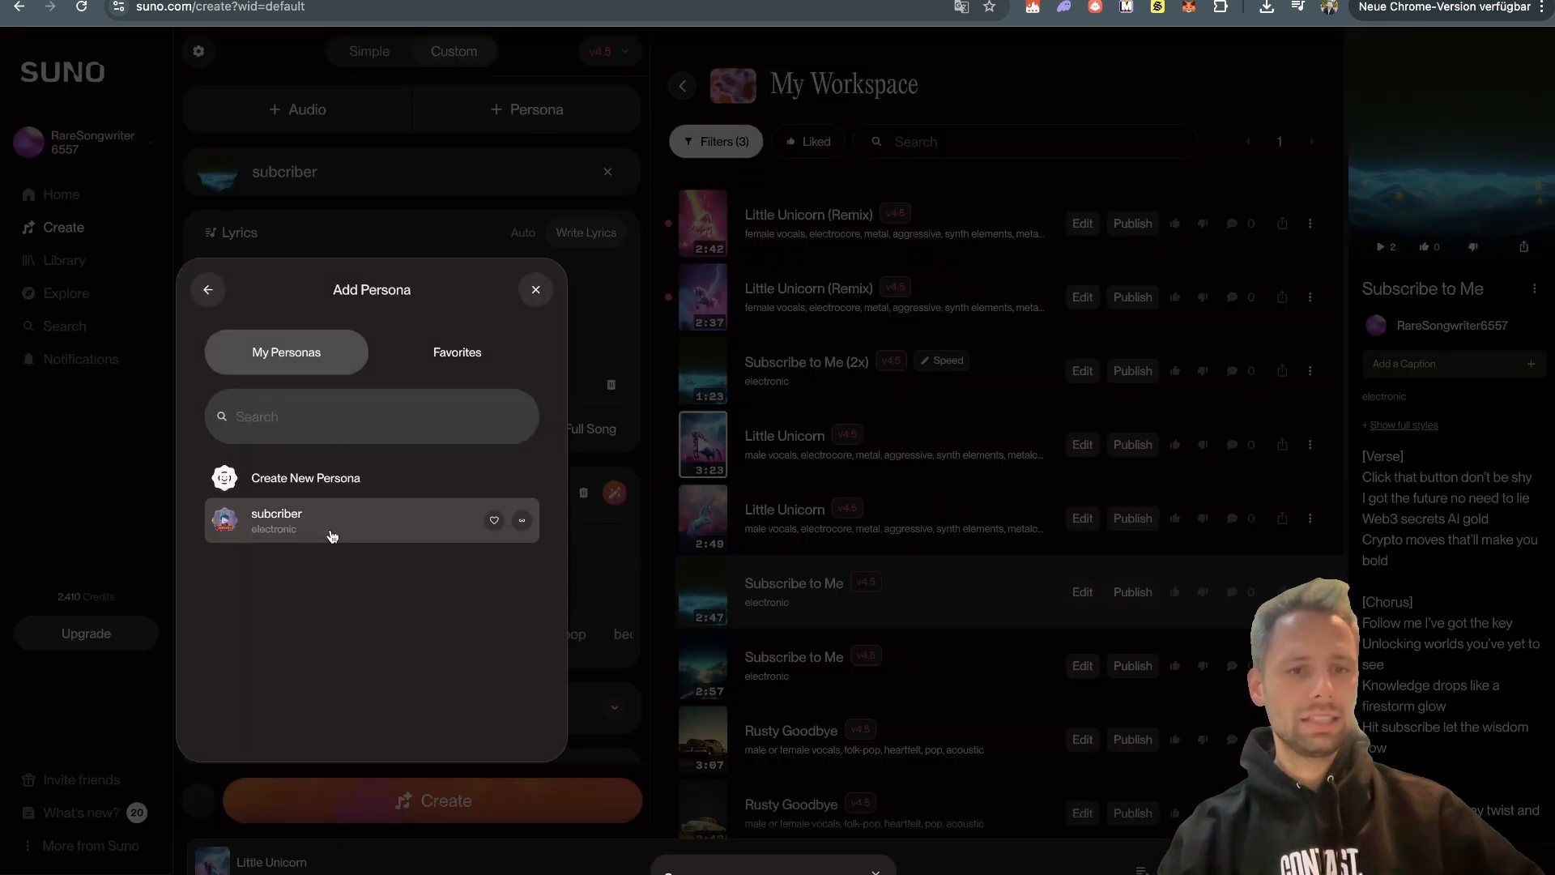
pyautogui.click(535, 289)
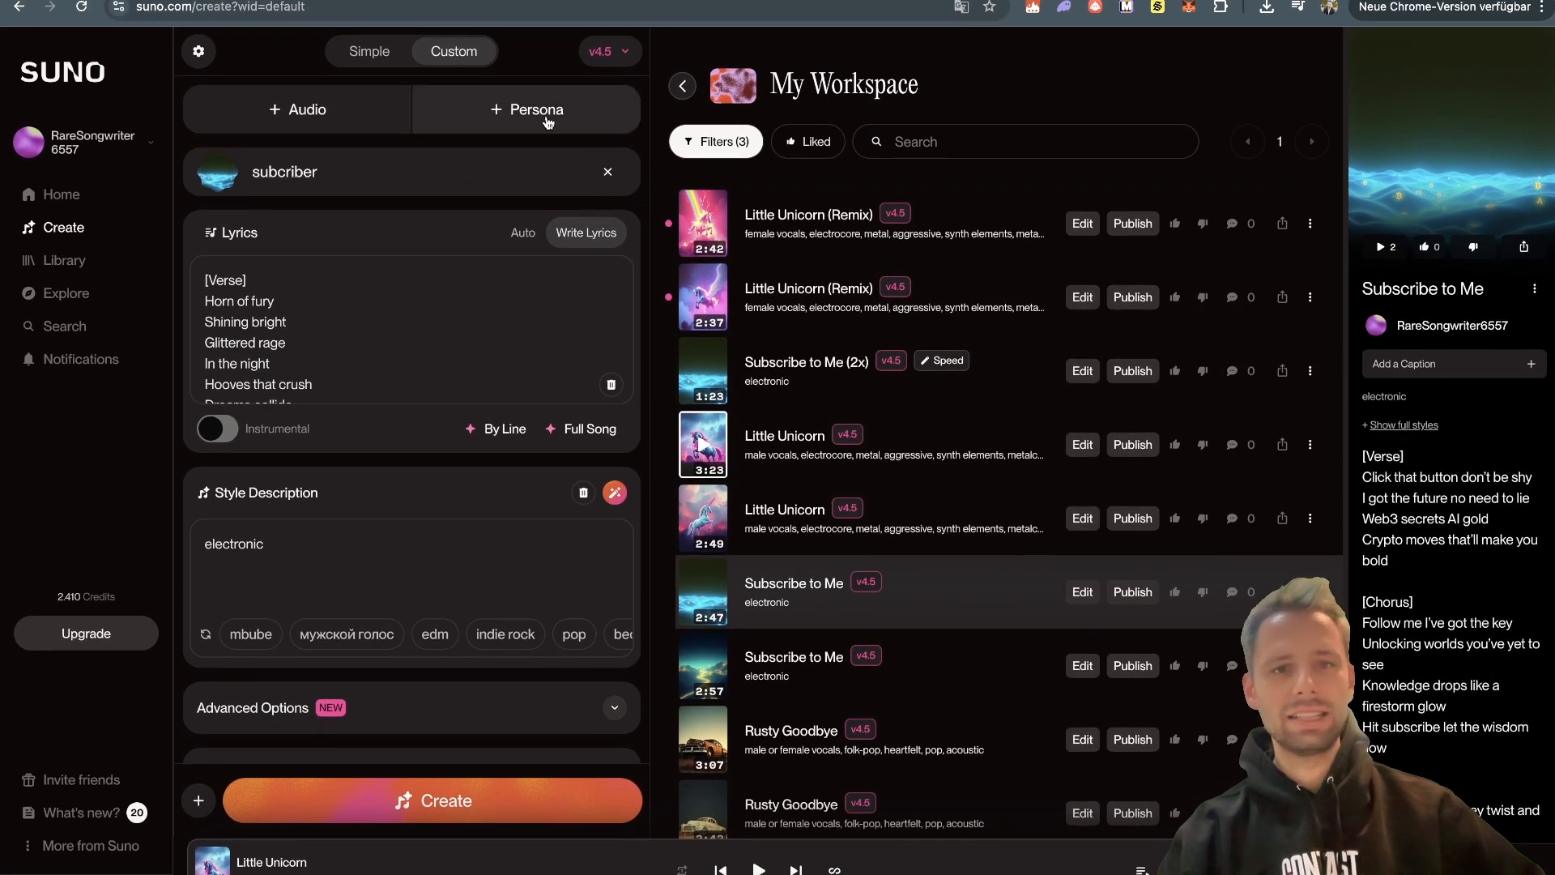
# Step: Open the 2:47 "Subscribe to Me" song in the Song Editor through Replace Section and read the tip on rearranging the song
pyautogui.click(1309, 592)
pyautogui.moveTo(1379, 426)
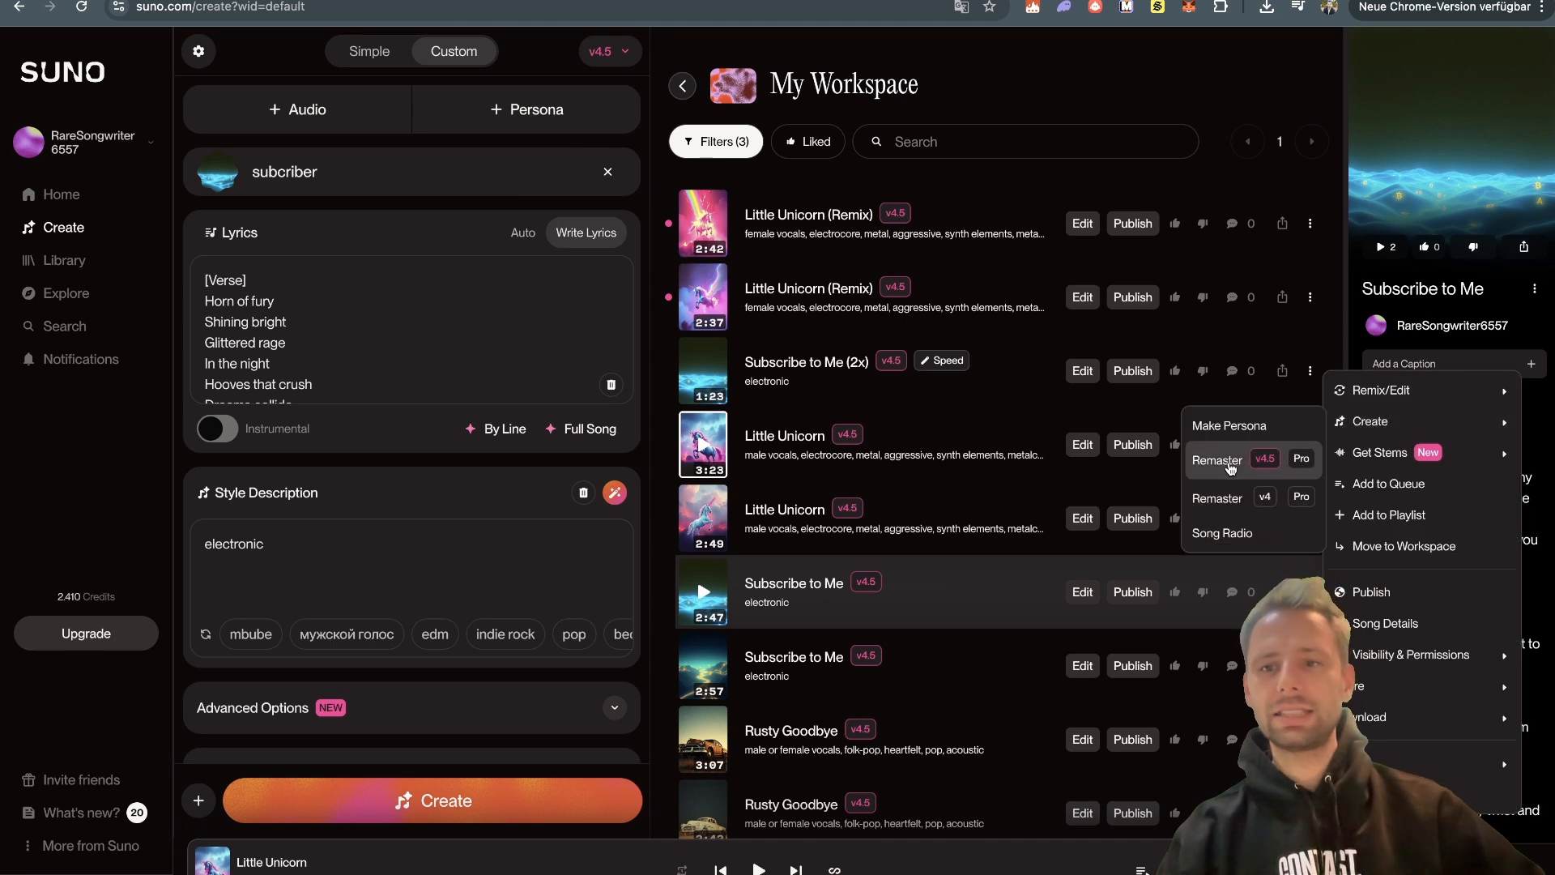
pyautogui.moveTo(1435, 396)
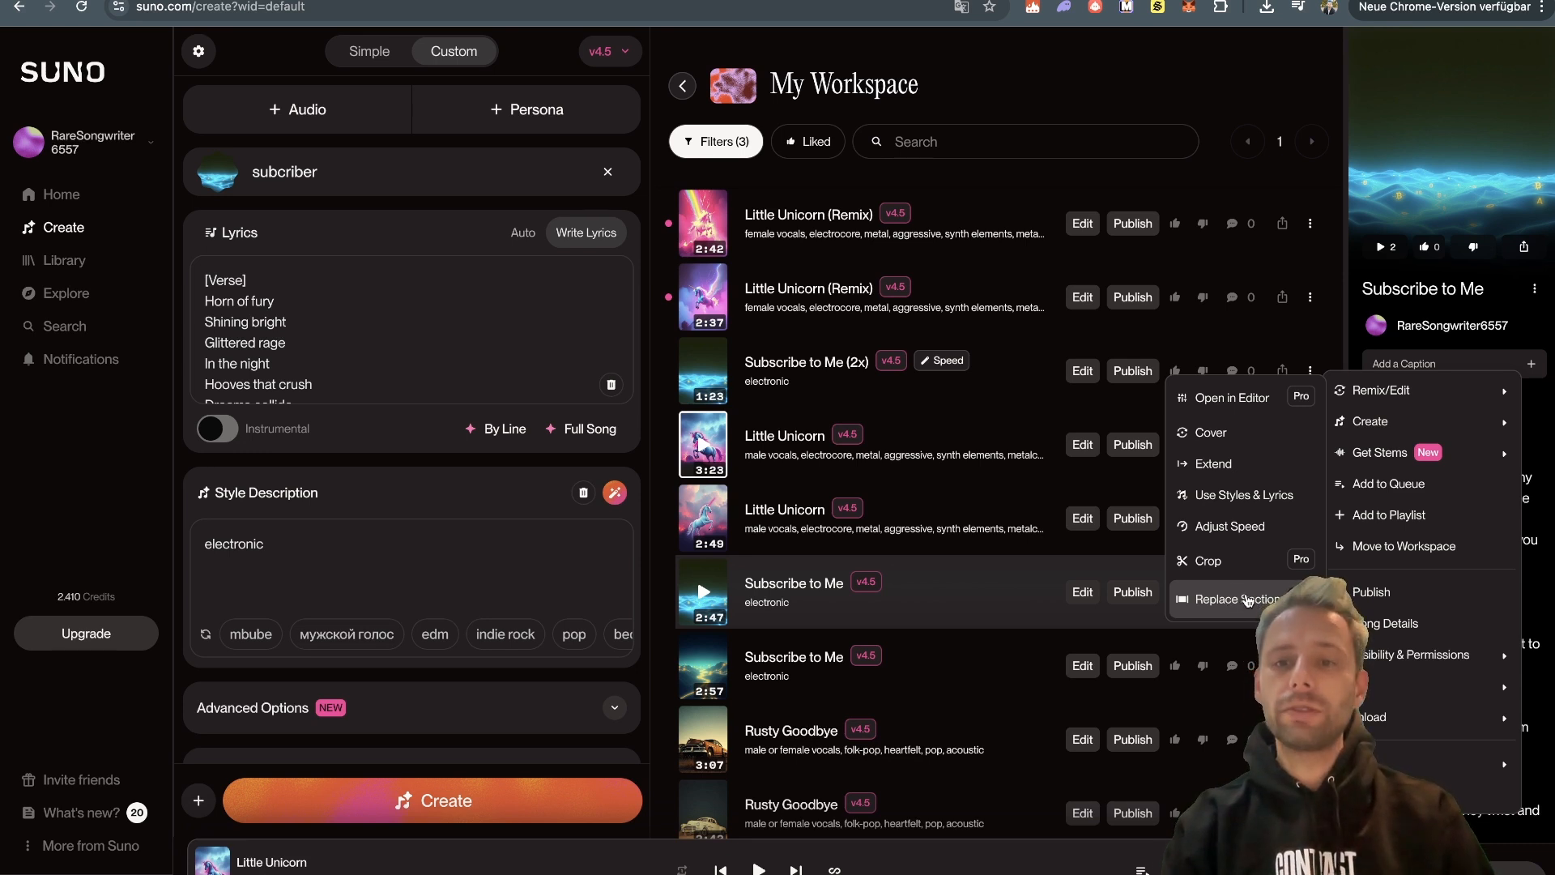
pyautogui.click(1247, 600)
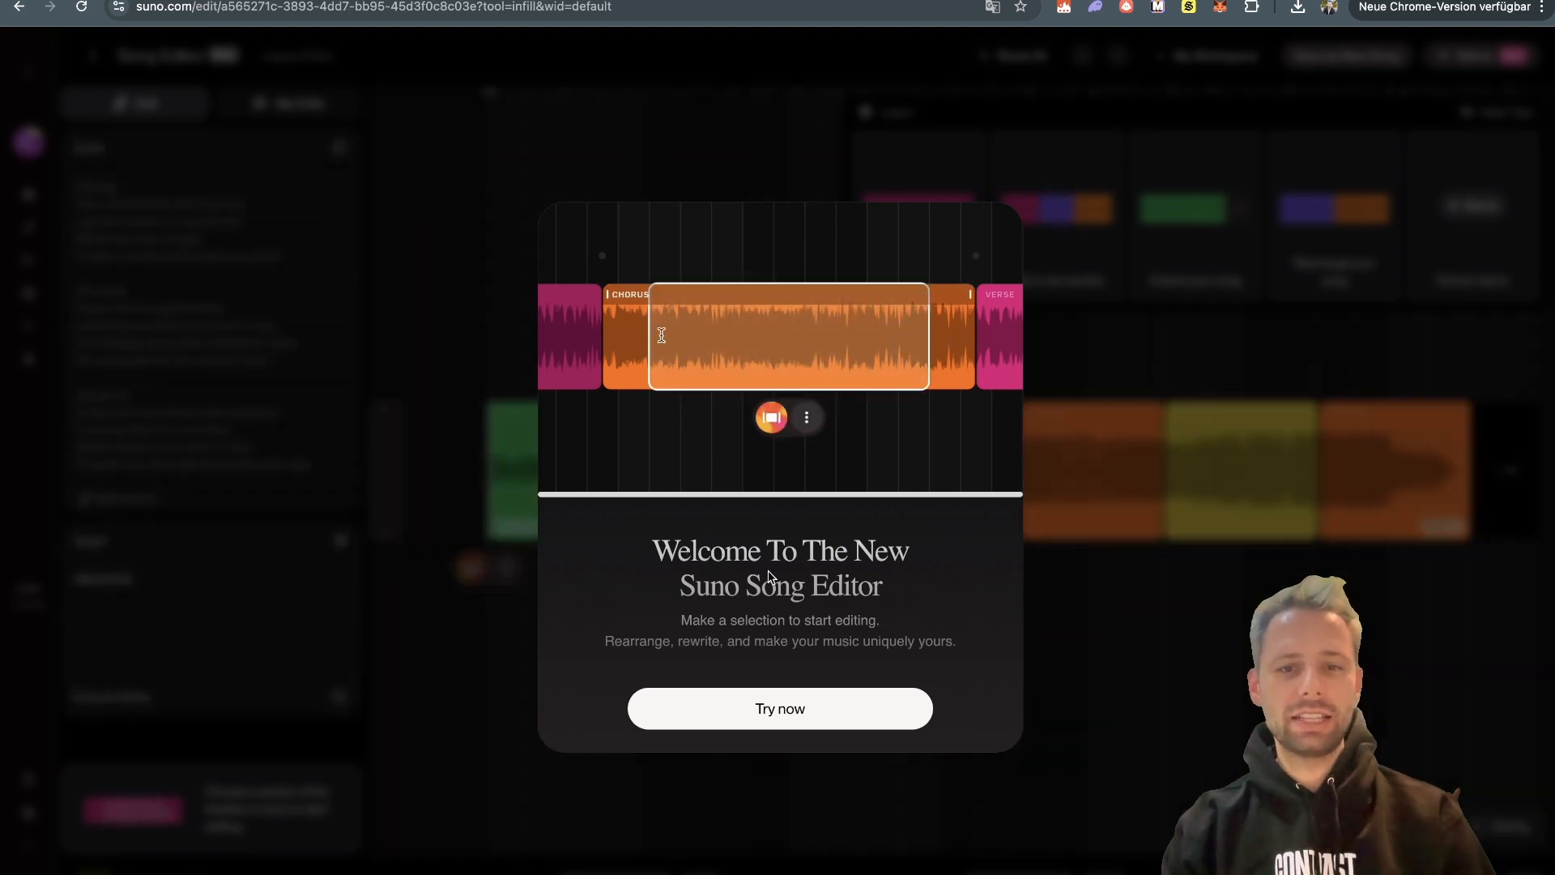
pyautogui.click(782, 709)
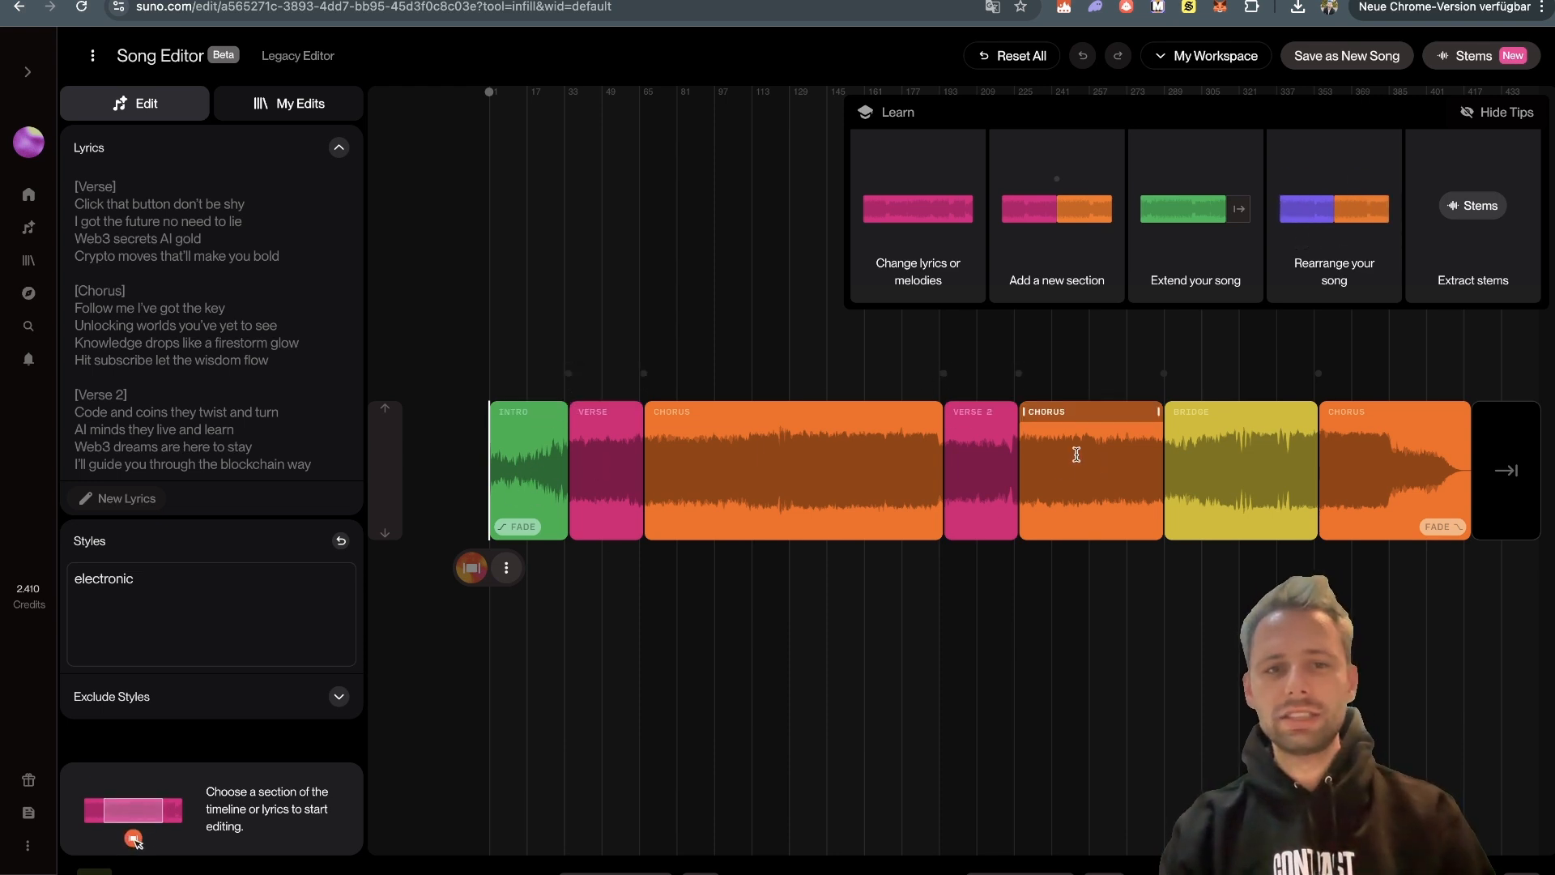
pyautogui.moveTo(1354, 257)
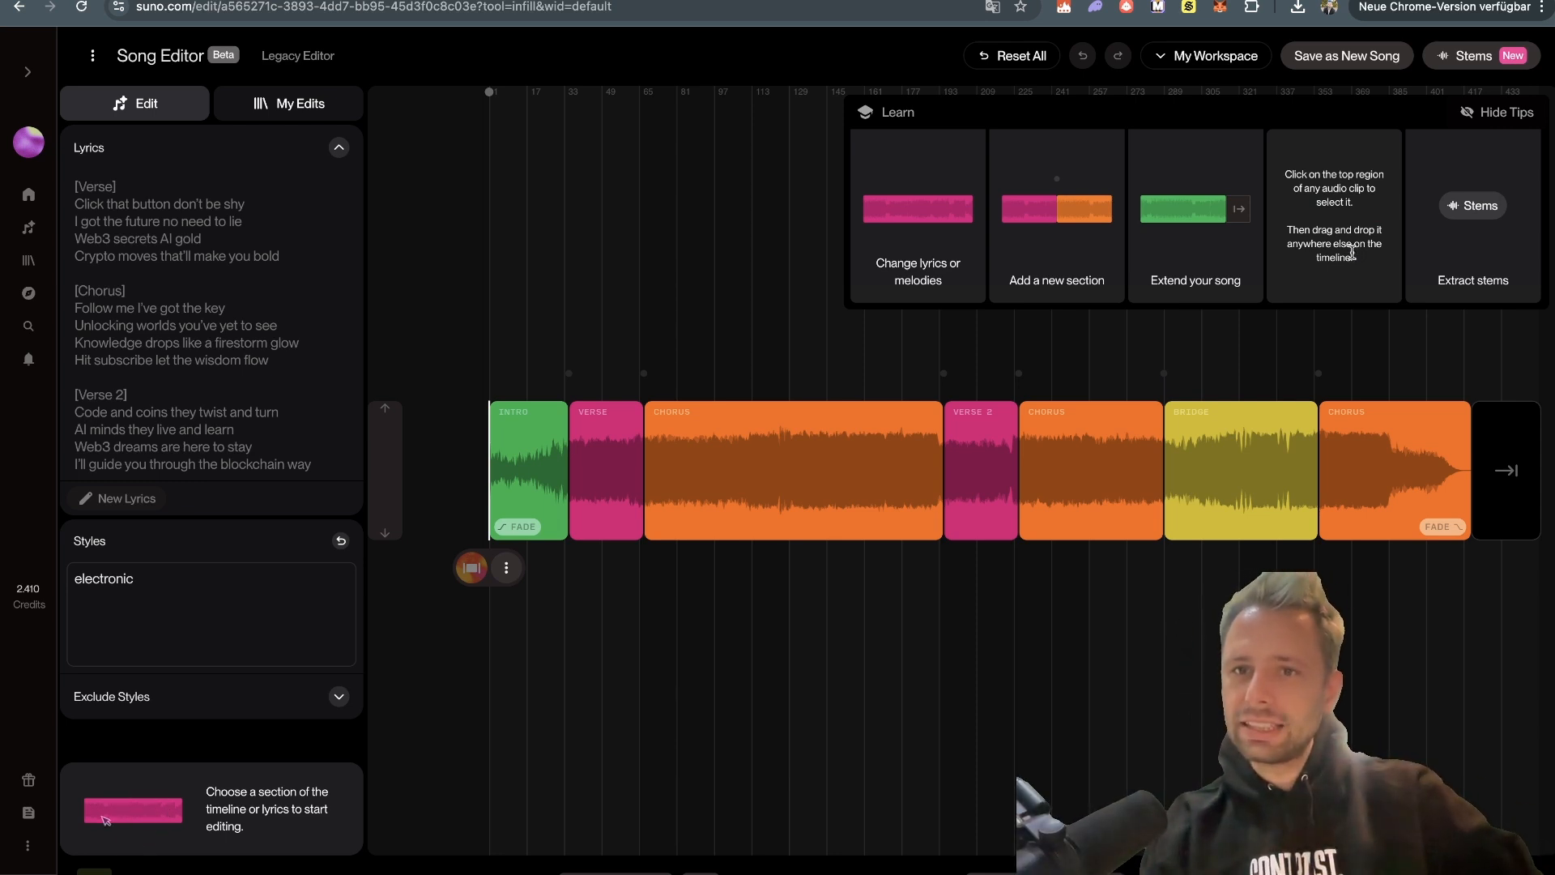
# Step: Try to rearrange the song by moving the whole Bridge section along the timeline
pyautogui.click(1203, 490)
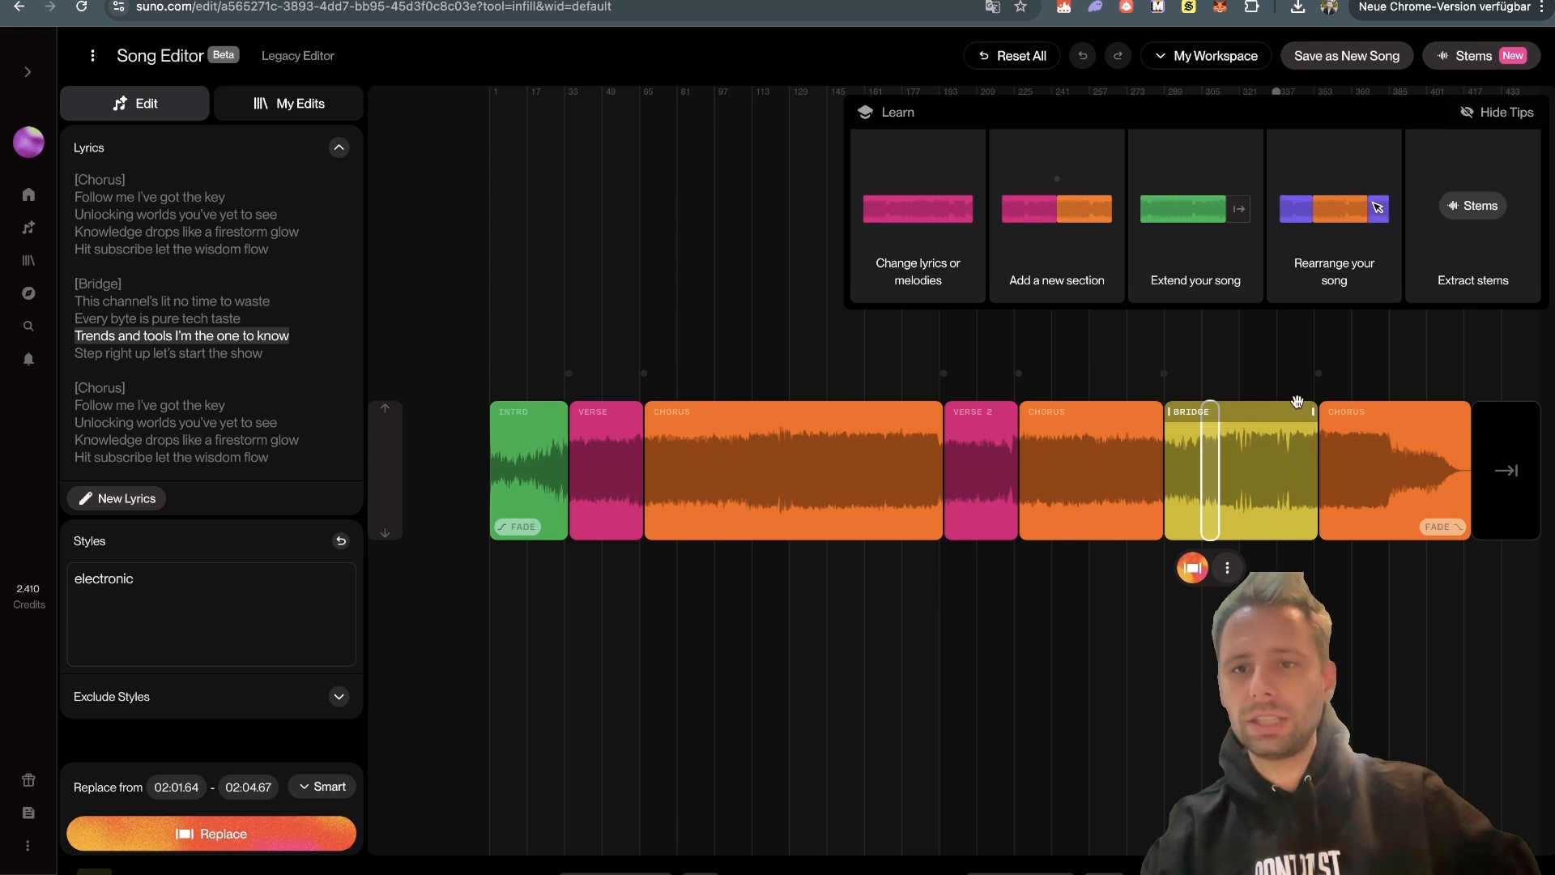
pyautogui.moveTo(1243, 407)
pyautogui.mouseDown()
pyautogui.moveTo(1065, 417)
pyautogui.moveTo(1207, 423)
pyautogui.mouseUp()
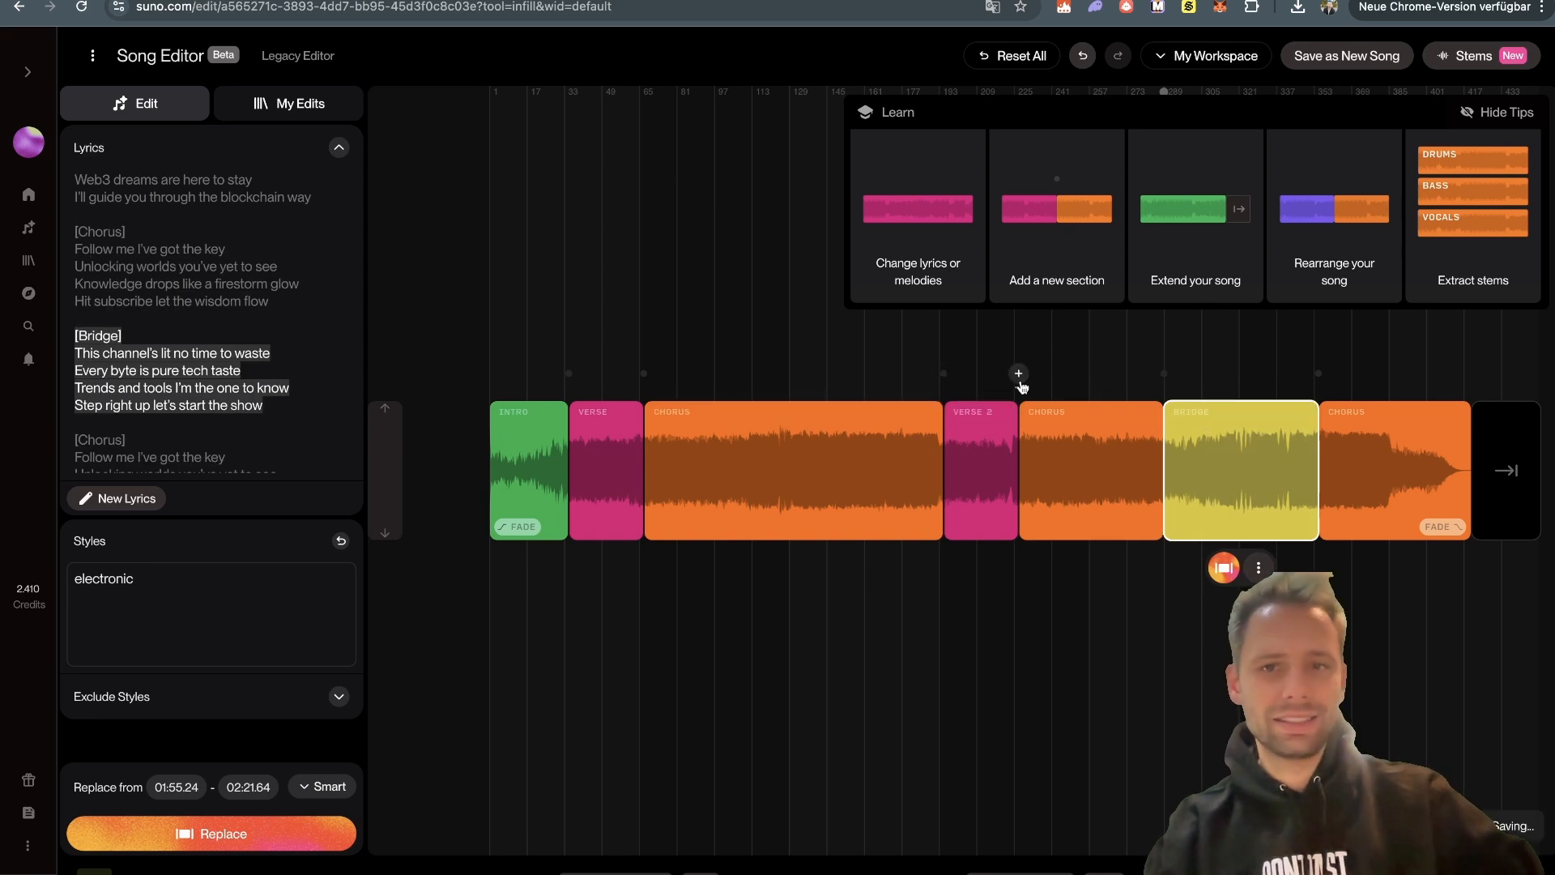
# Step: Select the entire Verse 2 section on the timeline and generate replacement audio for it
pyautogui.click(603, 466)
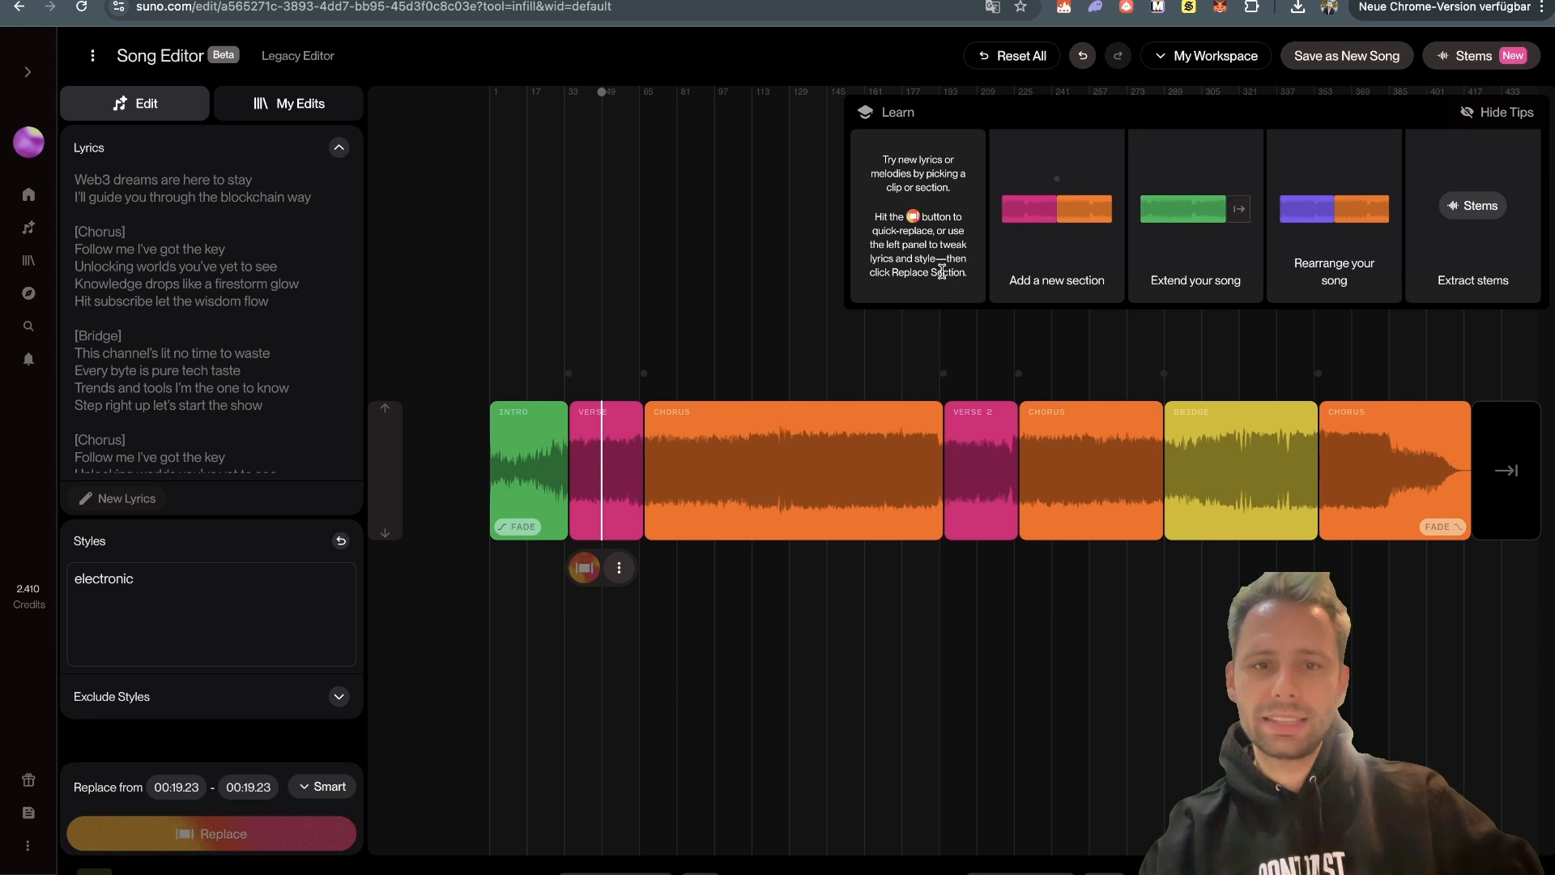
pyautogui.click(590, 413)
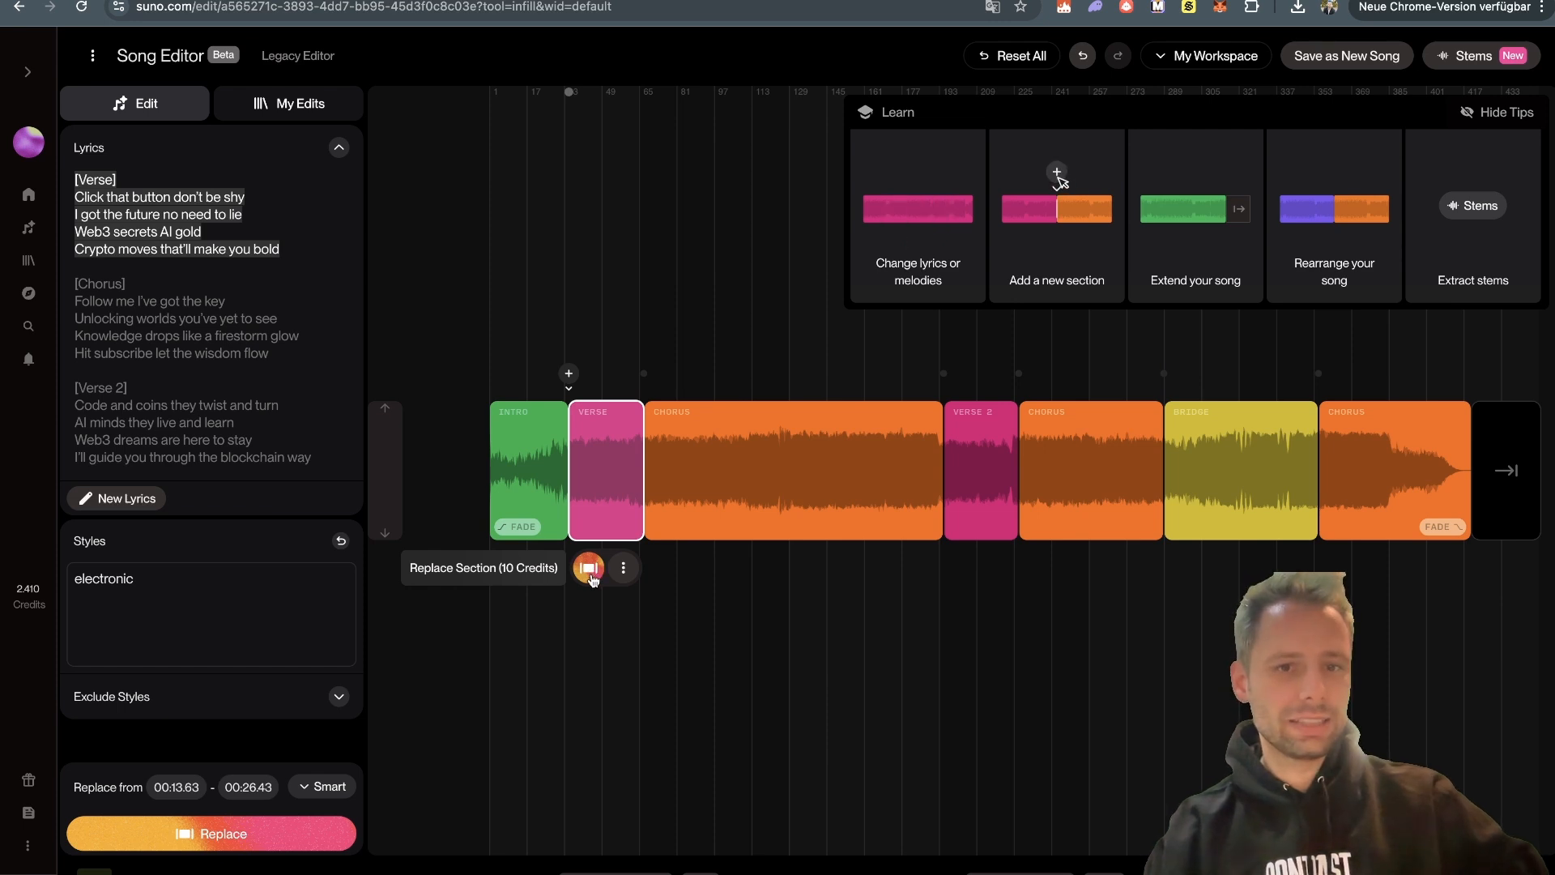
pyautogui.click(966, 410)
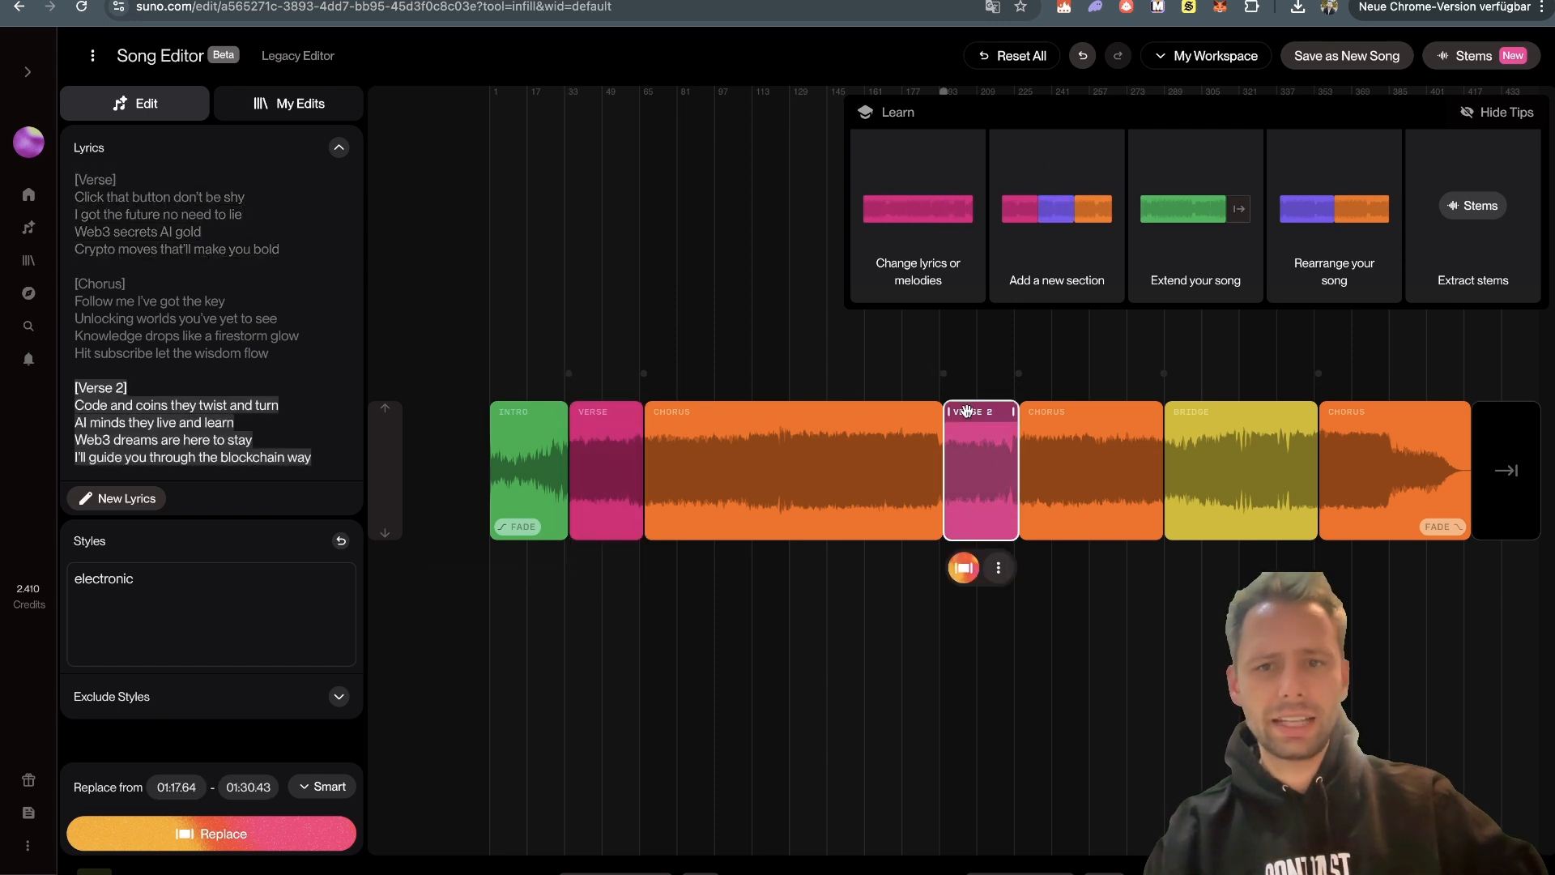
pyautogui.click(964, 569)
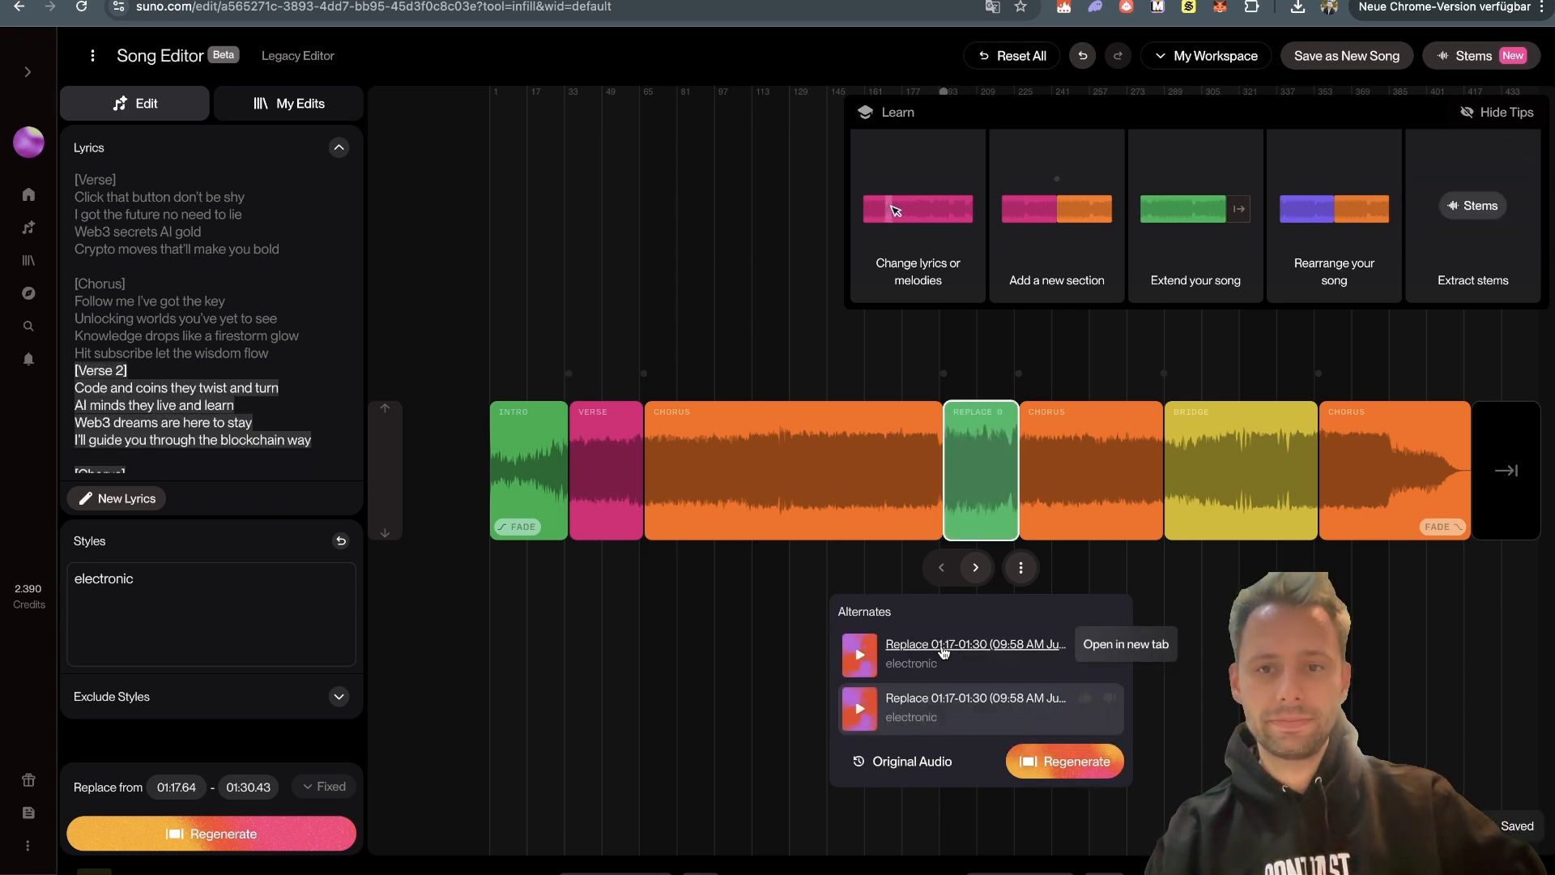
# Step: Preview both alternates of the replaced Verse 2 section and commit the second one
pyautogui.click(869, 654)
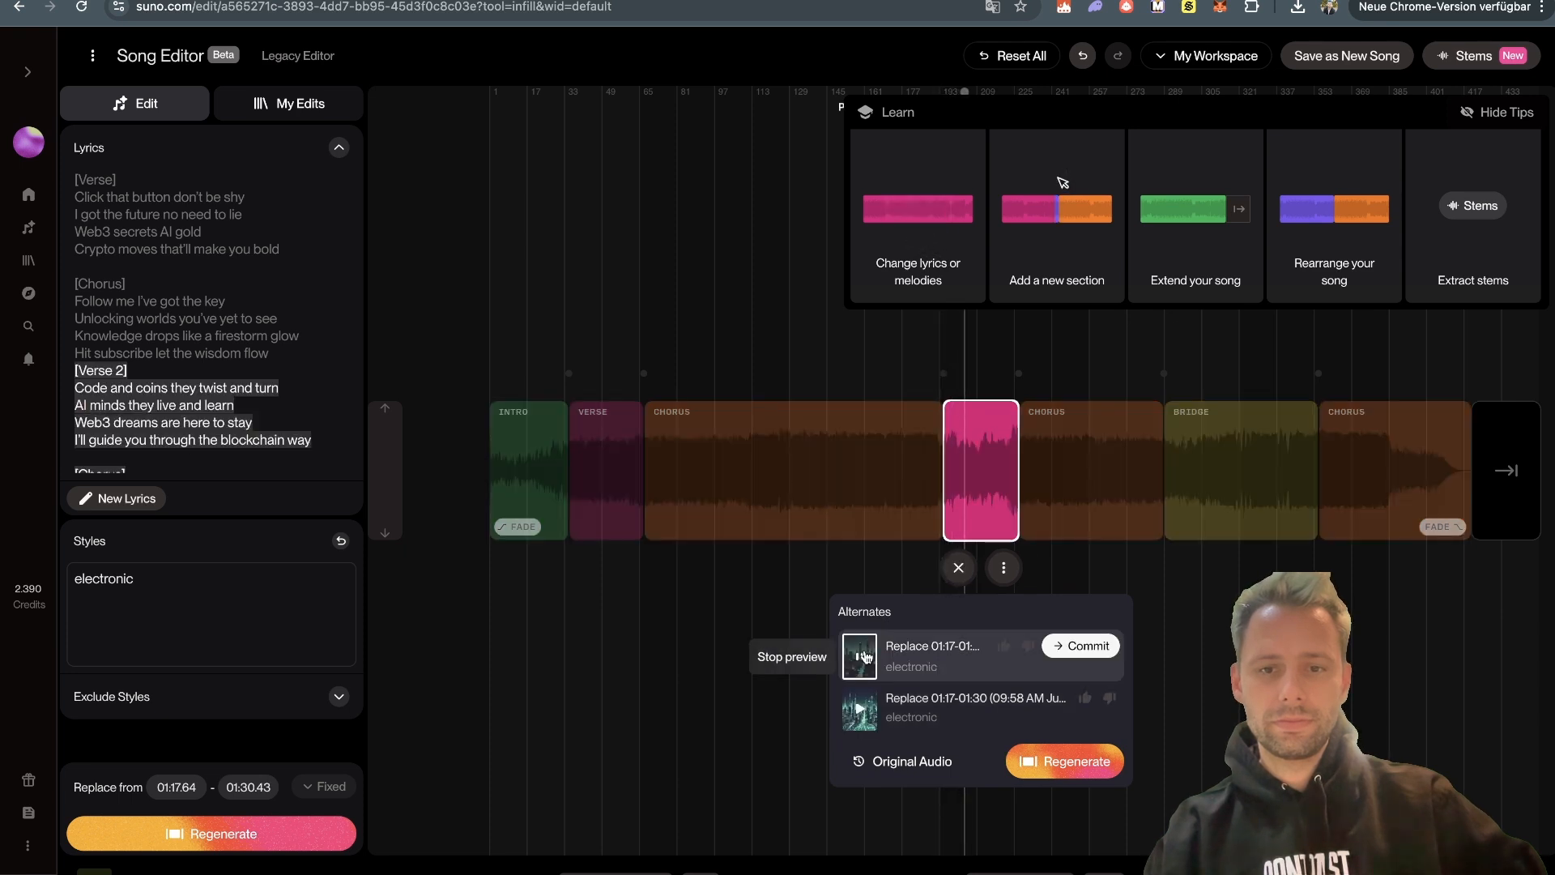
pyautogui.click(860, 712)
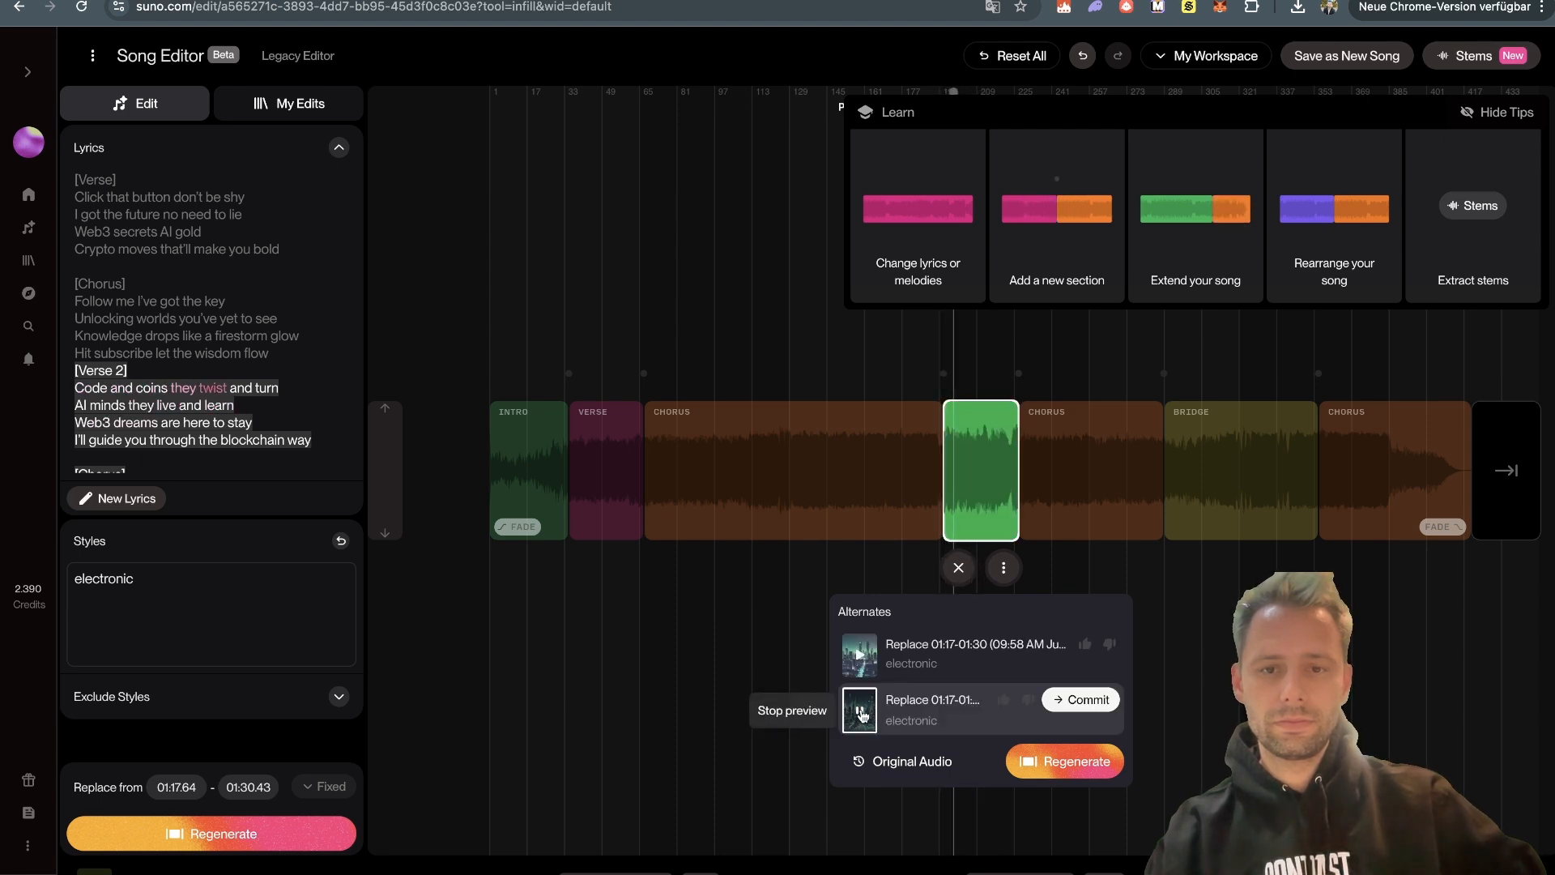
pyautogui.click(1091, 701)
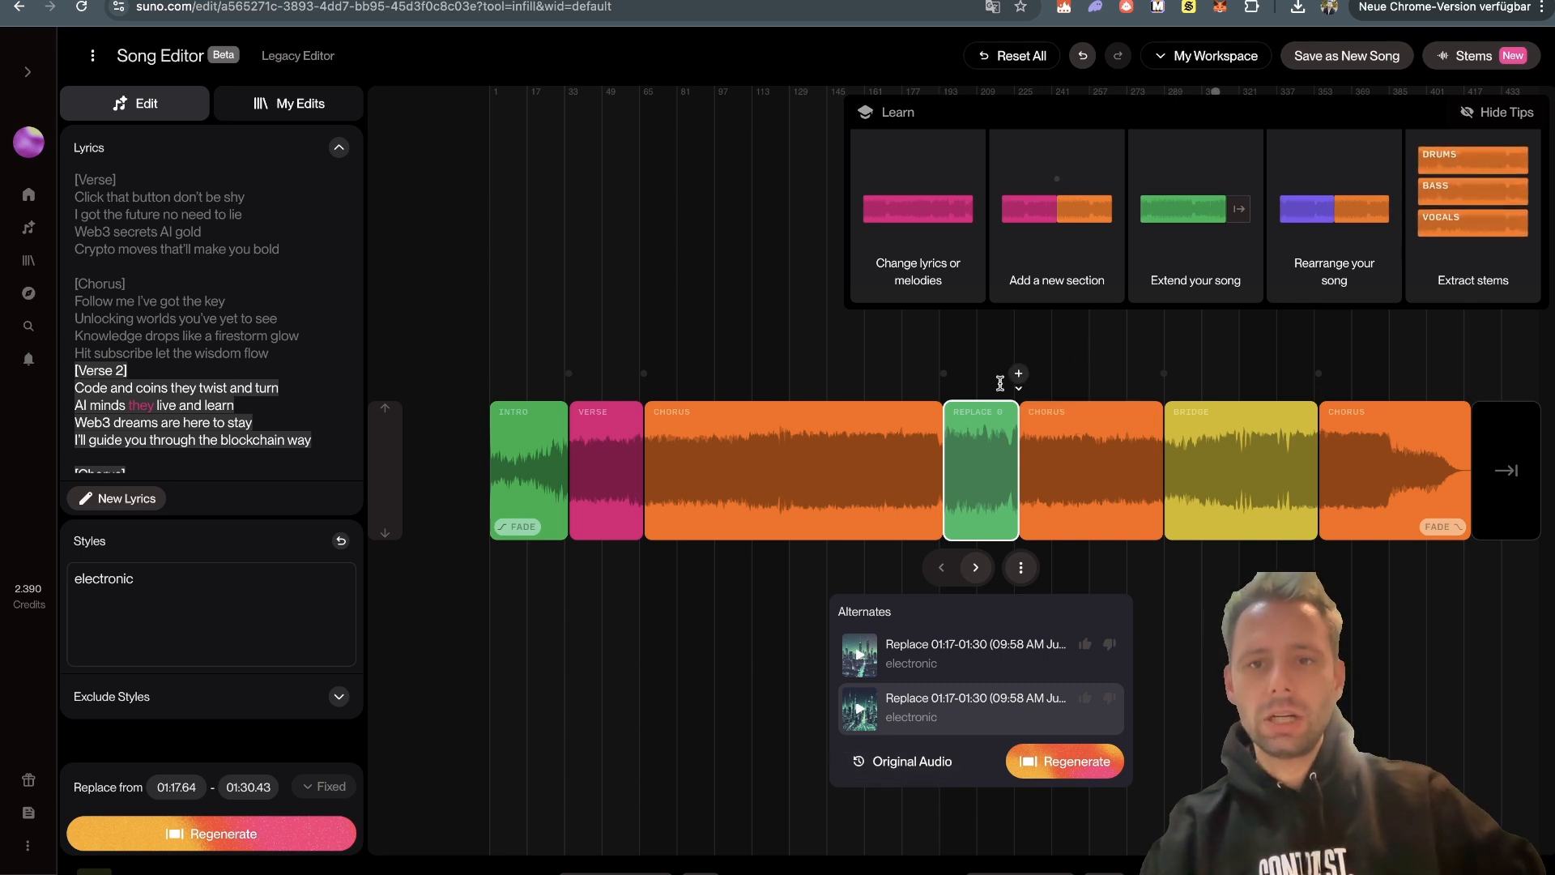
# Step: Insert a new 32-beat electronic section between the second Chorus and the Bridge and generate its audio
pyautogui.moveTo(1072, 203)
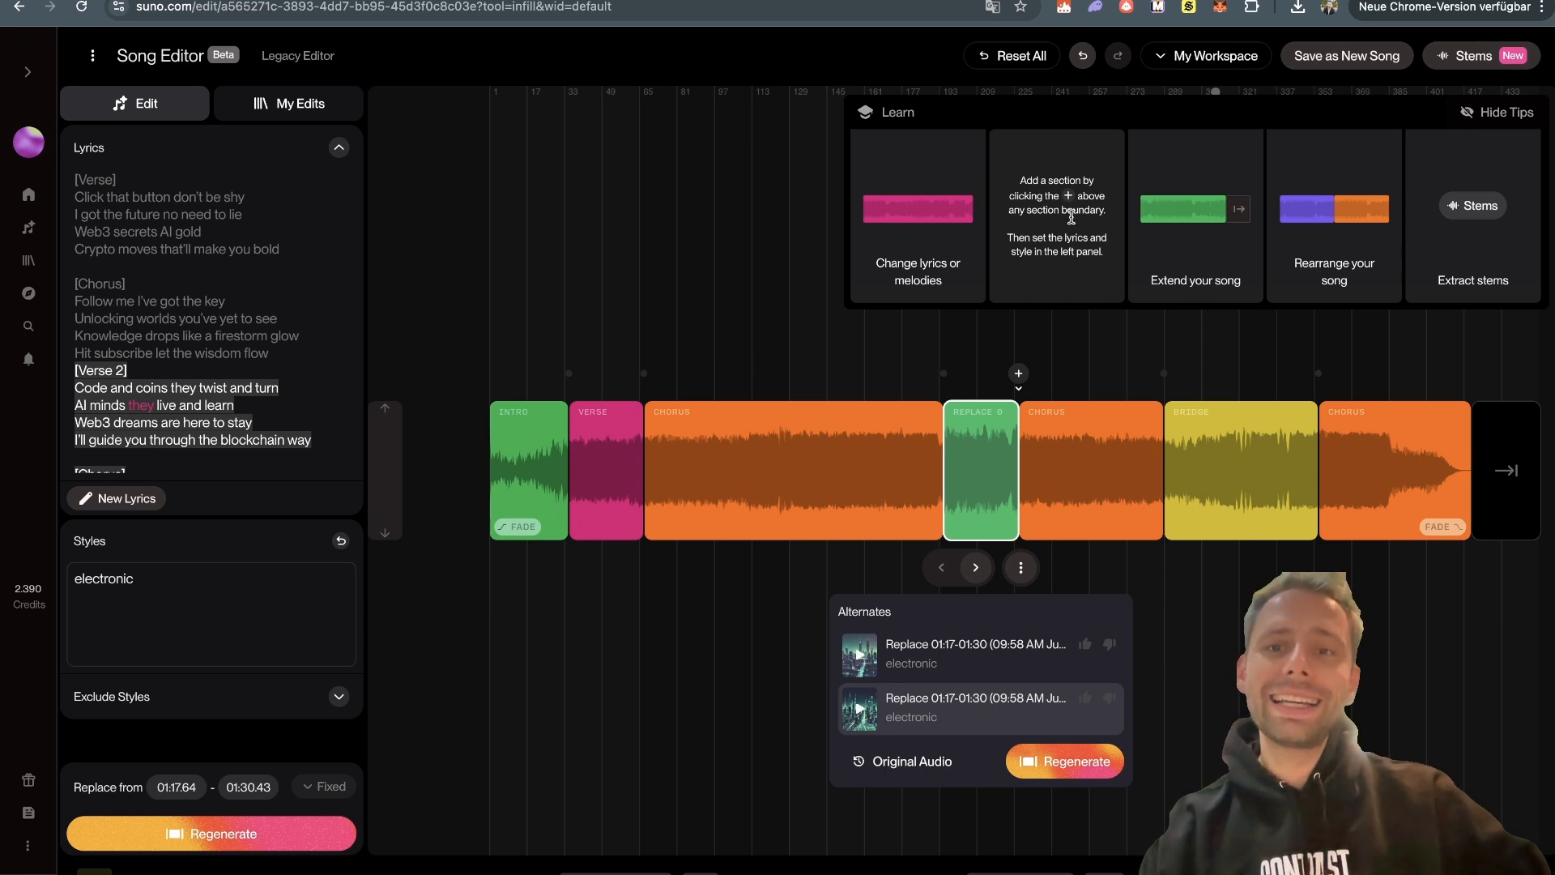
pyautogui.click(1165, 376)
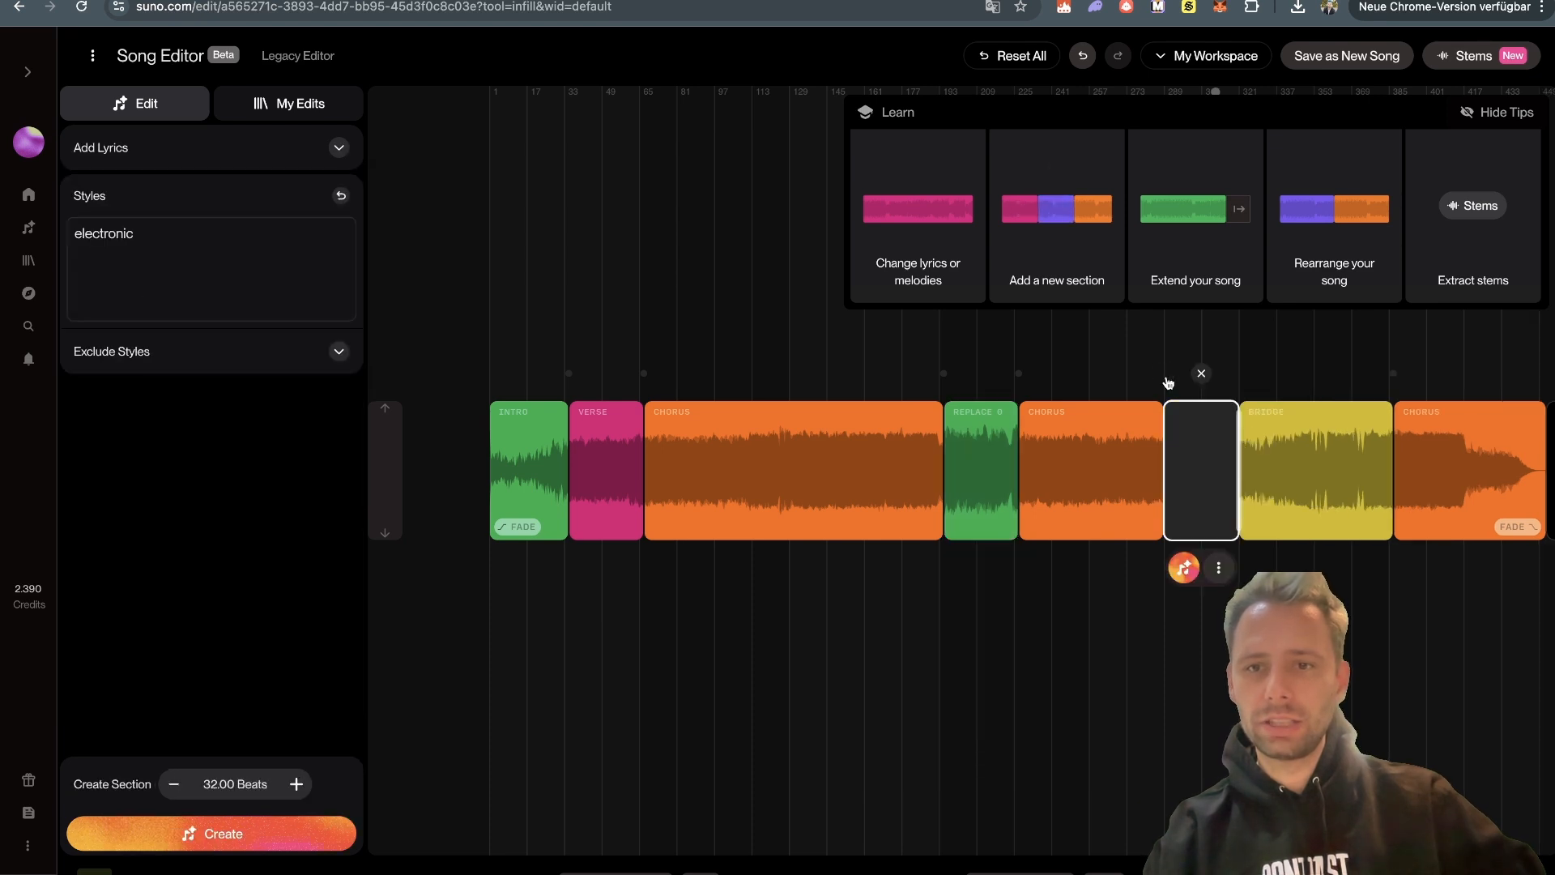
pyautogui.click(1184, 569)
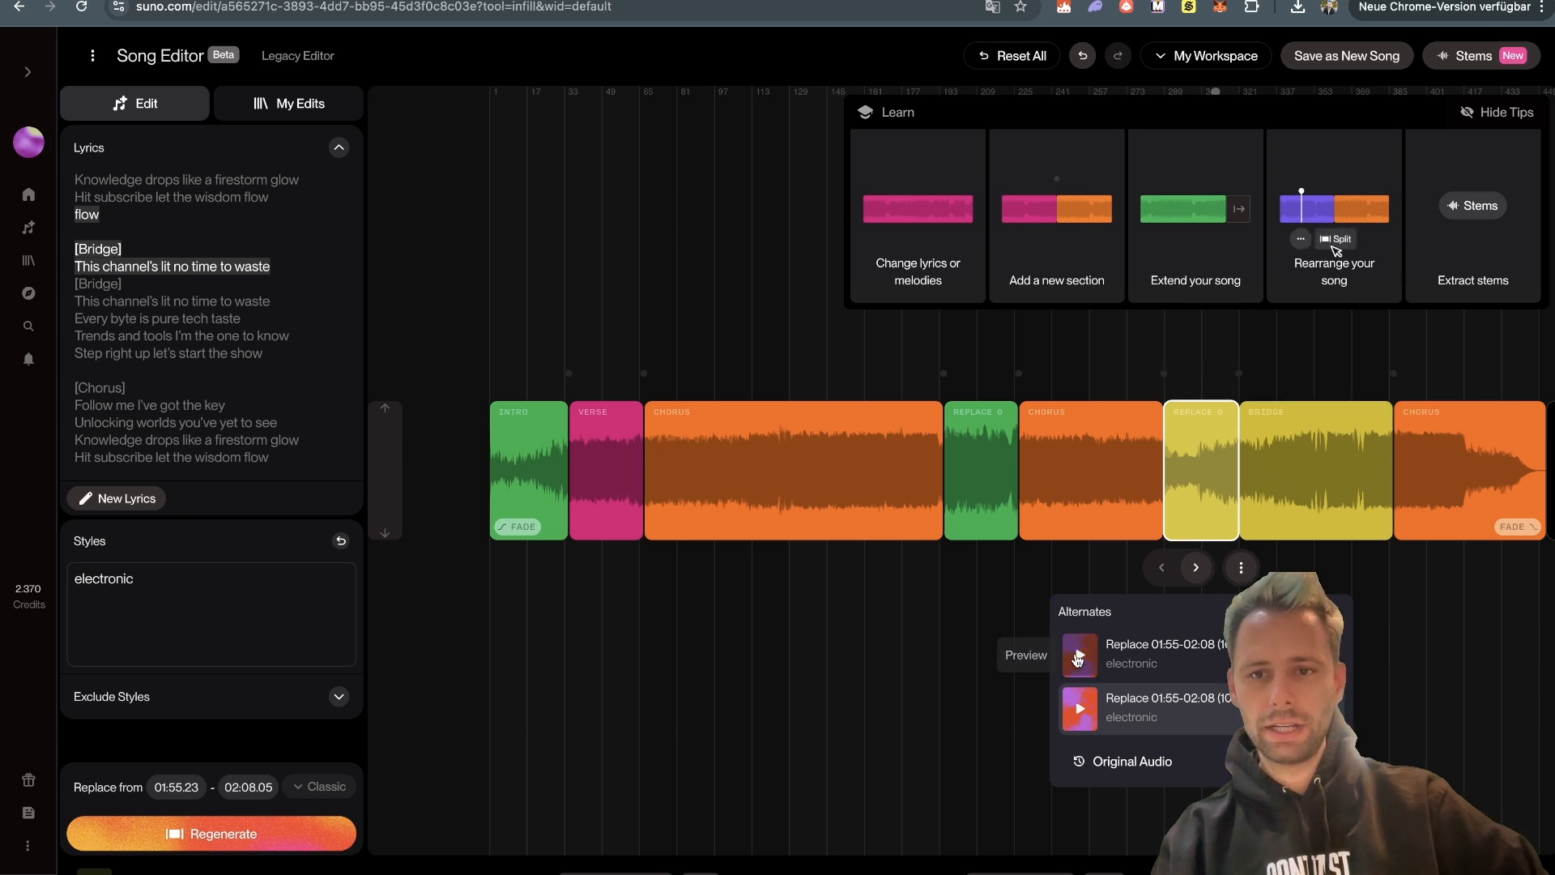
# Step: Preview both alternates of the newly added section before the Bridge and choose the first one
pyautogui.click(1077, 658)
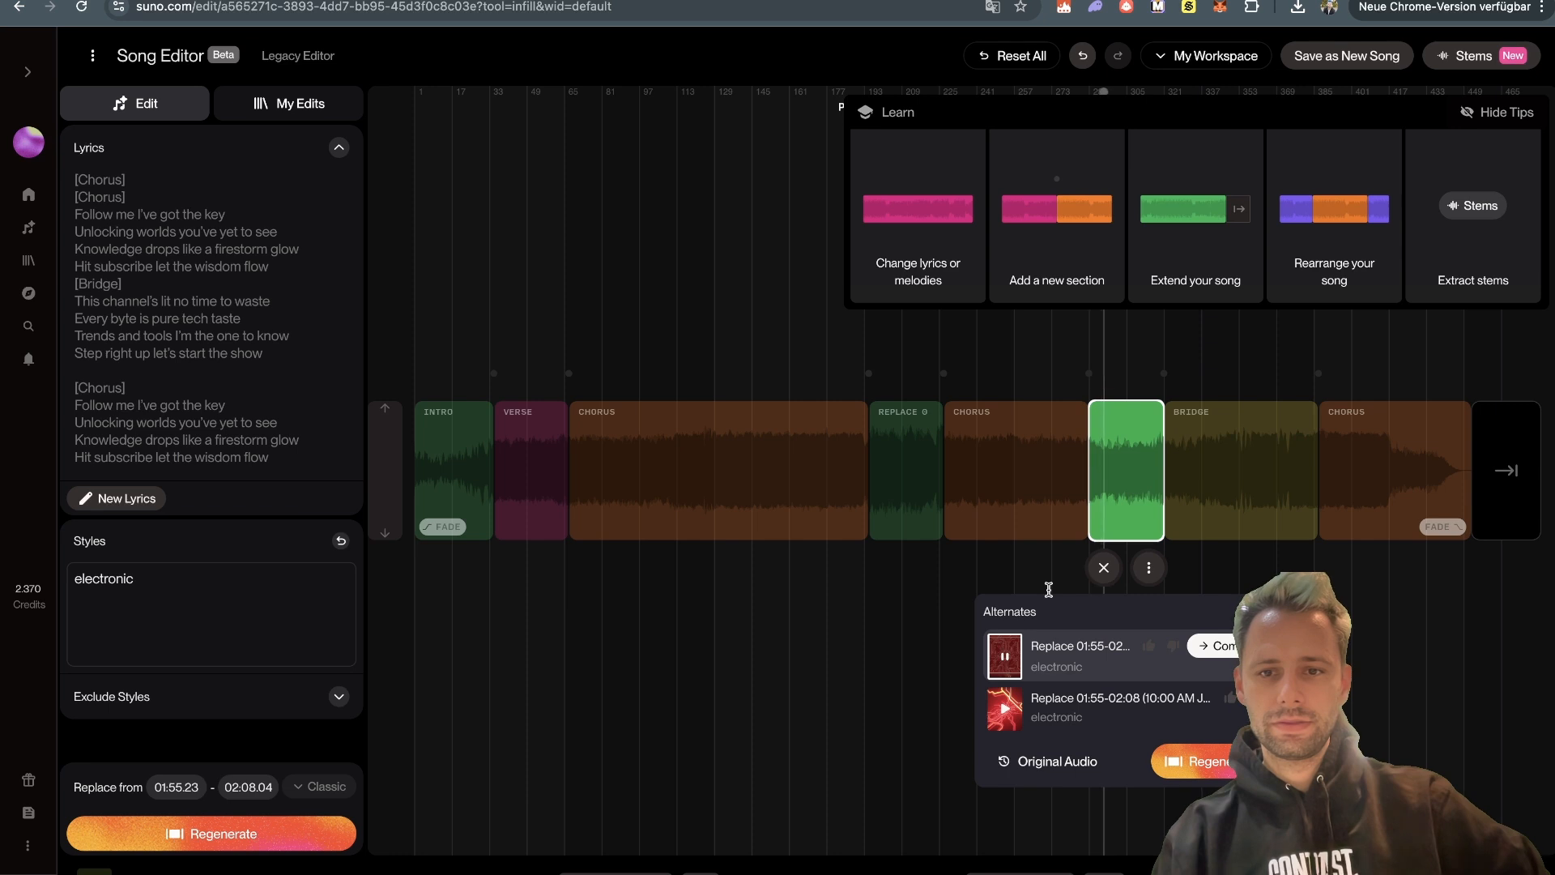
pyautogui.click(1007, 710)
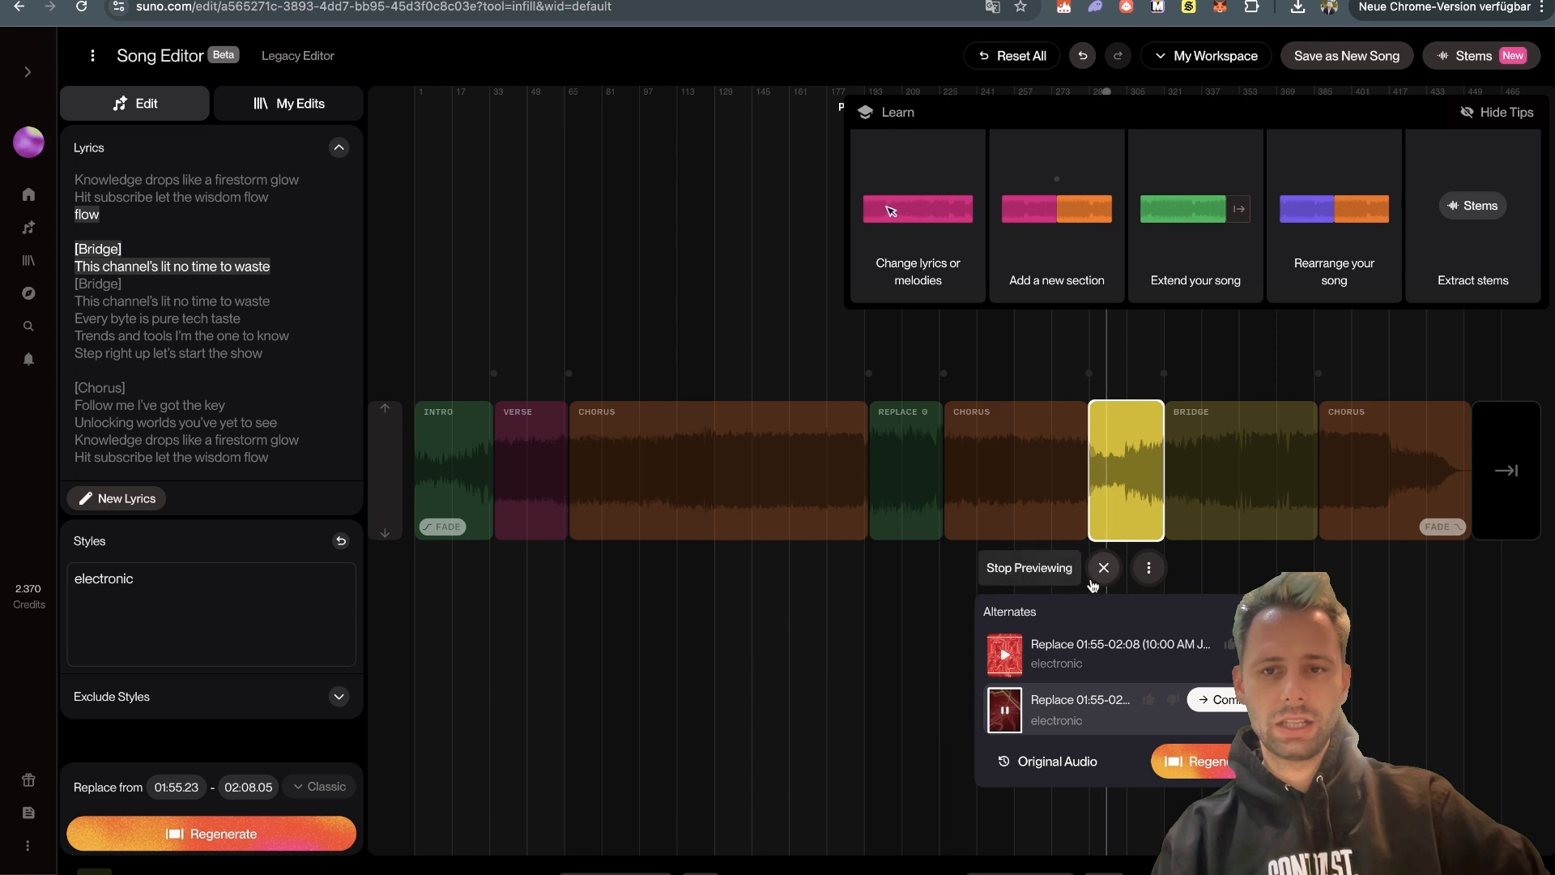
pyautogui.click(1004, 710)
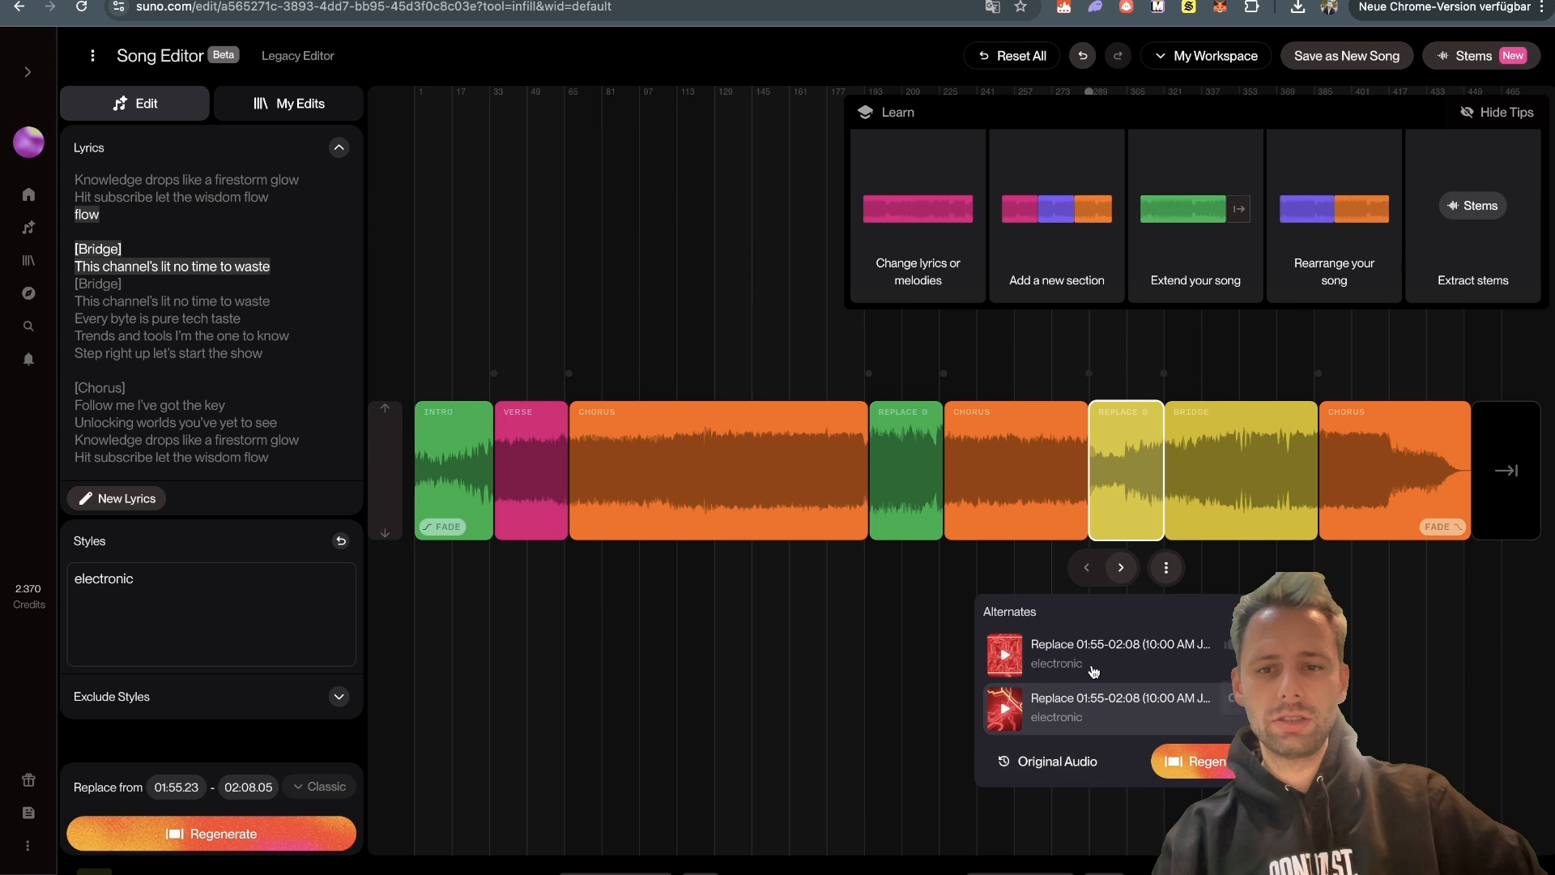
pyautogui.click(1147, 674)
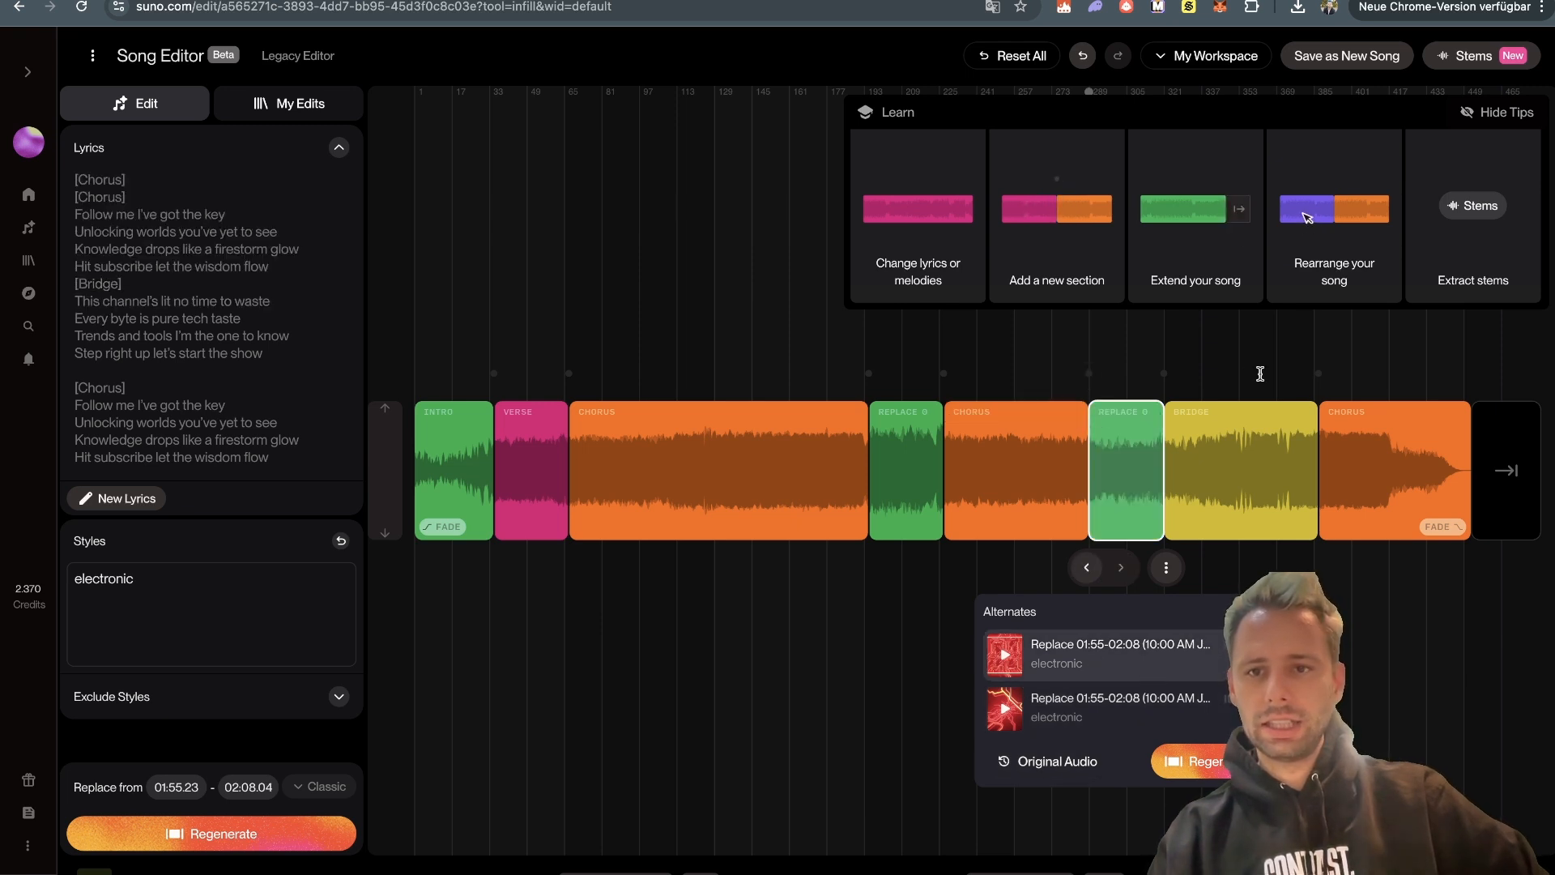
# Step: Check the extend option at the song's end and select the Bridge lyrics from "This channel's lit no time to waste" to "Every byte is pure tech taste"
pyautogui.click(1519, 463)
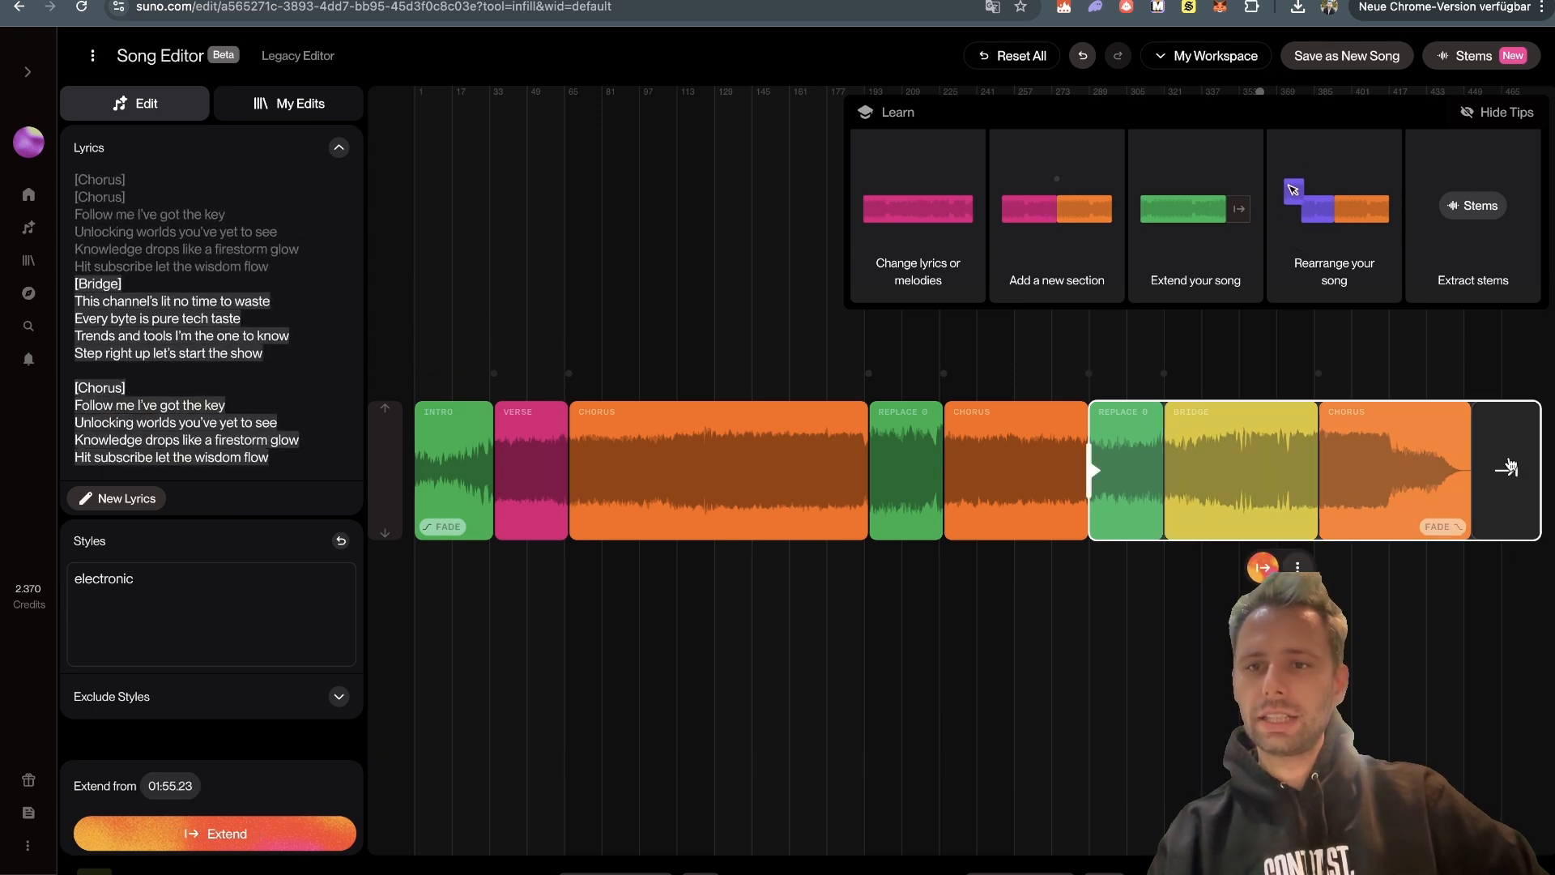
pyautogui.click(858, 724)
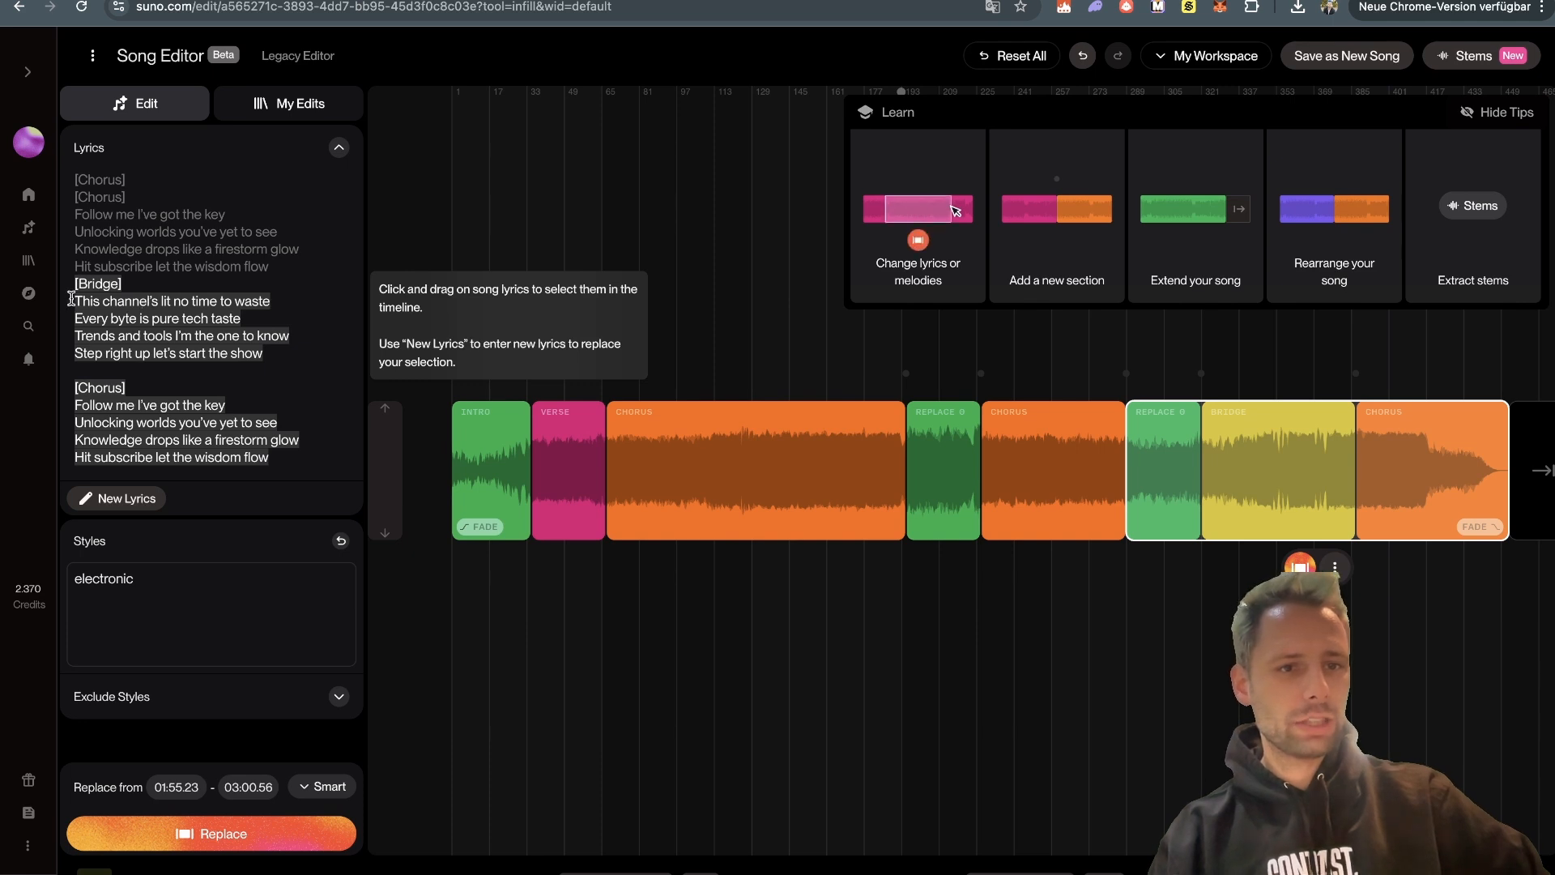
pyautogui.moveTo(67, 301); pyautogui.dragTo(258, 315)
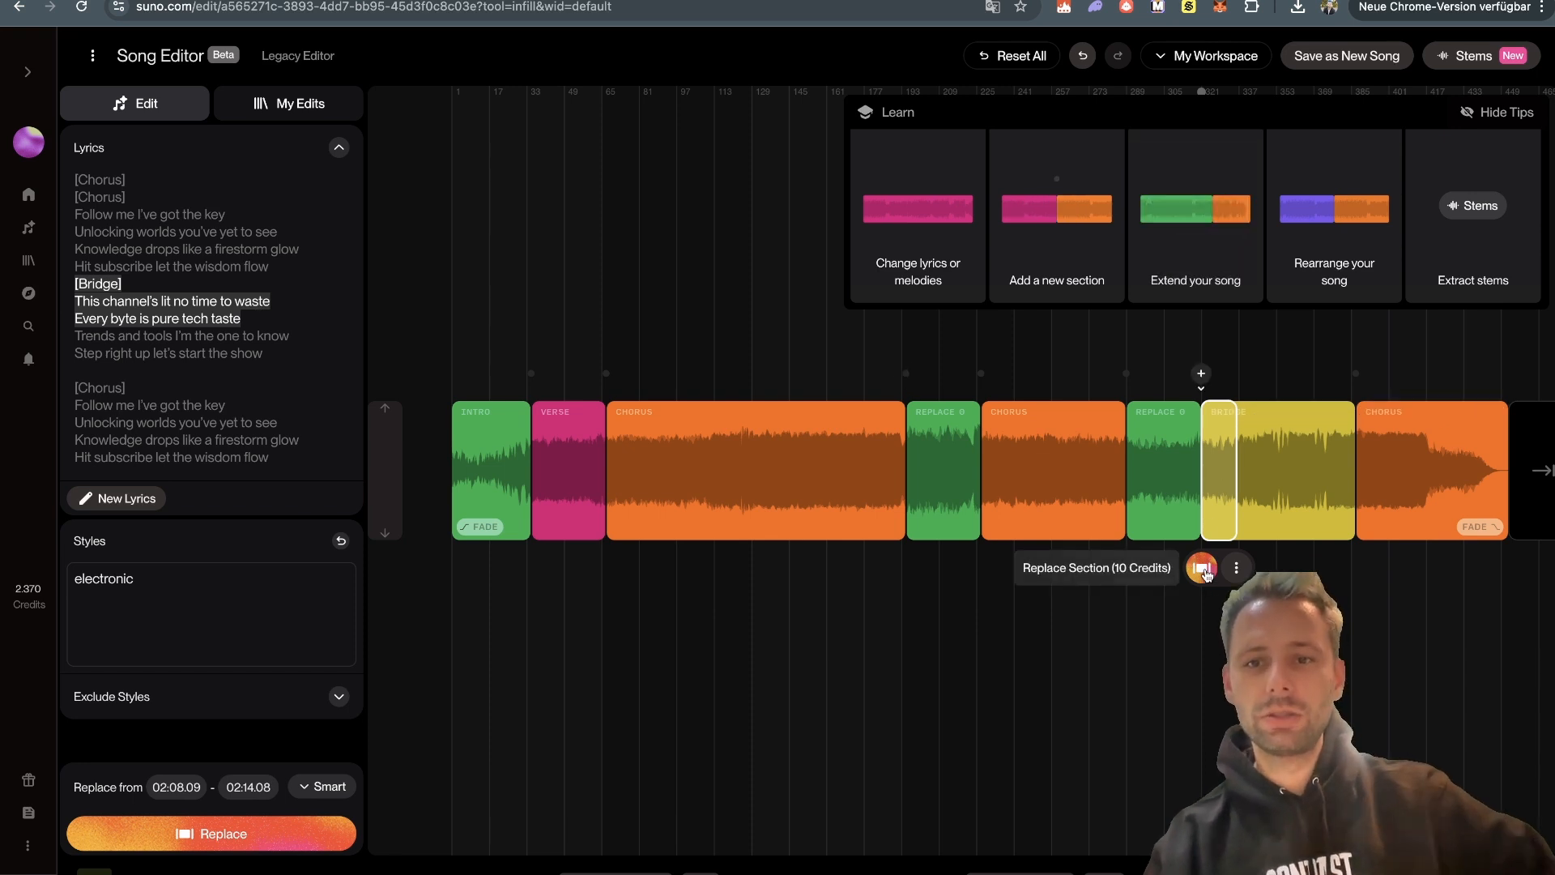
# Step: Review the list of generated replacement clips available for insertion and return to the lyrics and style settings
pyautogui.click(262, 105)
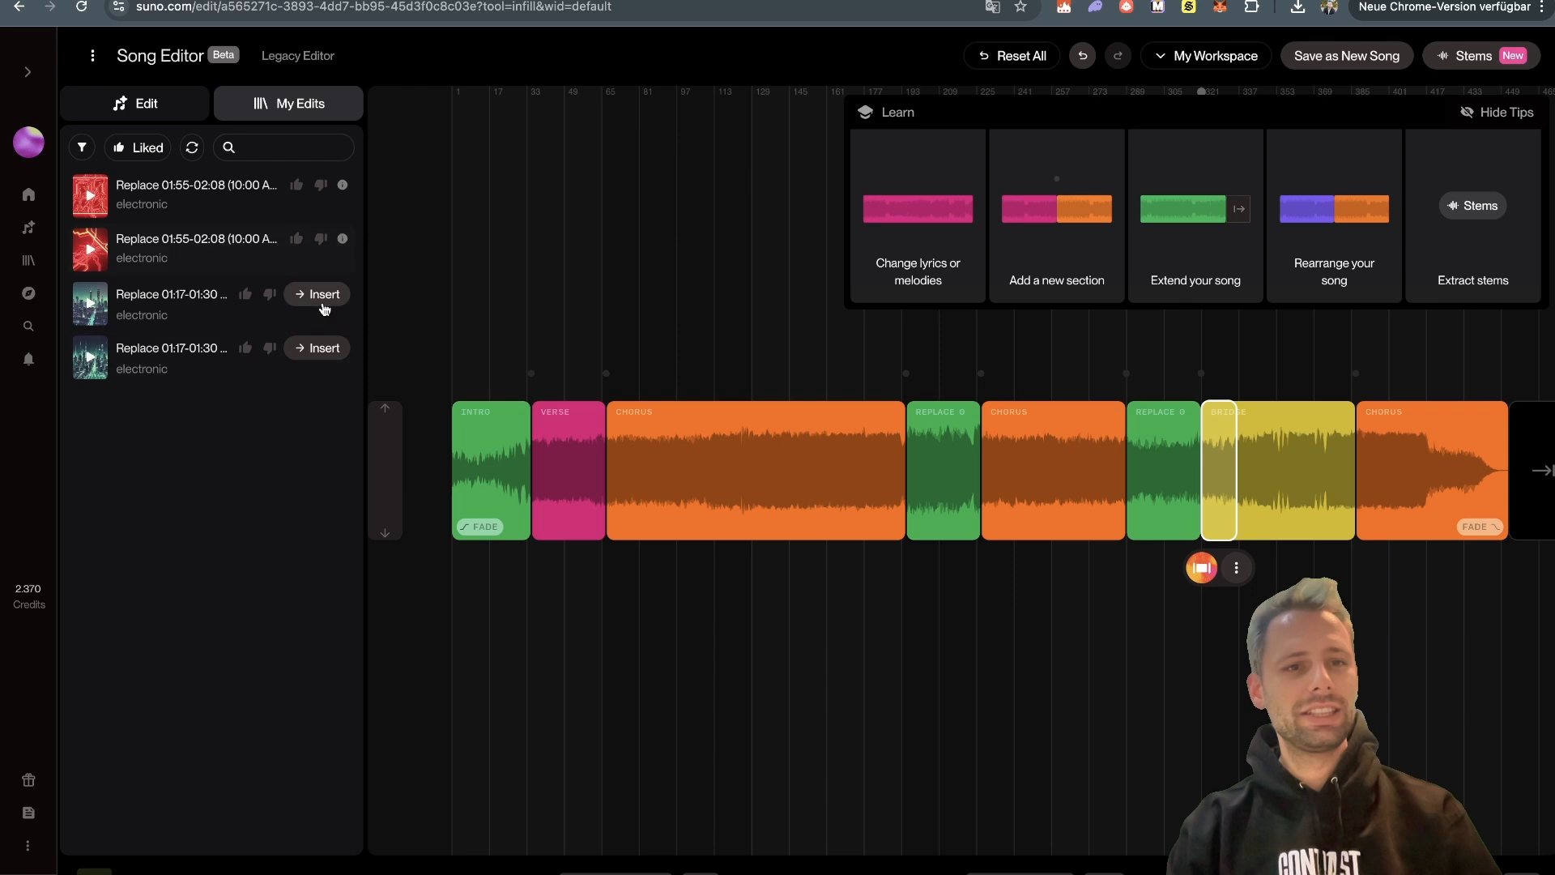
pyautogui.click(150, 105)
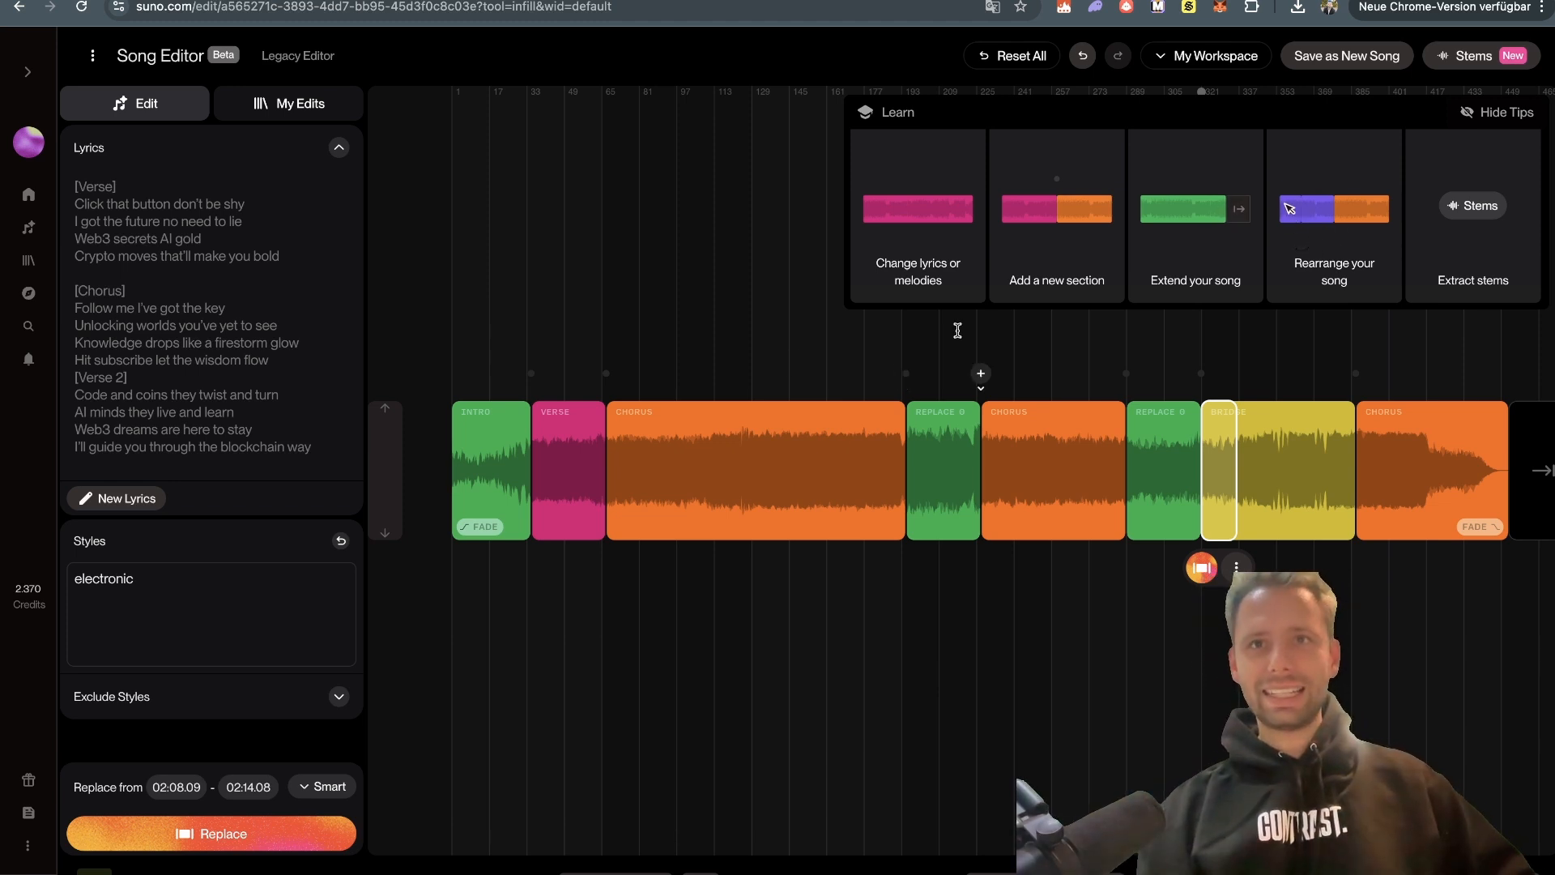
# Step: Save the edited version as a new song and extract all its detected stems
pyautogui.click(1342, 63)
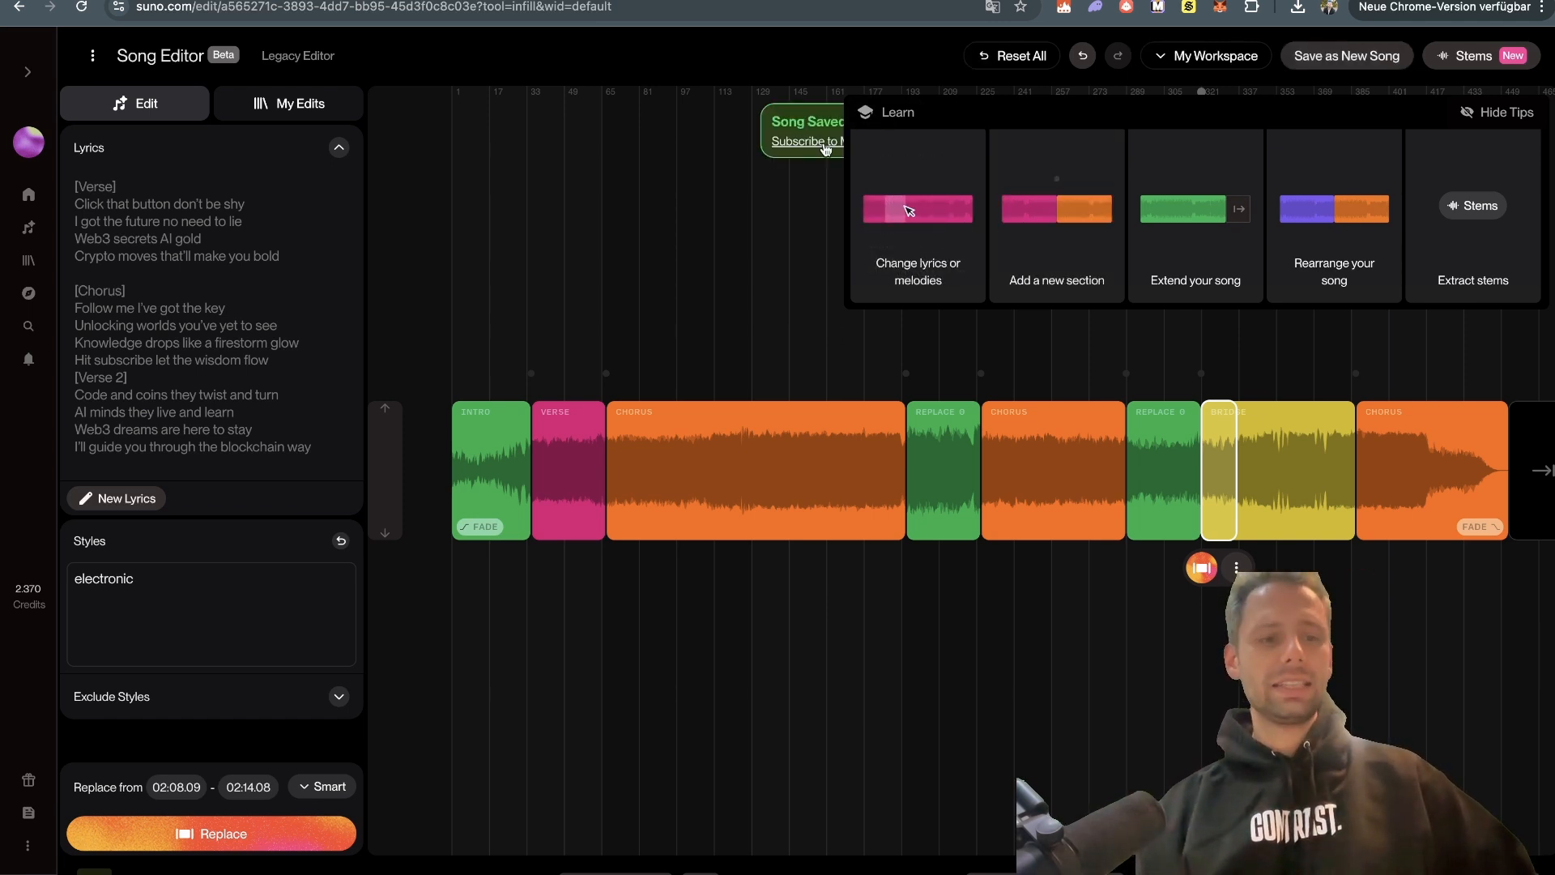
pyautogui.click(1483, 61)
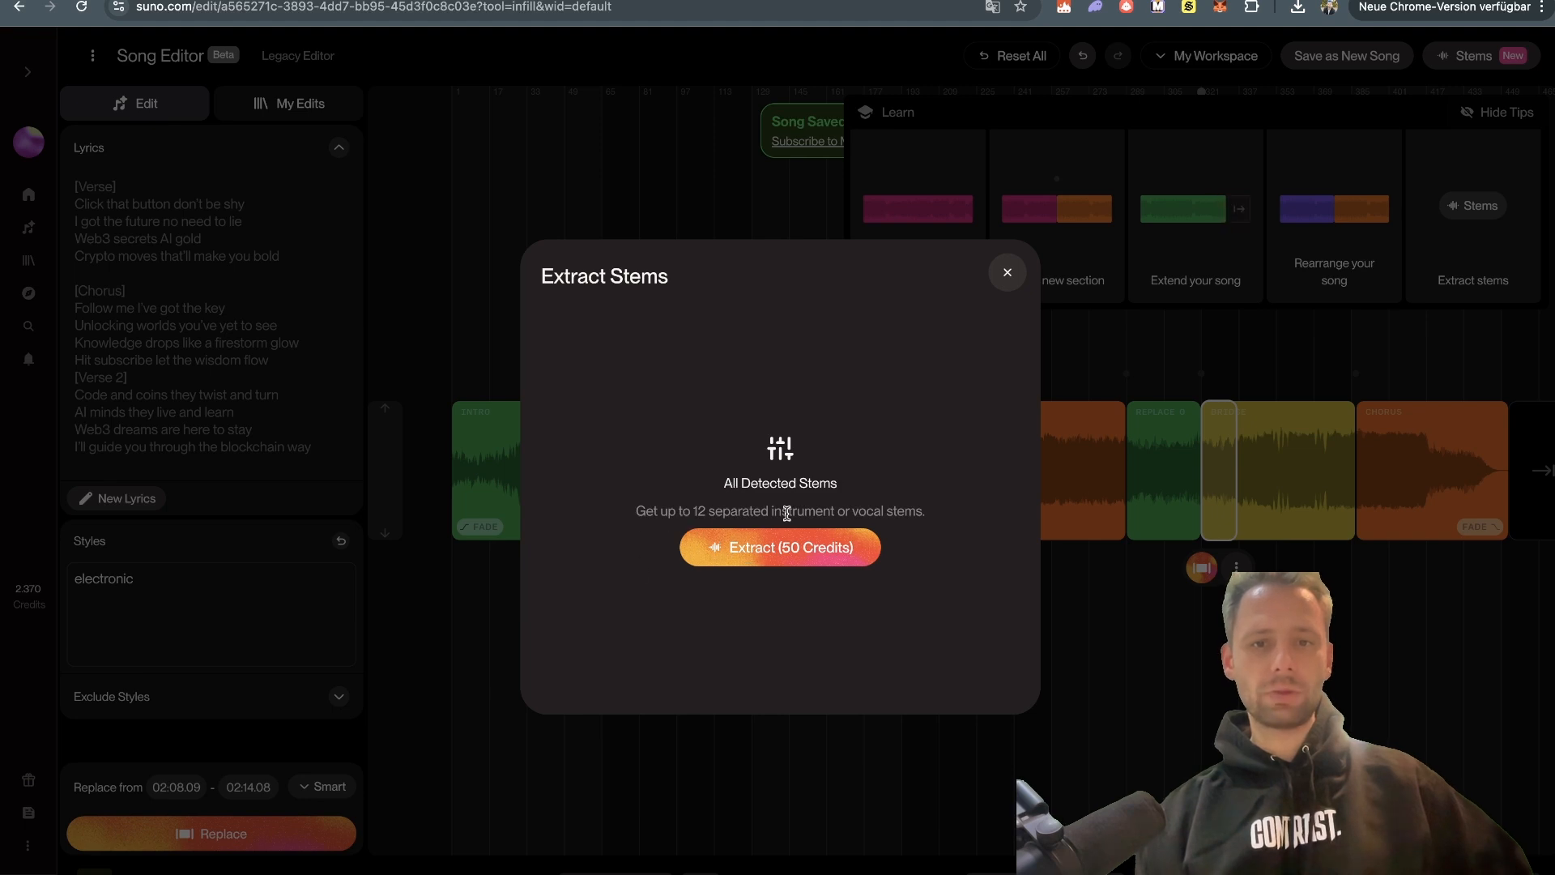
pyautogui.click(734, 558)
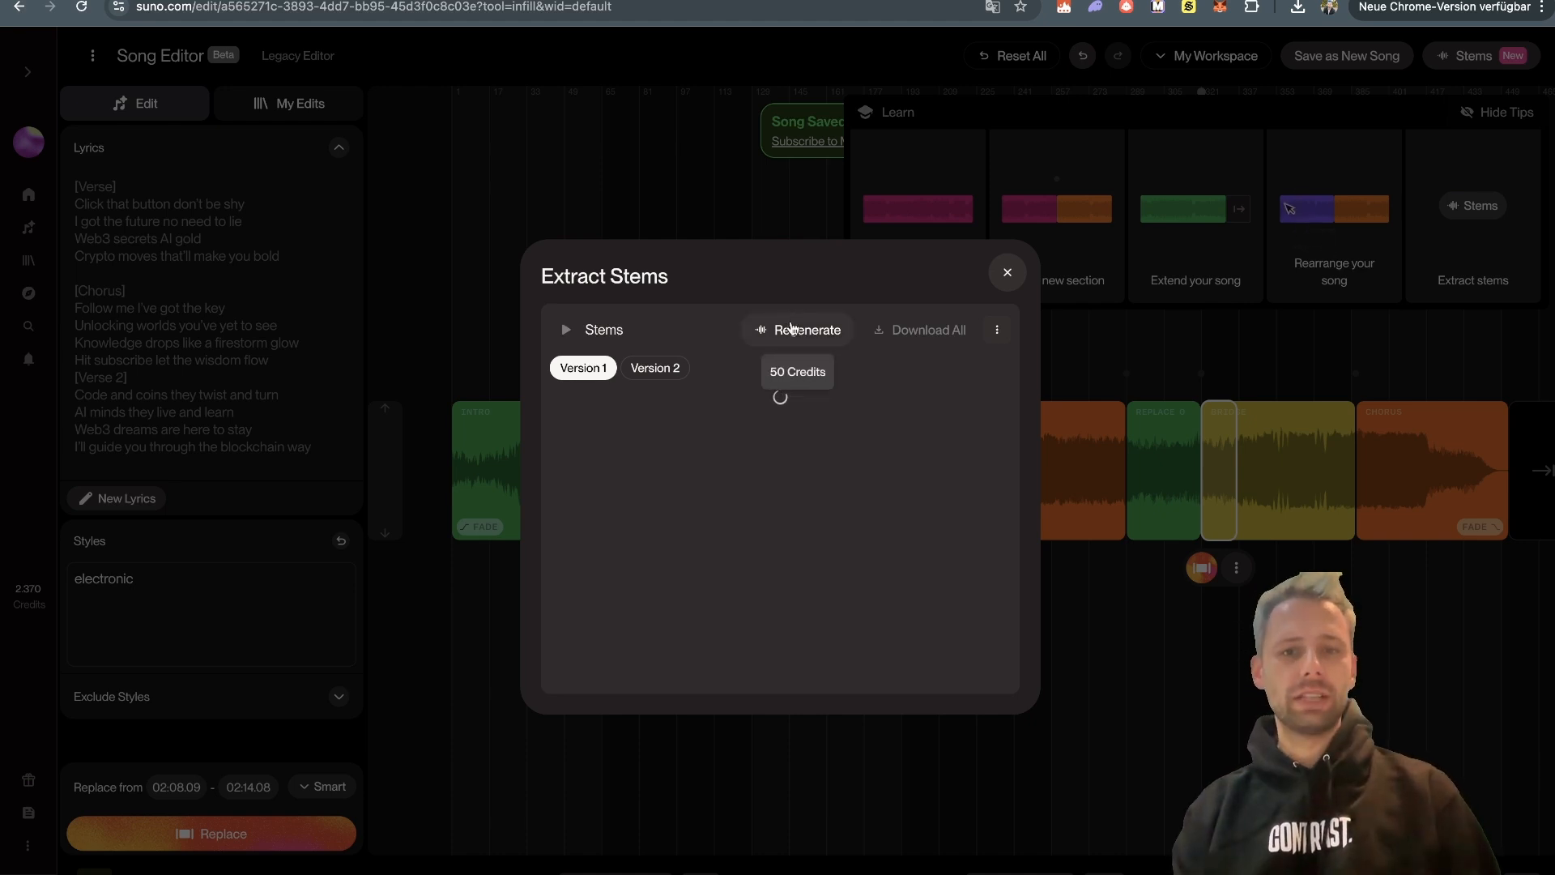
# Step: Compare the extracted stem tracks of Version 1 and Version 2, going through each list in full
pyautogui.click(655, 369)
pyautogui.click(596, 370)
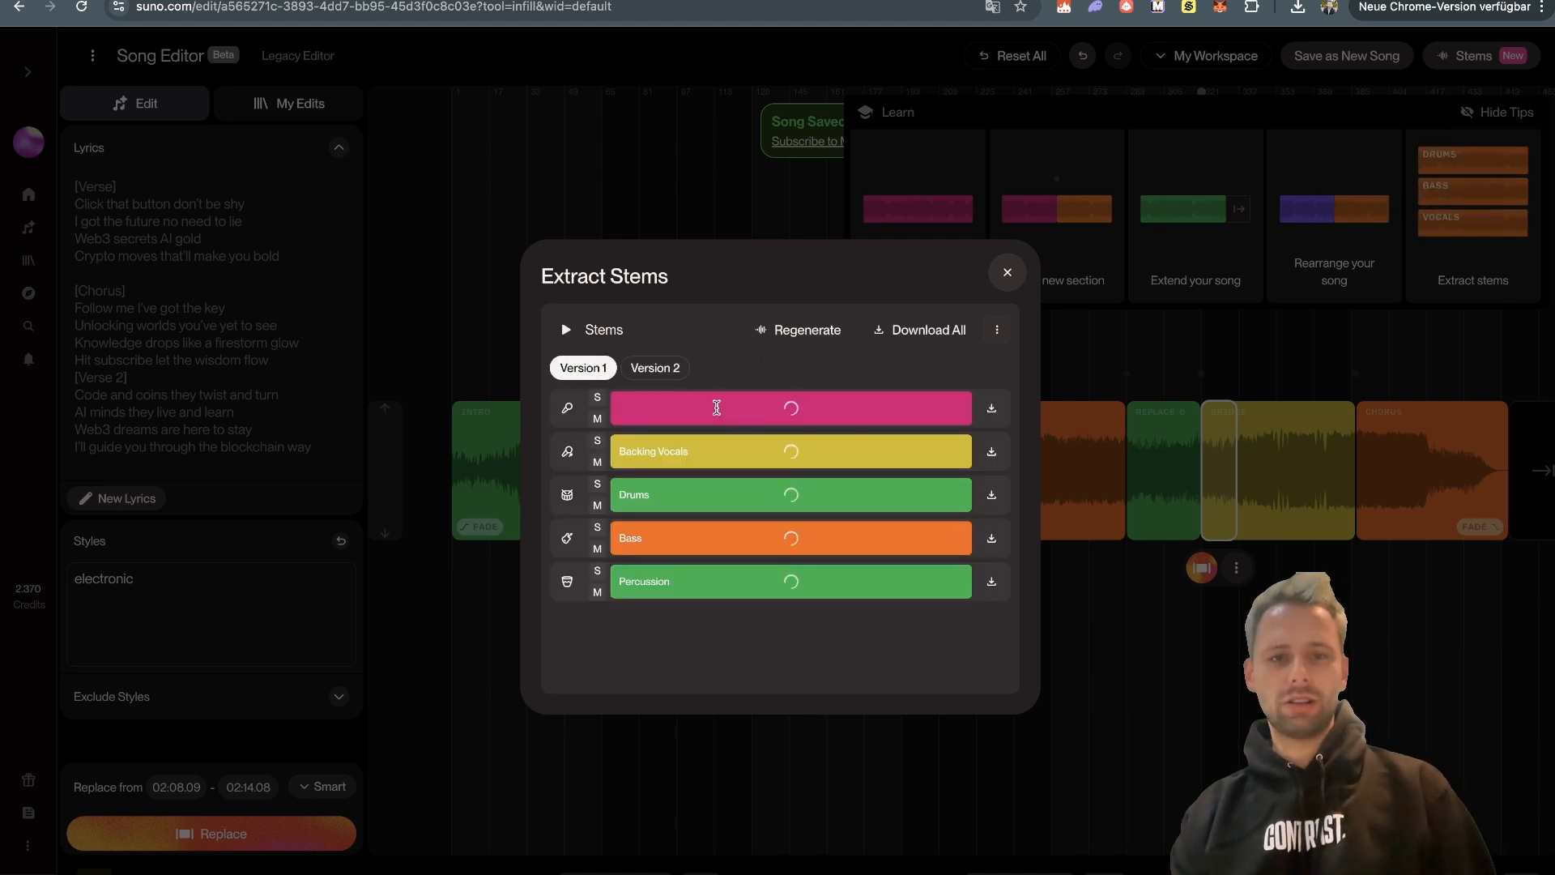
pyautogui.scroll(-1, 717, 409)
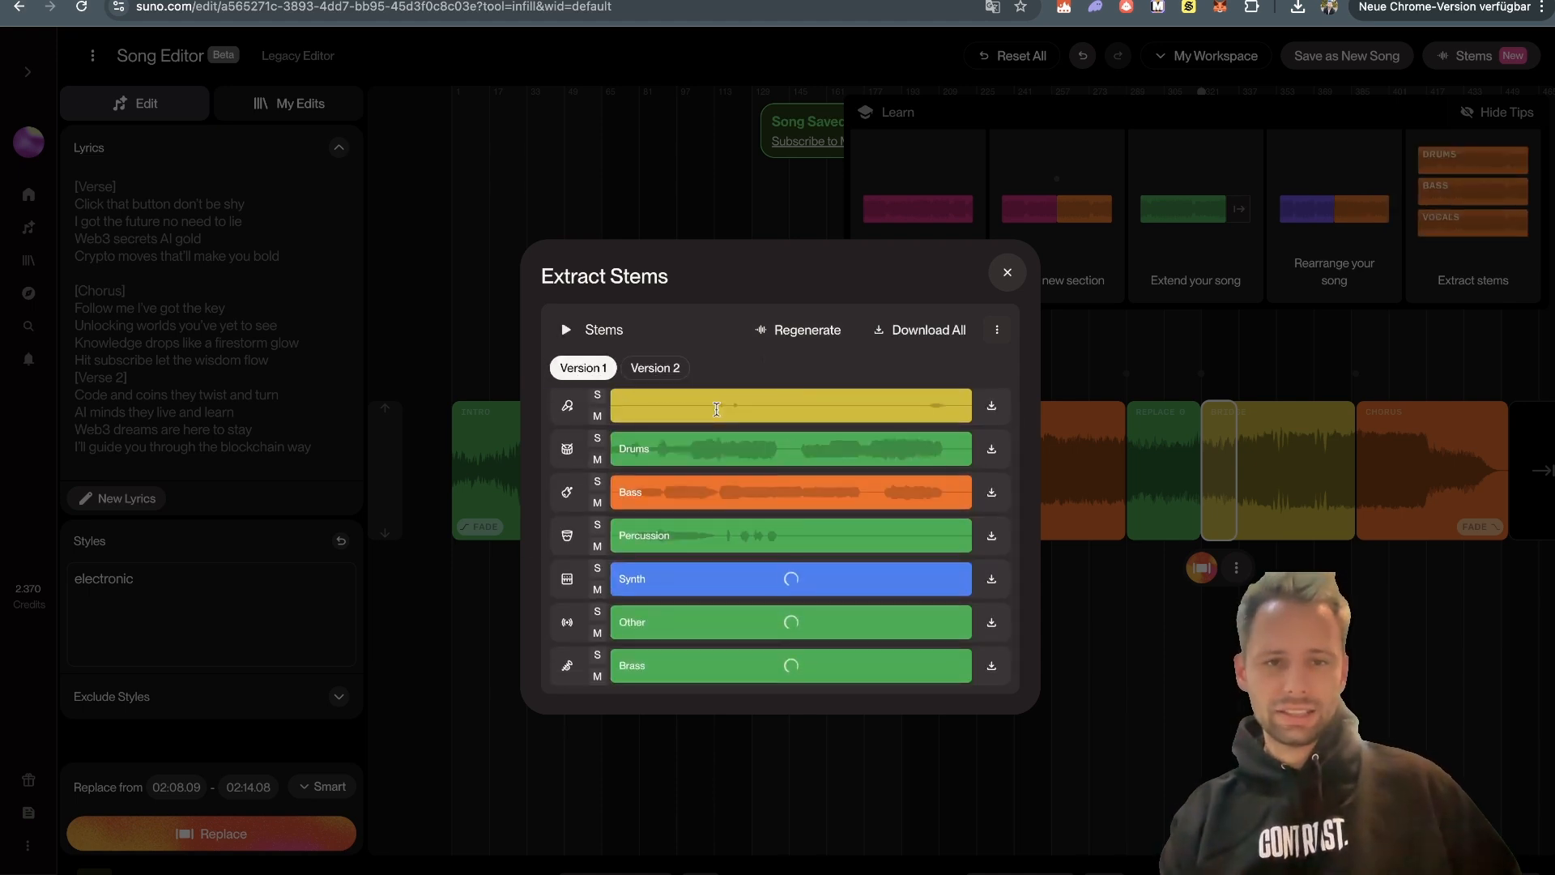
pyautogui.scroll(1, 753, 559)
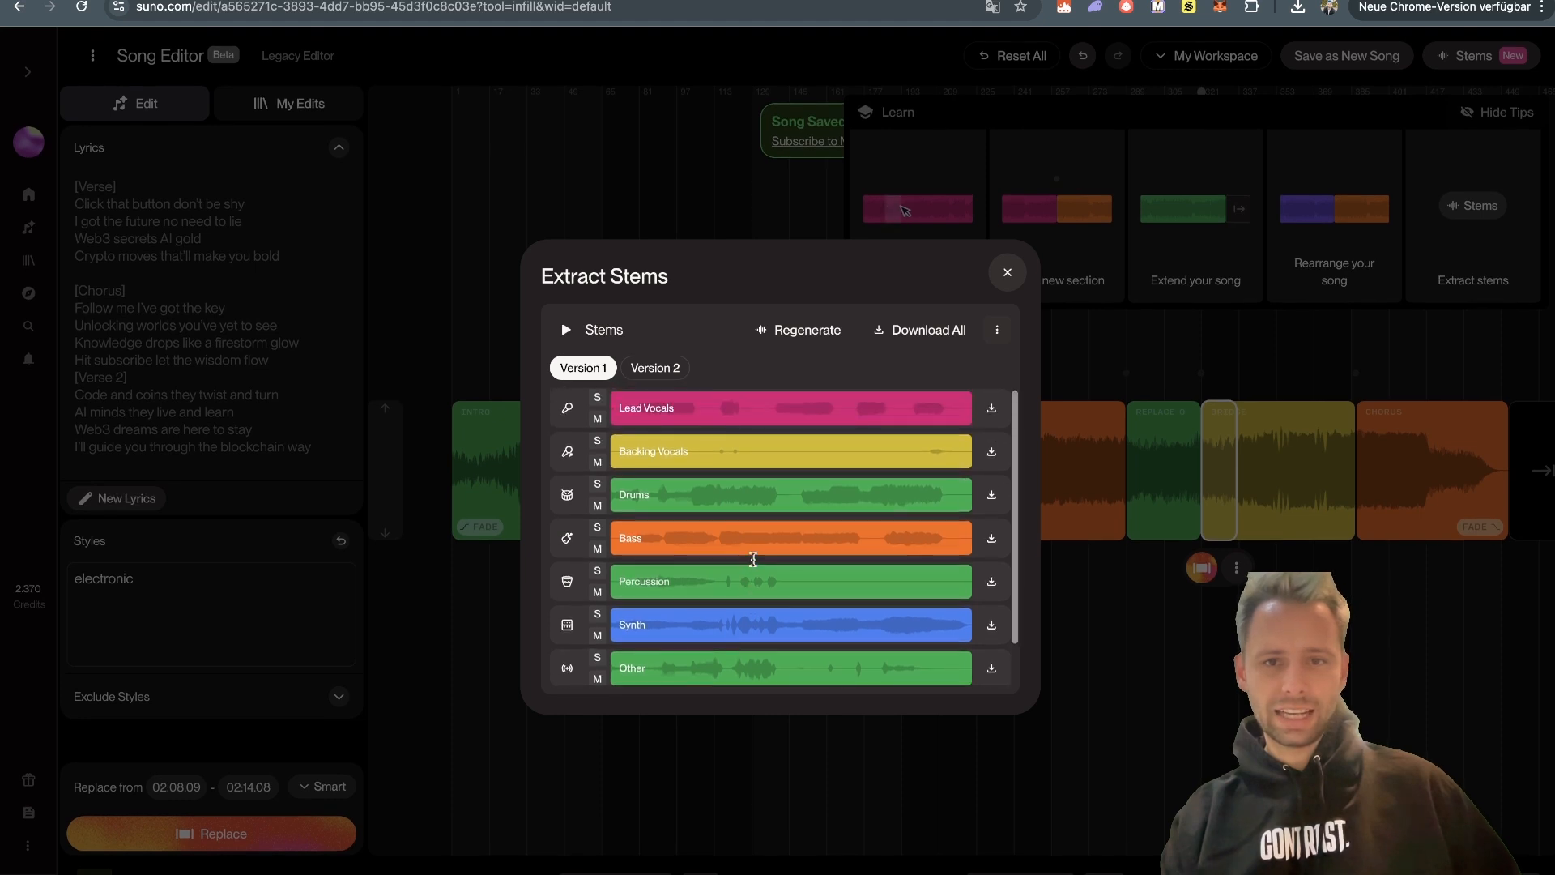
pyautogui.scroll(-1, 880, 487)
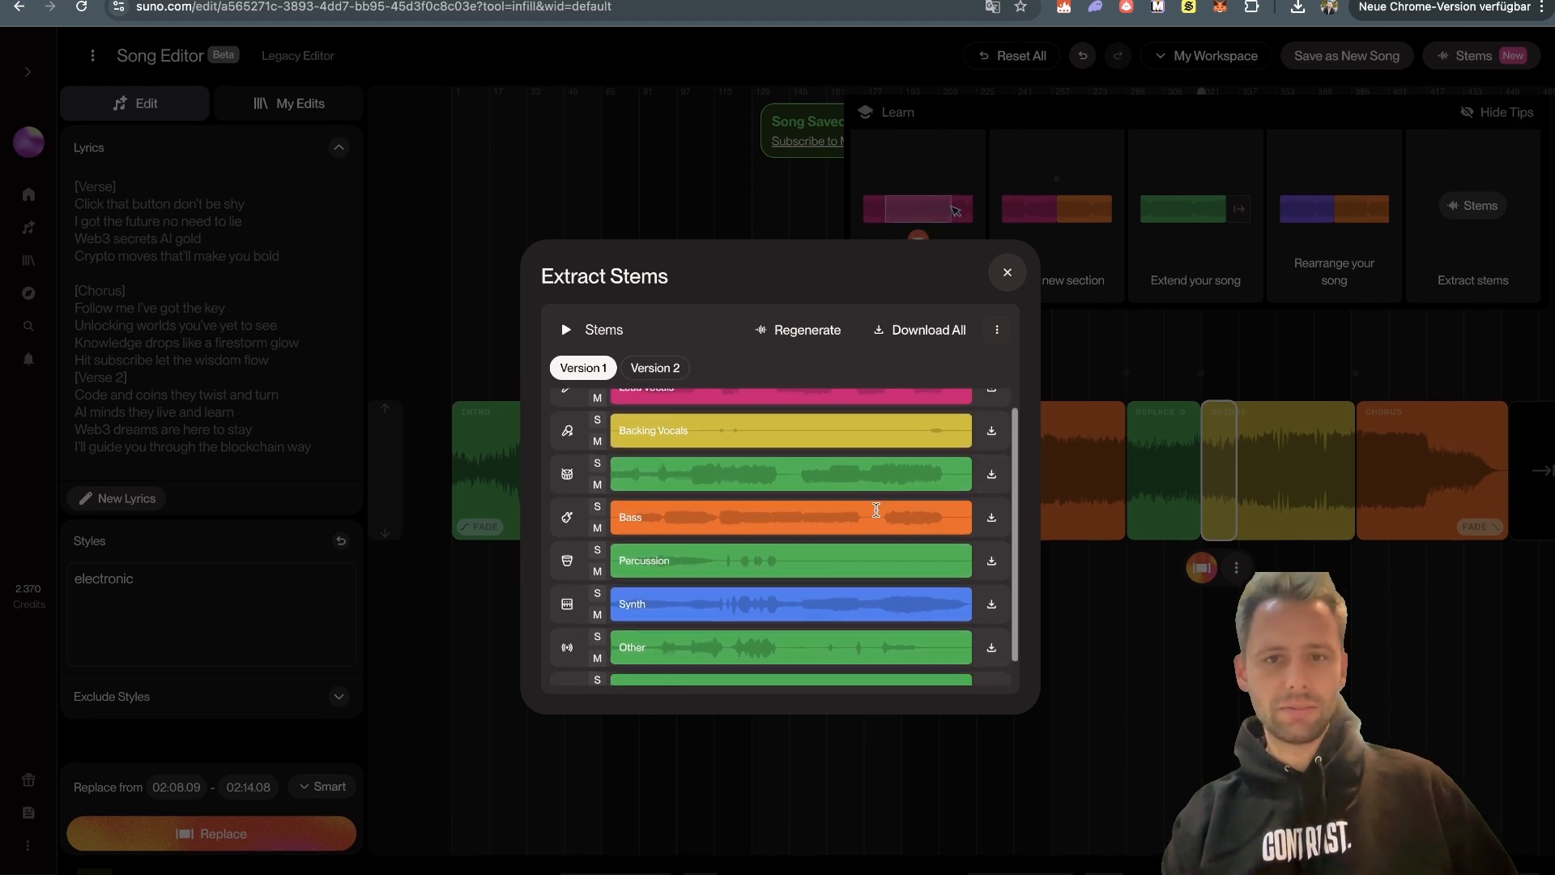
pyautogui.scroll(1, 850, 495)
pyautogui.scroll(1, 849, 495)
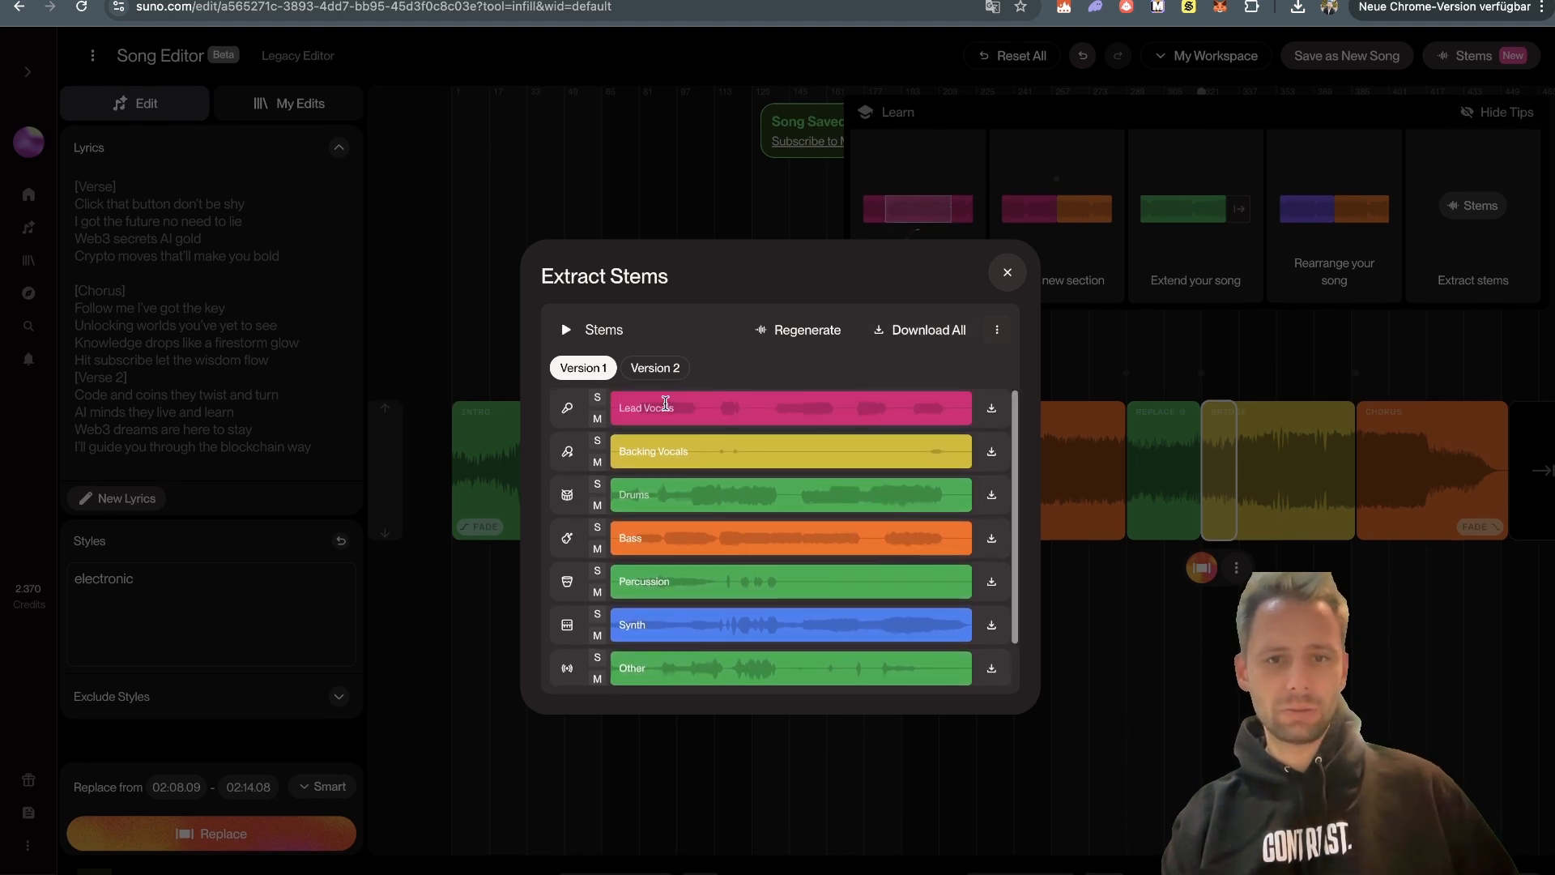
pyautogui.click(658, 369)
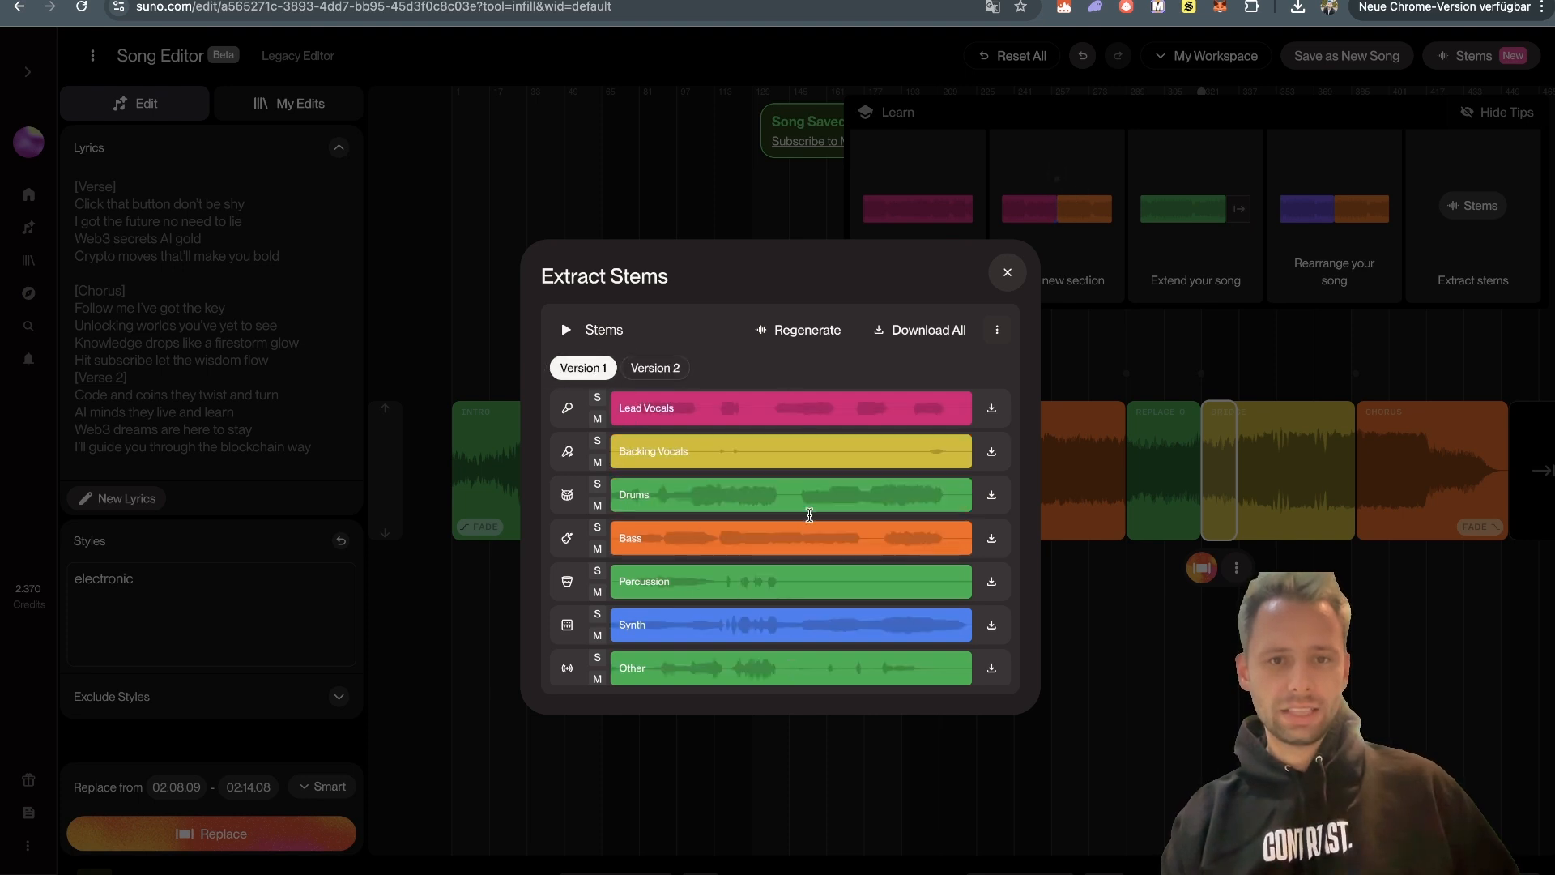
pyautogui.scroll(-2, 809, 515)
pyautogui.scroll(2, 809, 515)
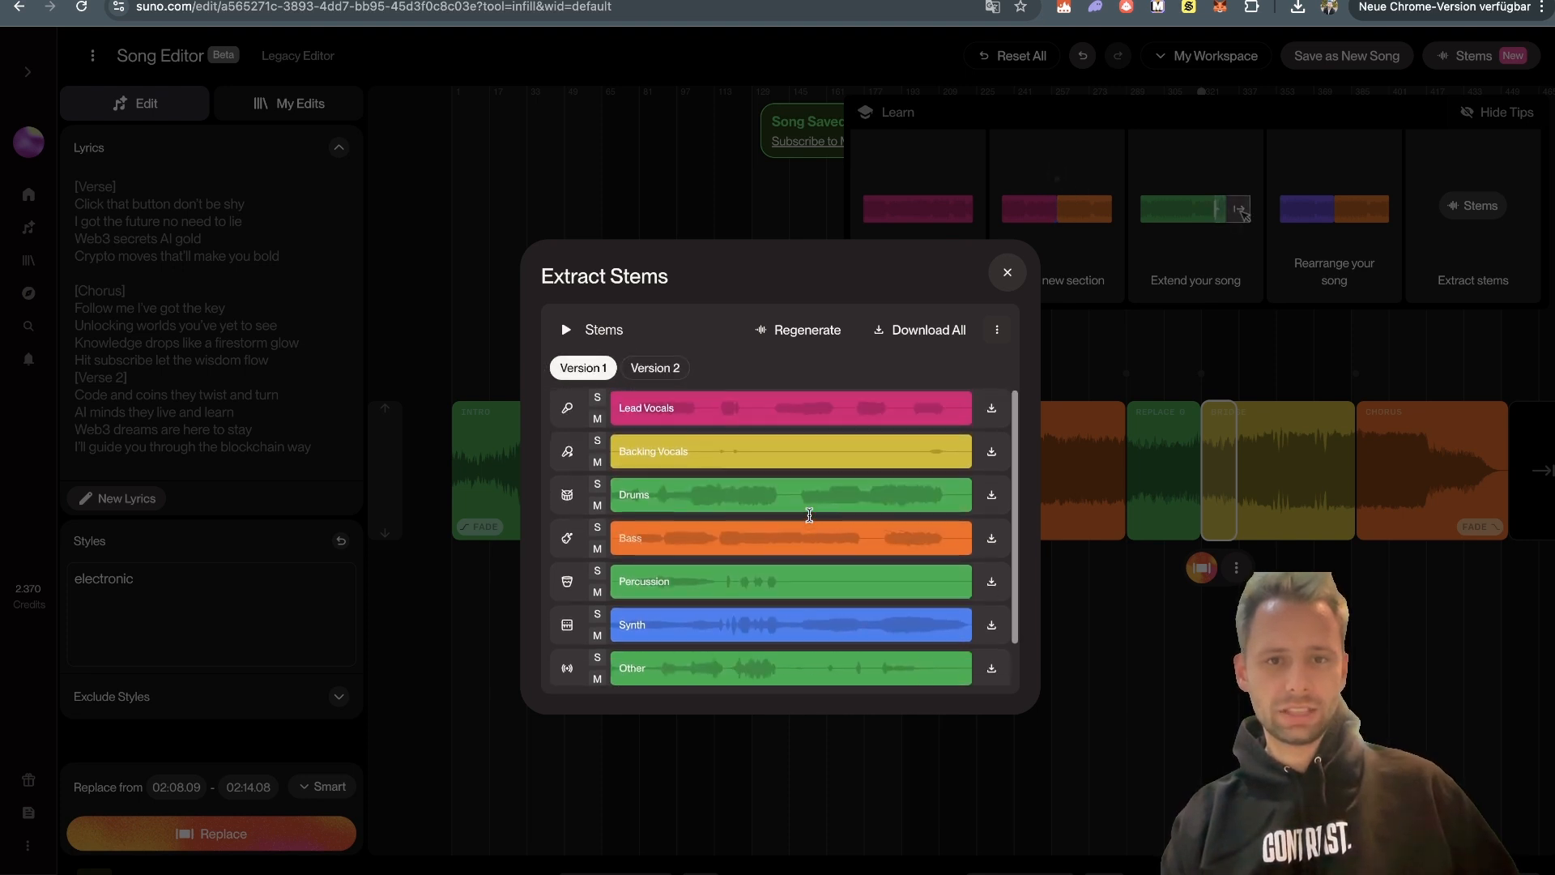
pyautogui.click(660, 370)
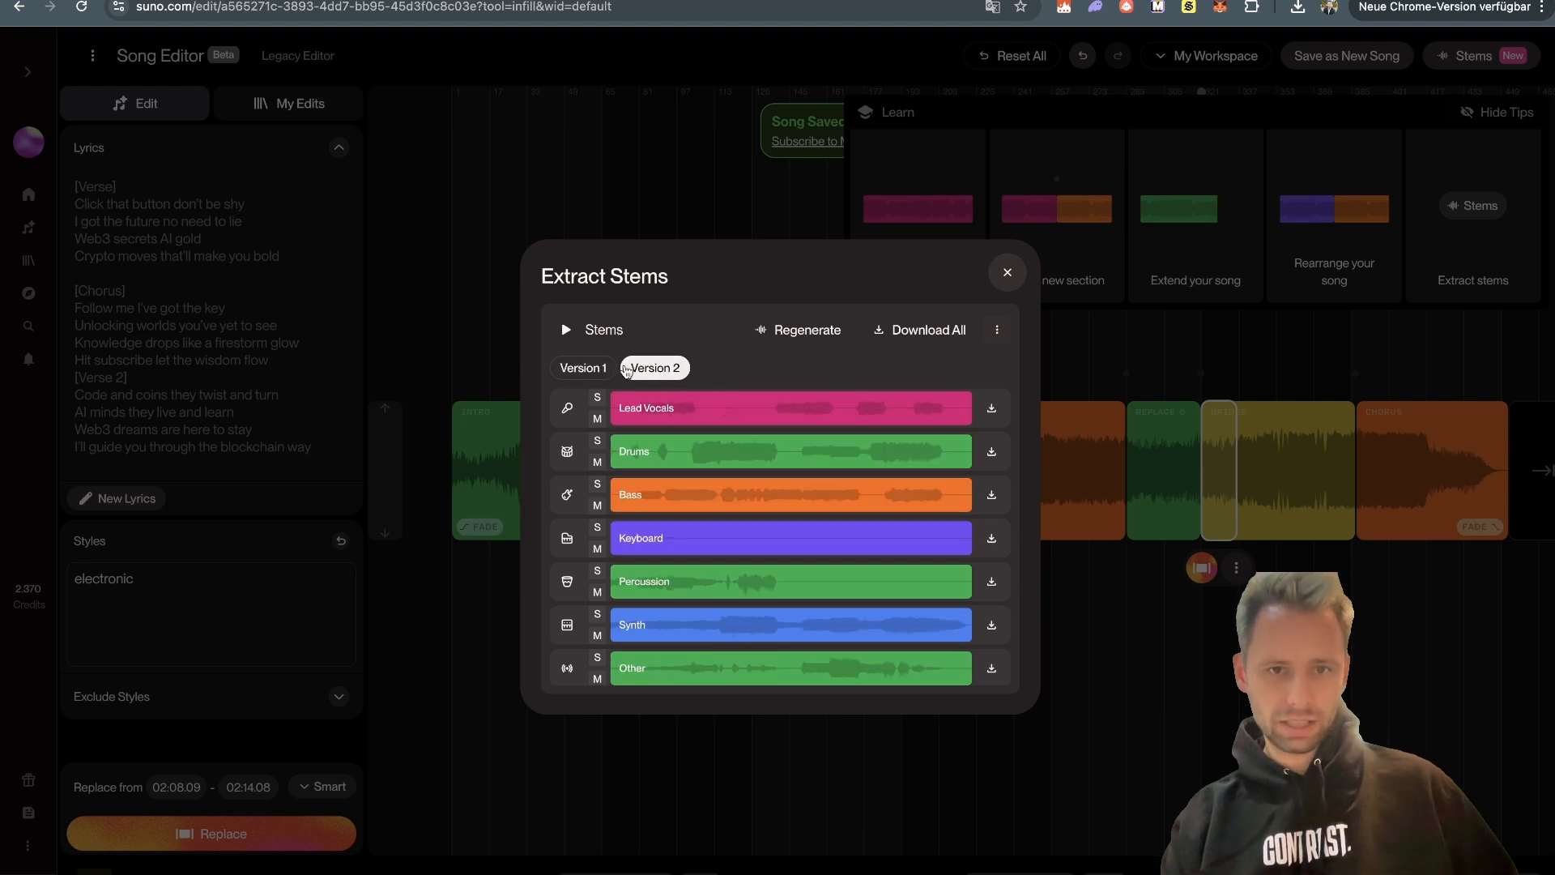
pyautogui.click(582, 369)
pyautogui.scroll(-1, 894, 631)
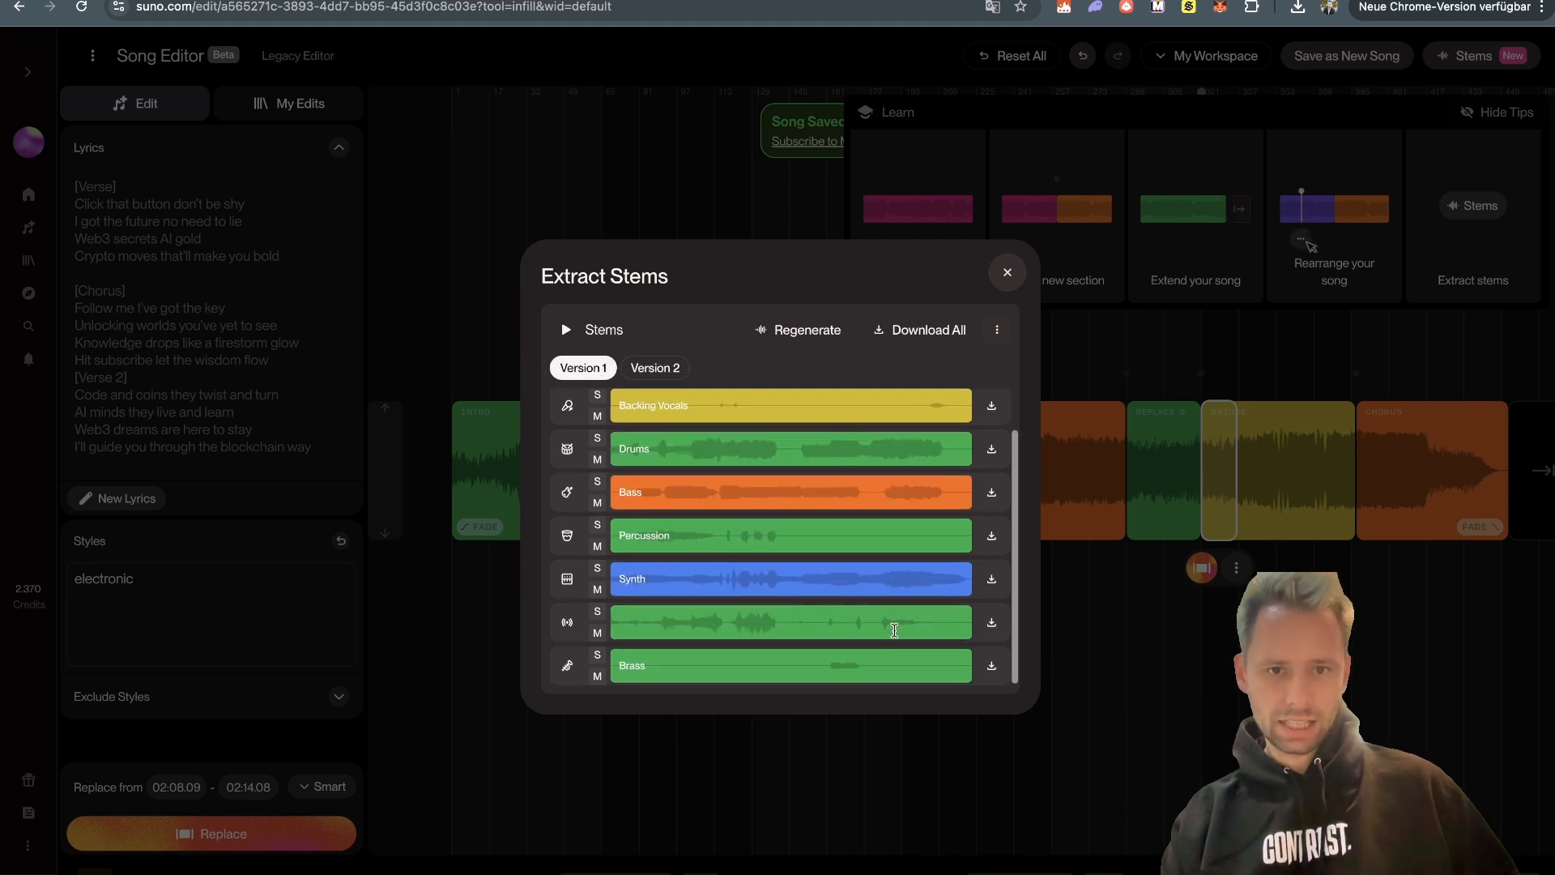
pyautogui.scroll(2, 894, 631)
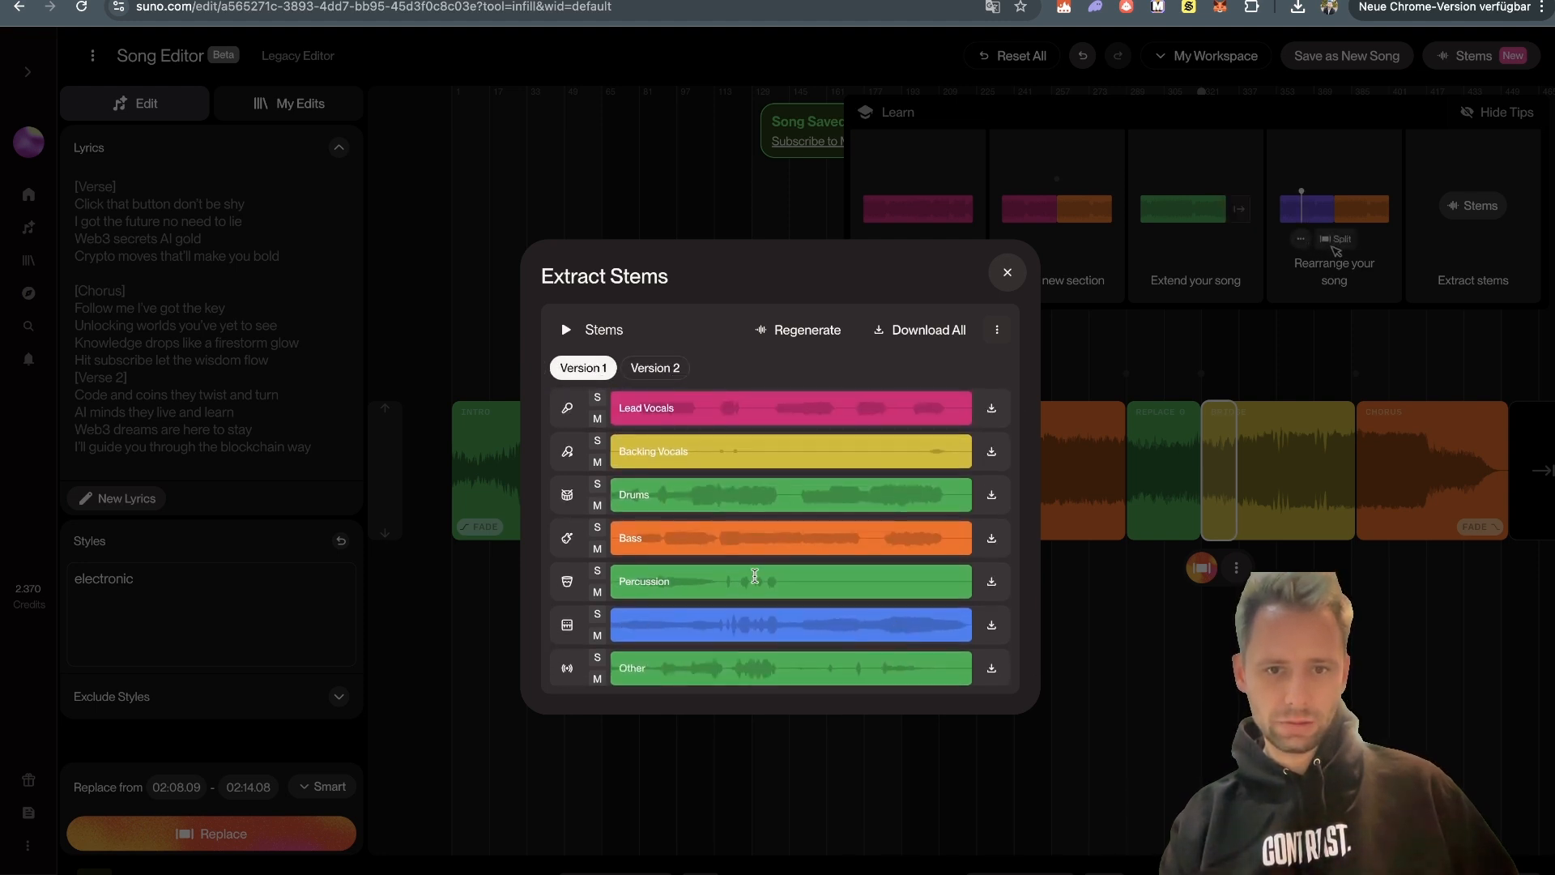
pyautogui.click(669, 371)
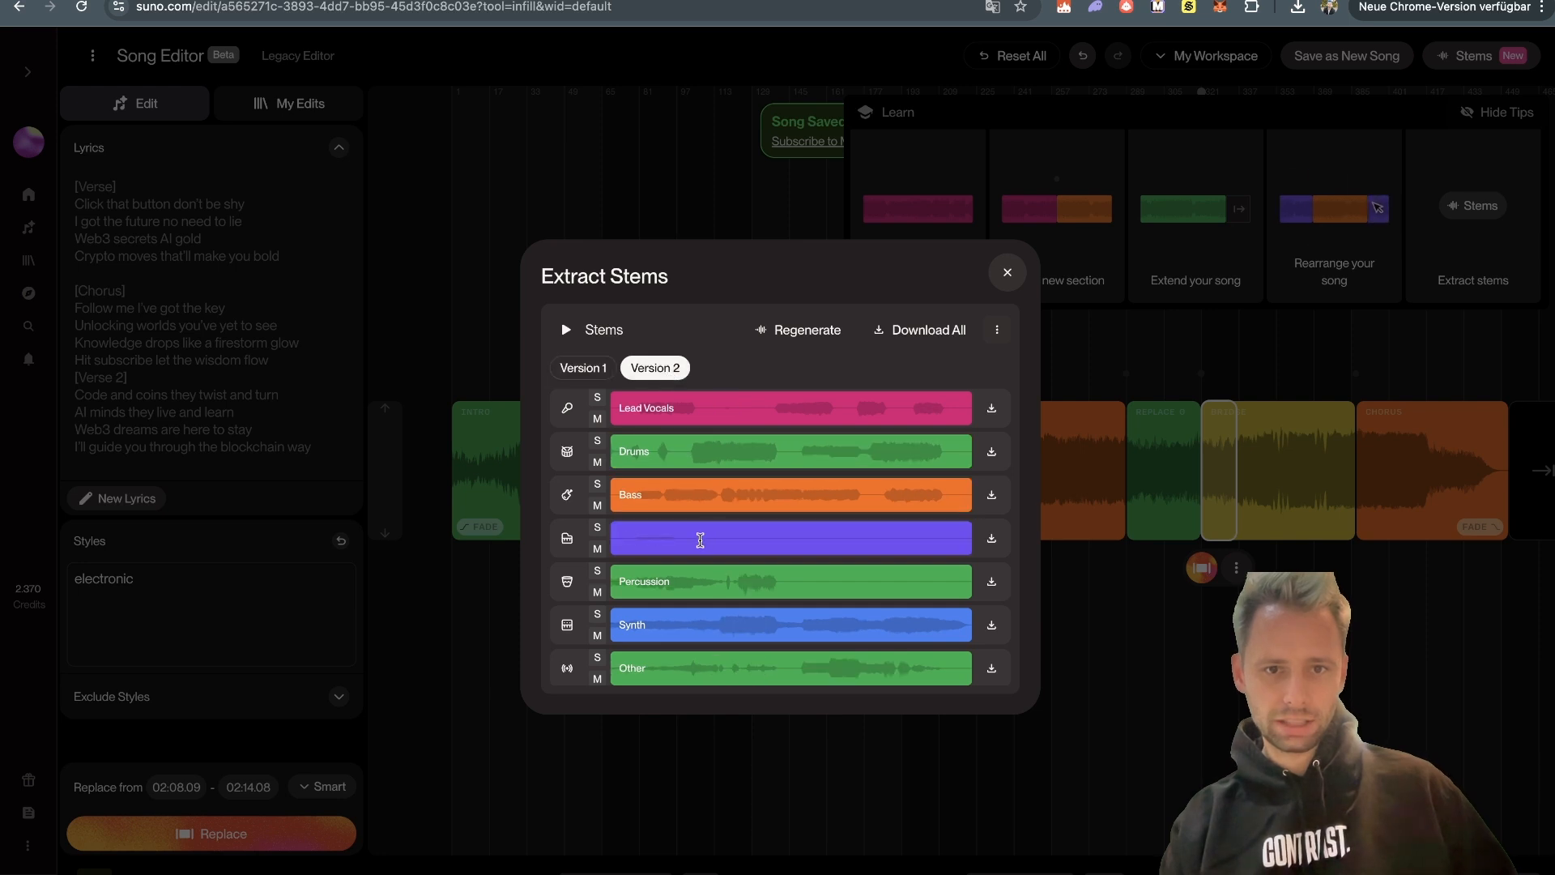
# Step: Recheck the remaining Version 2 stems, from Keyboard to Other, and the Version 1 stems down to the last track
pyautogui.scroll(-1, 701, 540)
pyautogui.scroll(1, 701, 540)
pyautogui.scroll(-1, 700, 540)
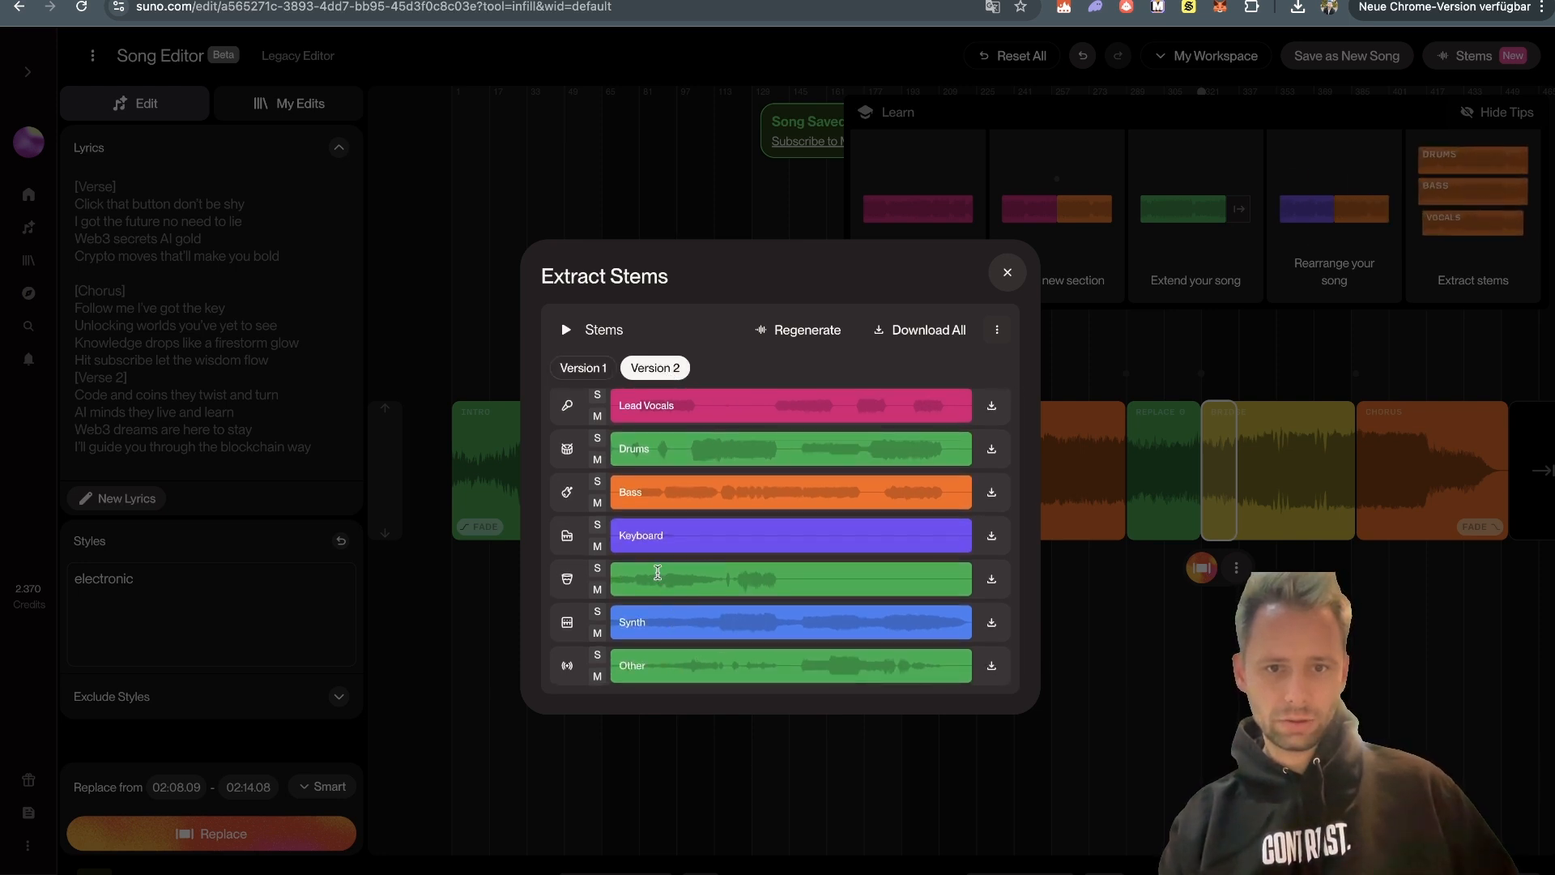
pyautogui.click(585, 369)
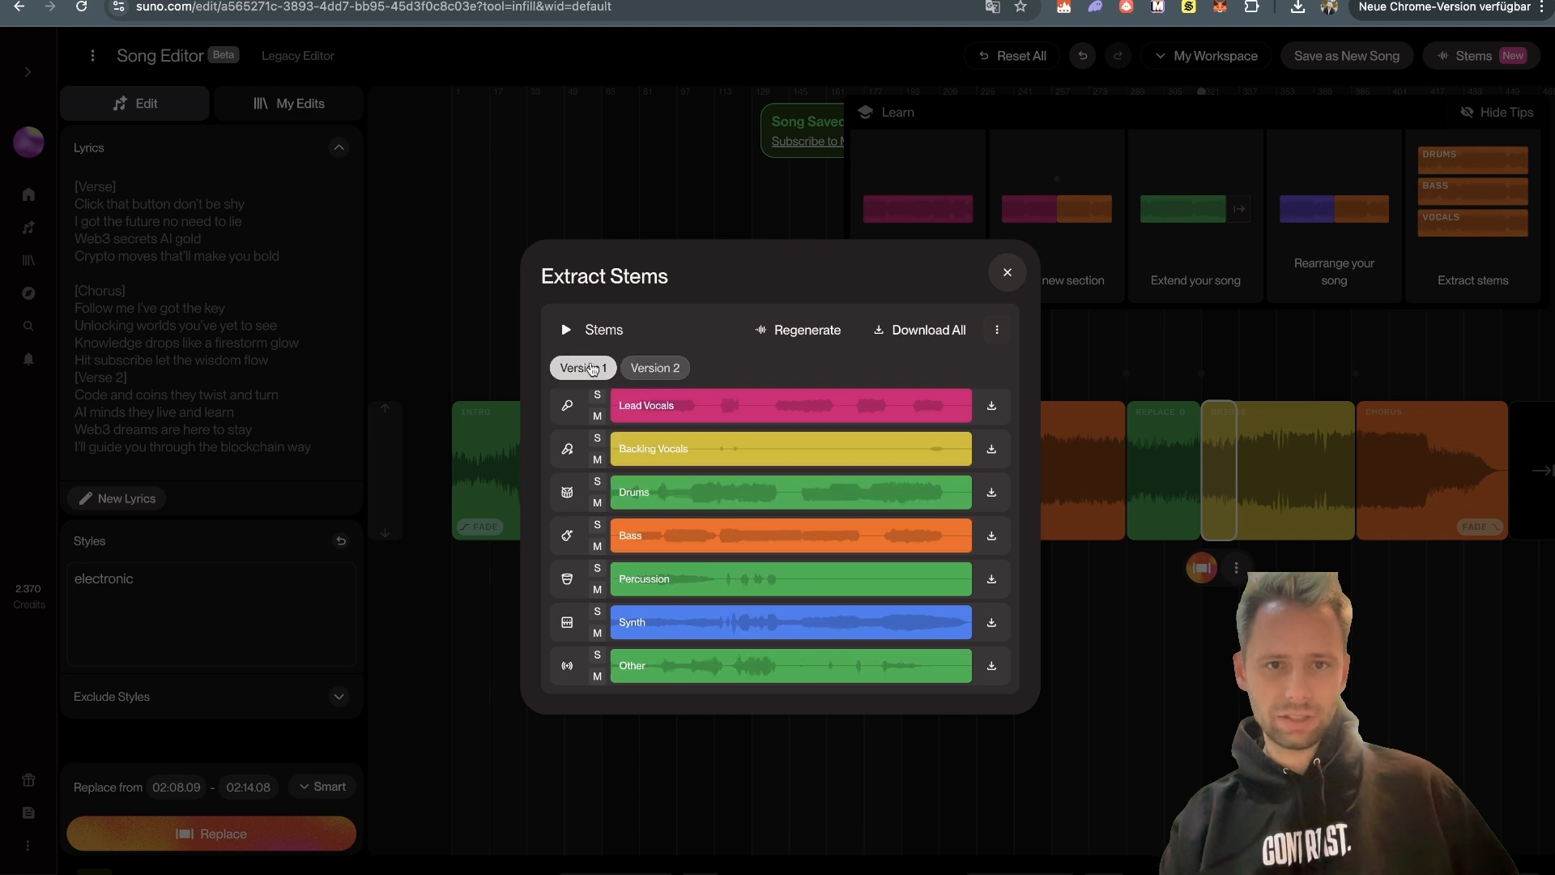
pyautogui.scroll(1, 812, 502)
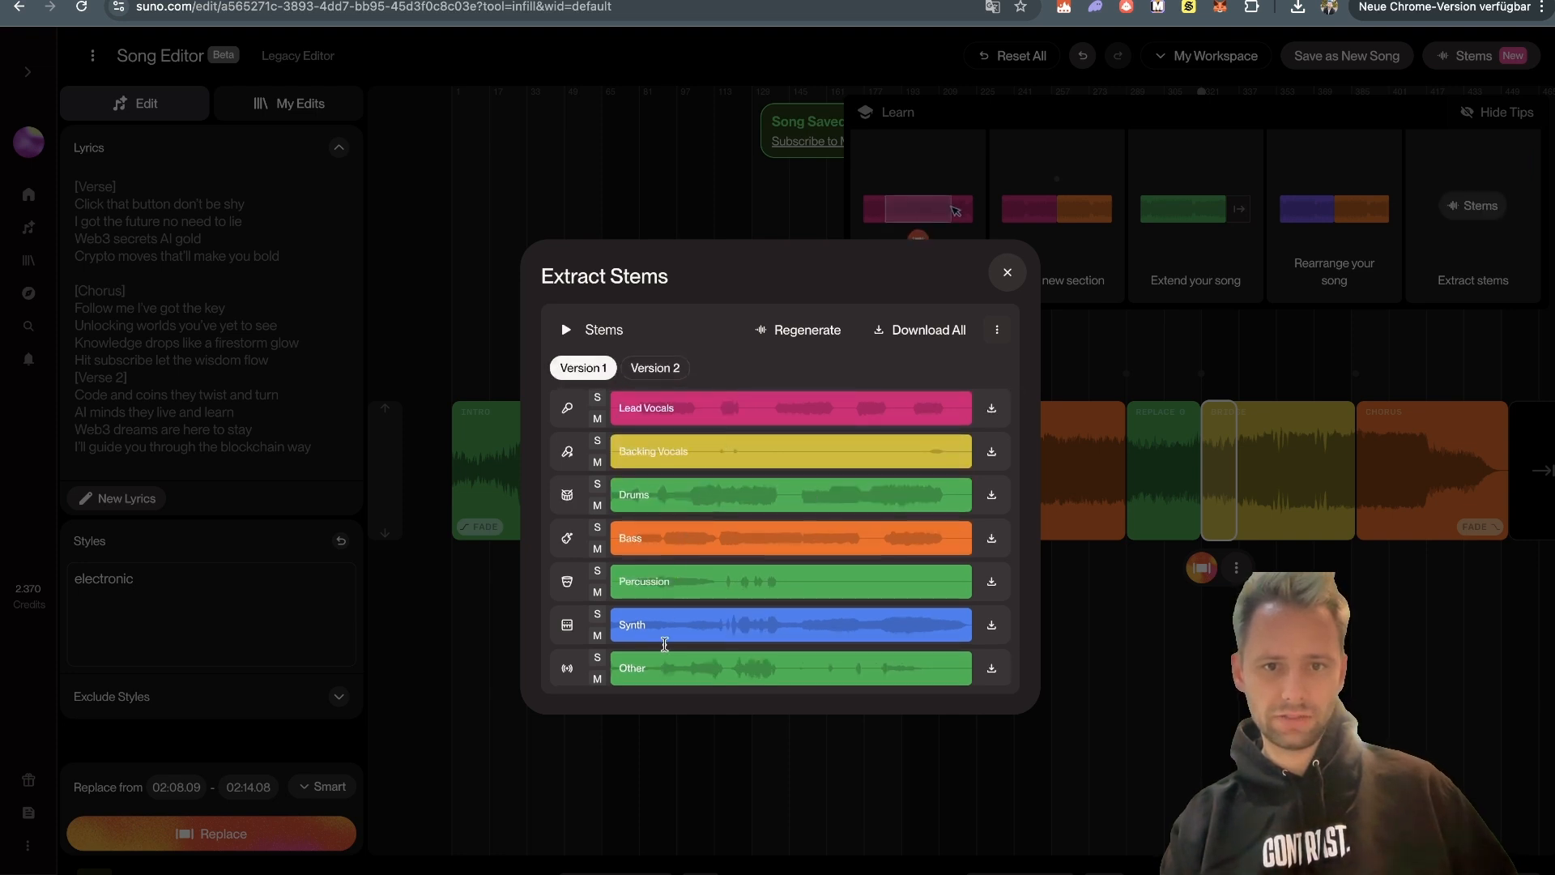
pyautogui.scroll(-1, 664, 647)
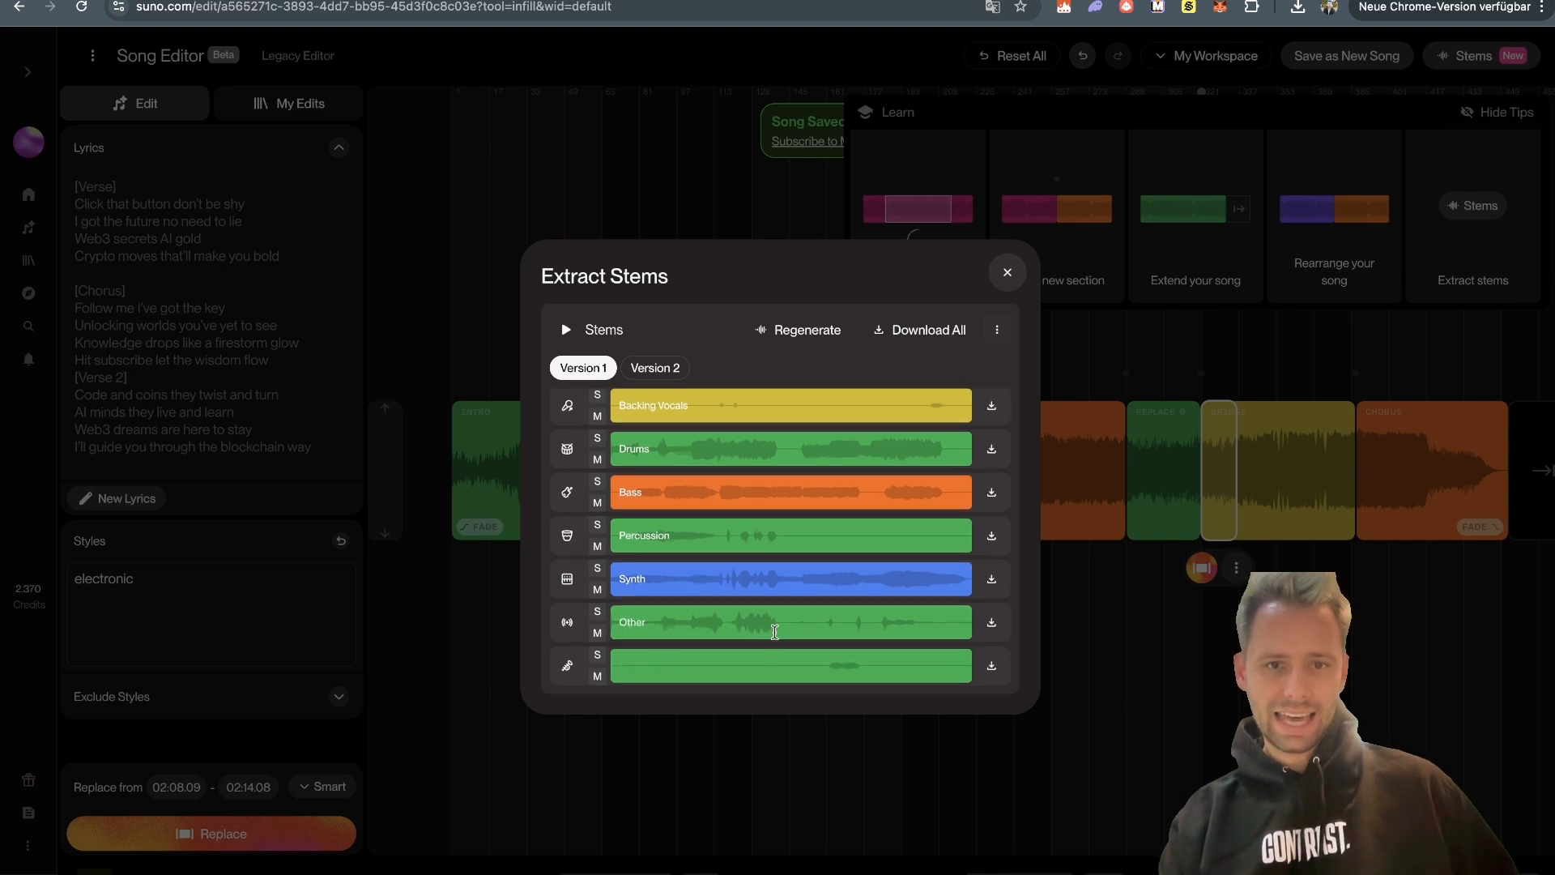
pyautogui.scroll(1, 766, 526)
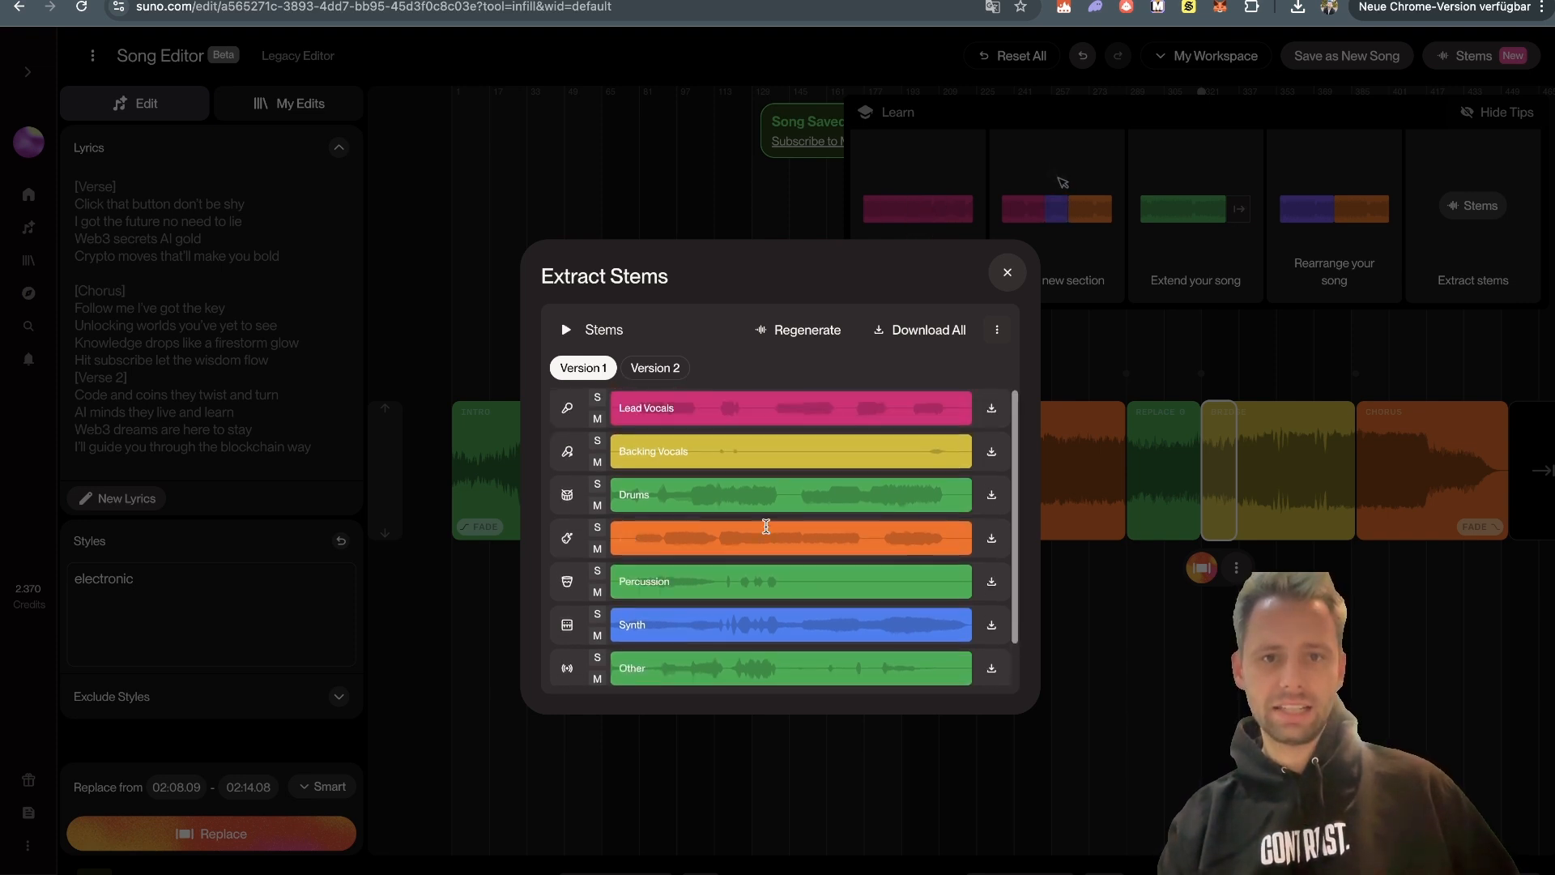
# Step: Solo the Lead Vocals stem in Version 1 and listen to the same passage in Version 2
pyautogui.click(670, 405)
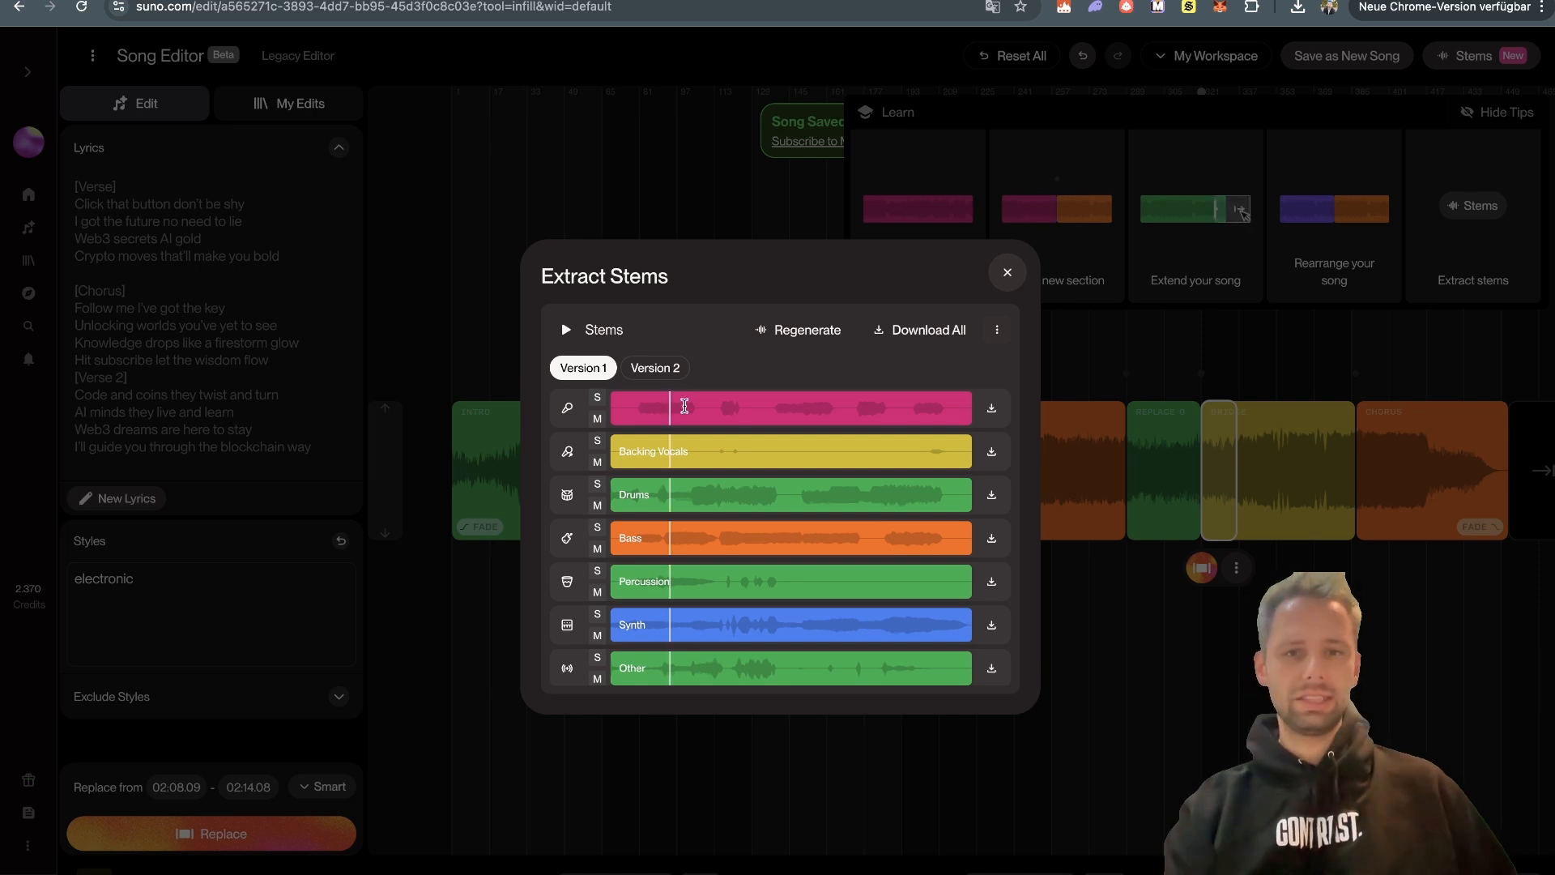
pyautogui.click(598, 400)
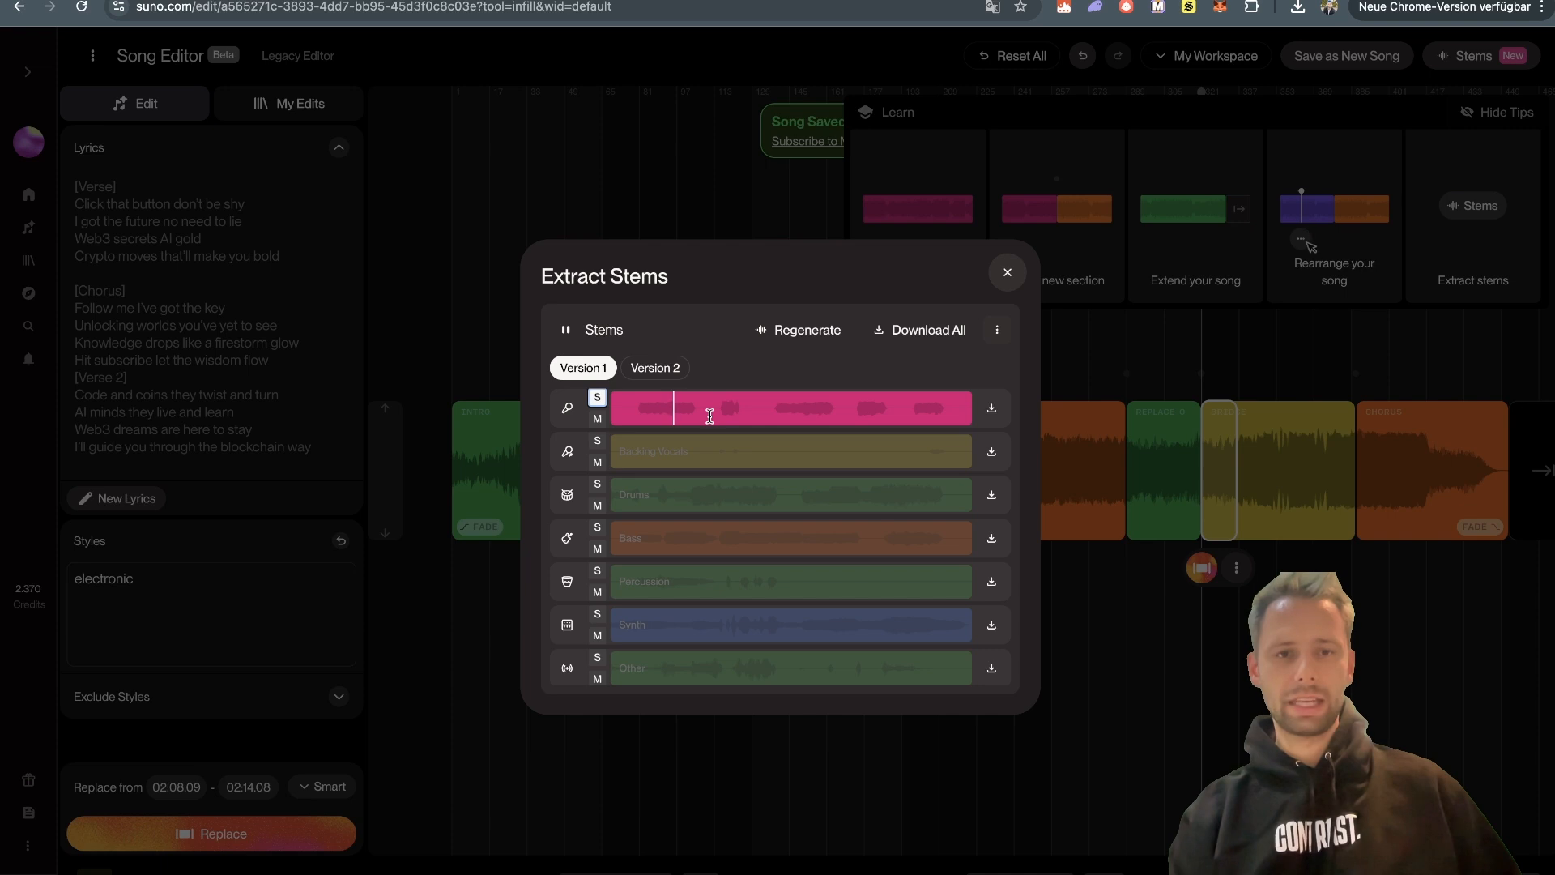
pyautogui.click(655, 367)
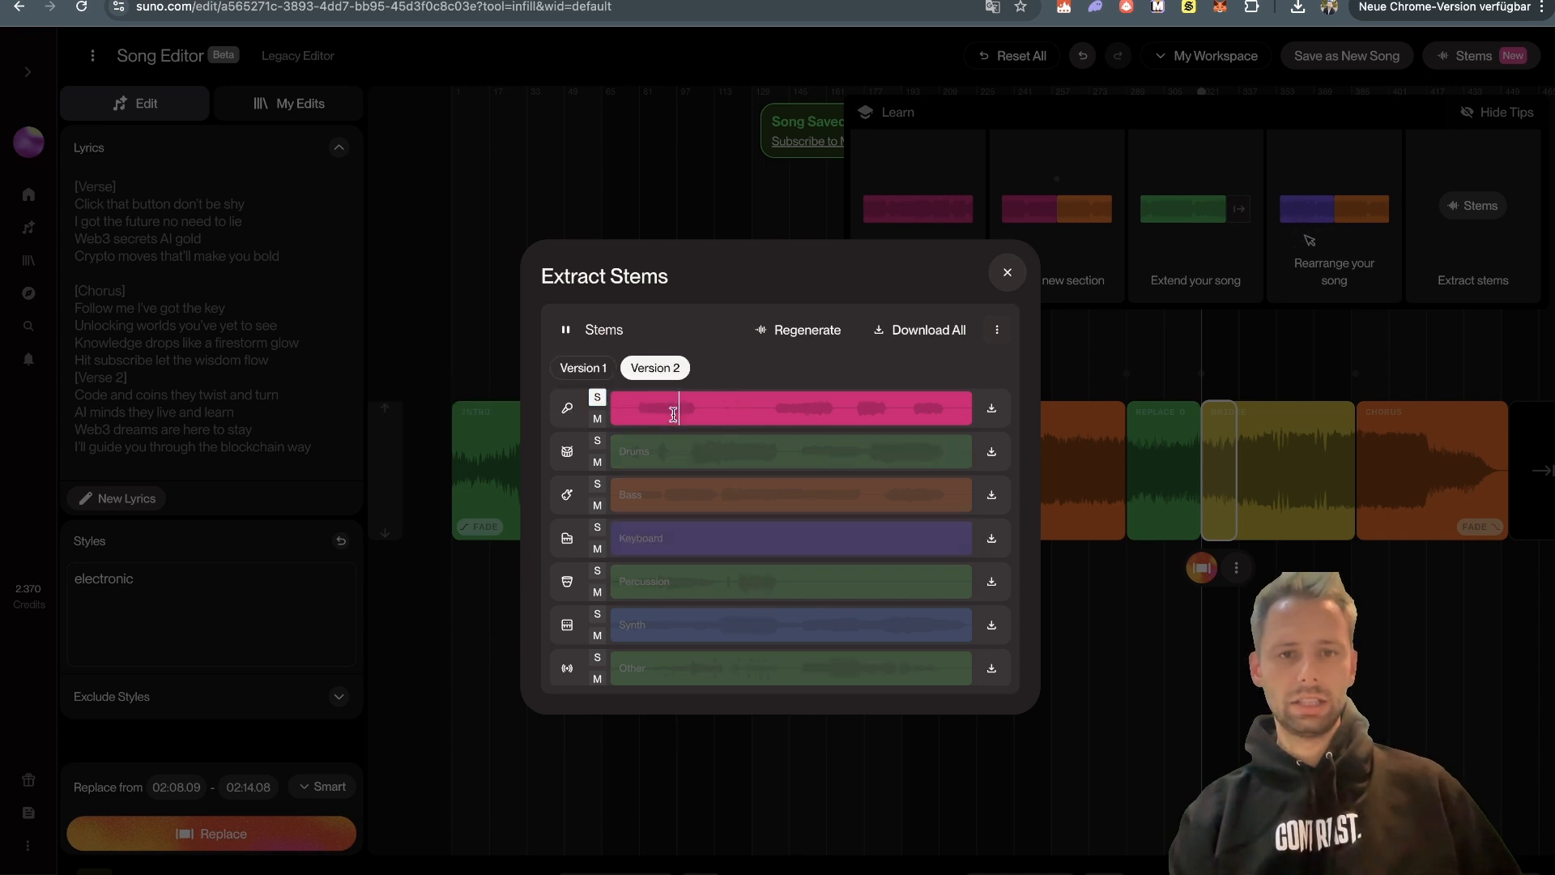
# Step: Switch the Lead Vocals stem from solo to muted in Version 2 and solo the Percussion stem
pyautogui.click(600, 400)
pyautogui.click(596, 419)
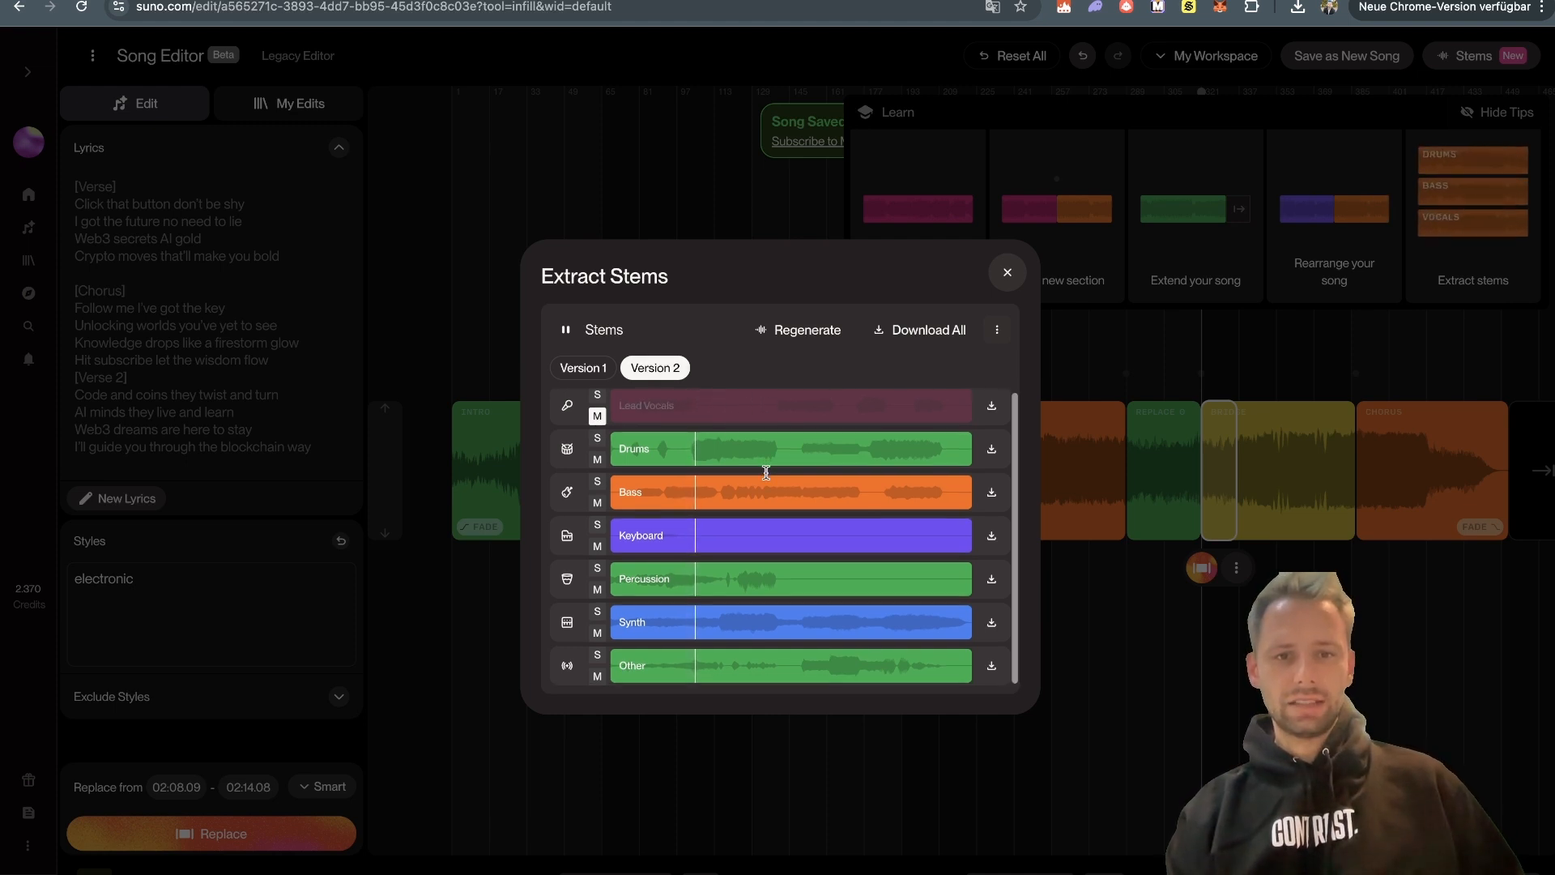
pyautogui.click(597, 571)
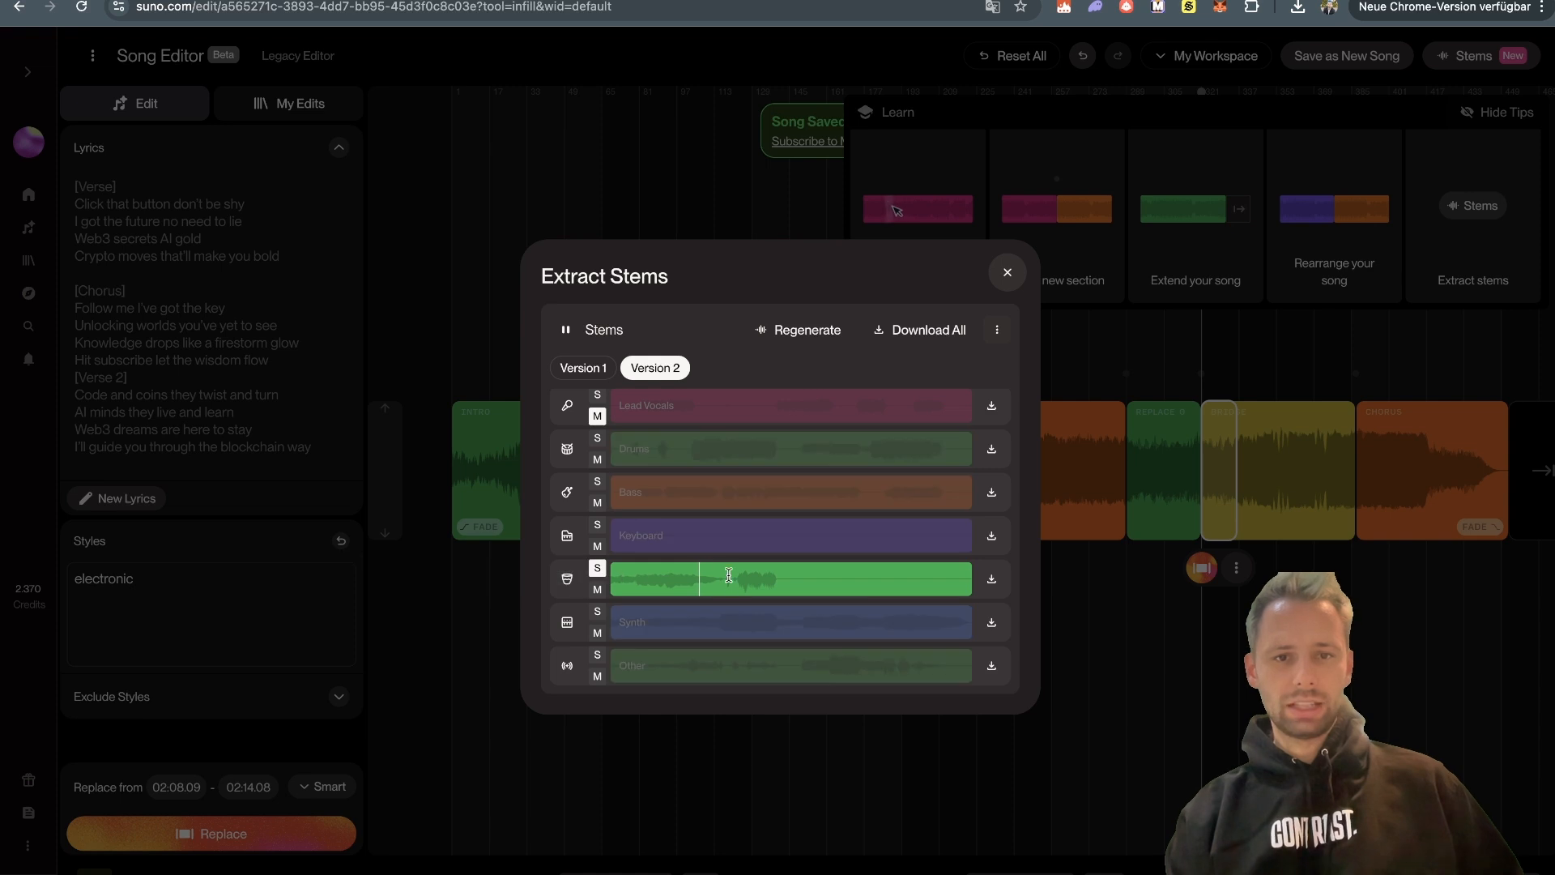
# Step: Listen to the soloed Percussion stem in Version 1 from an earlier point and stop playback
pyautogui.click(585, 369)
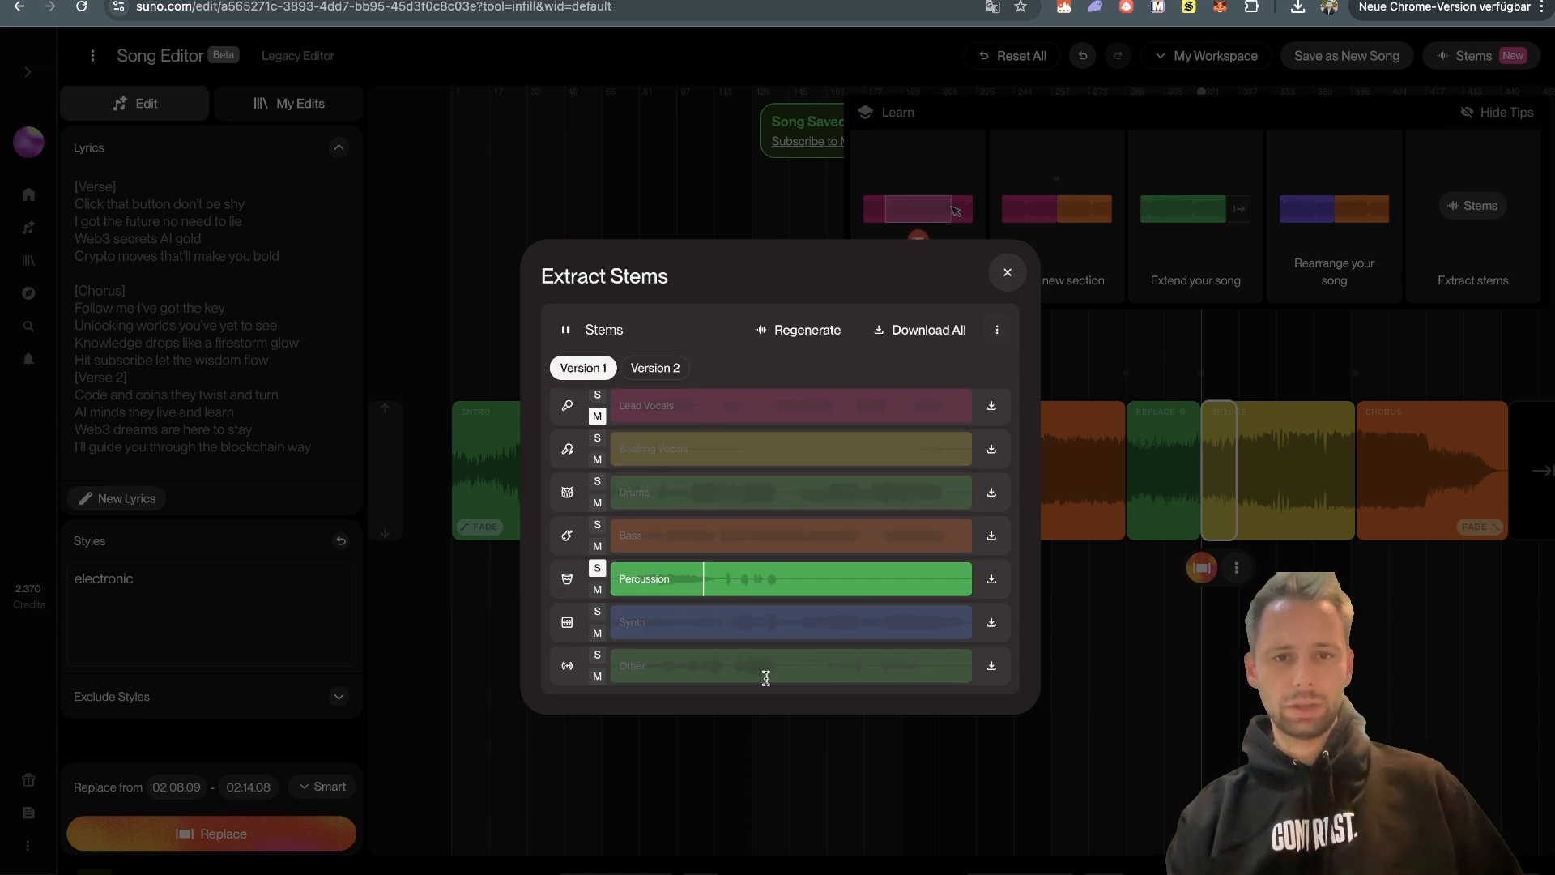
pyautogui.click(668, 586)
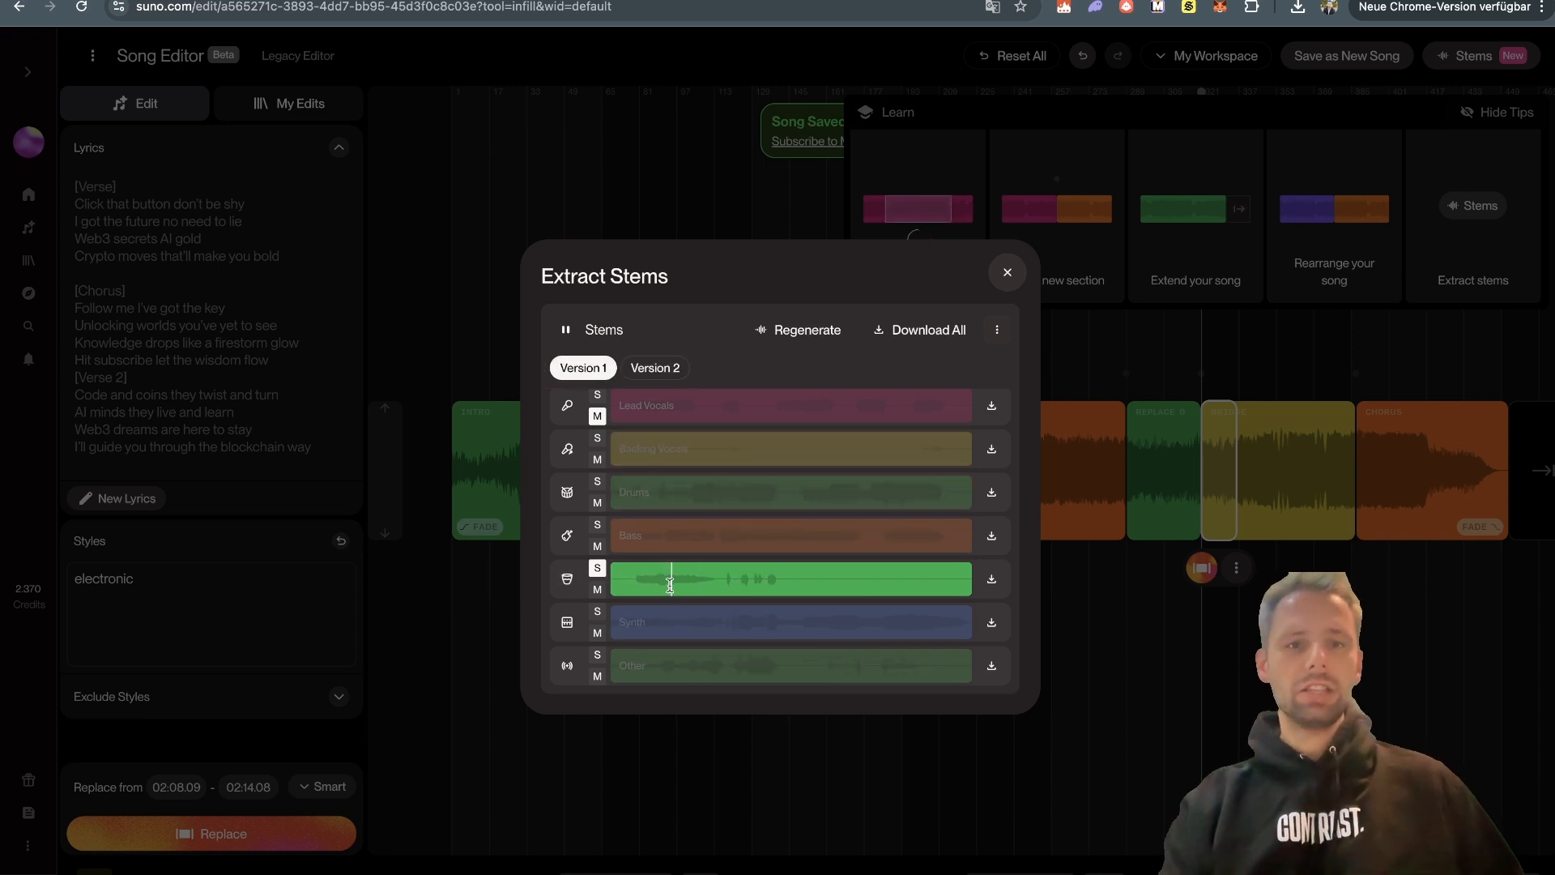
pyautogui.press('space')
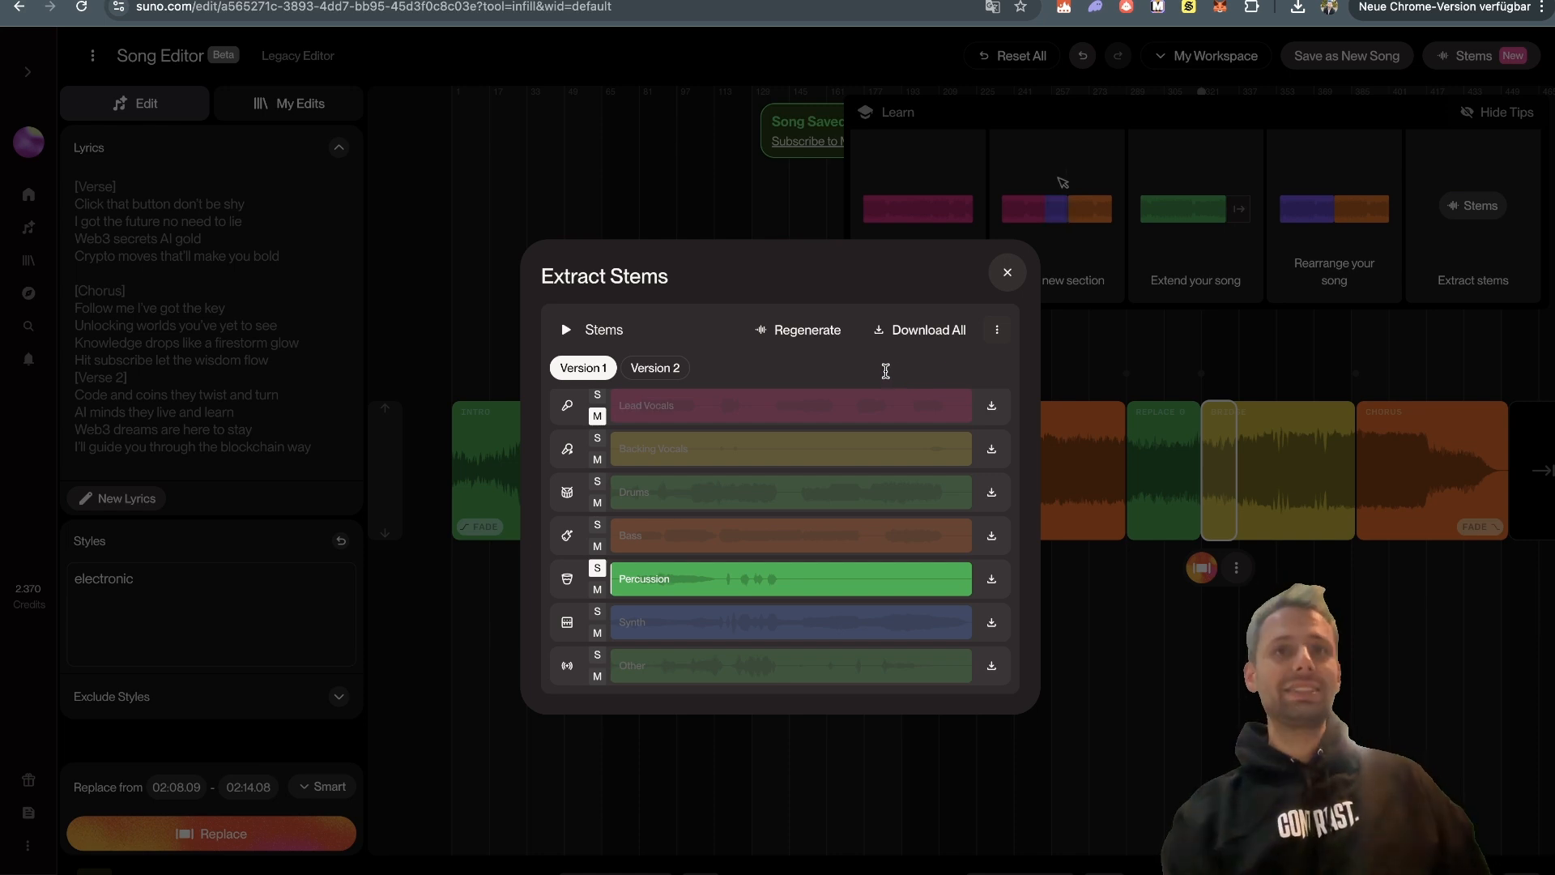